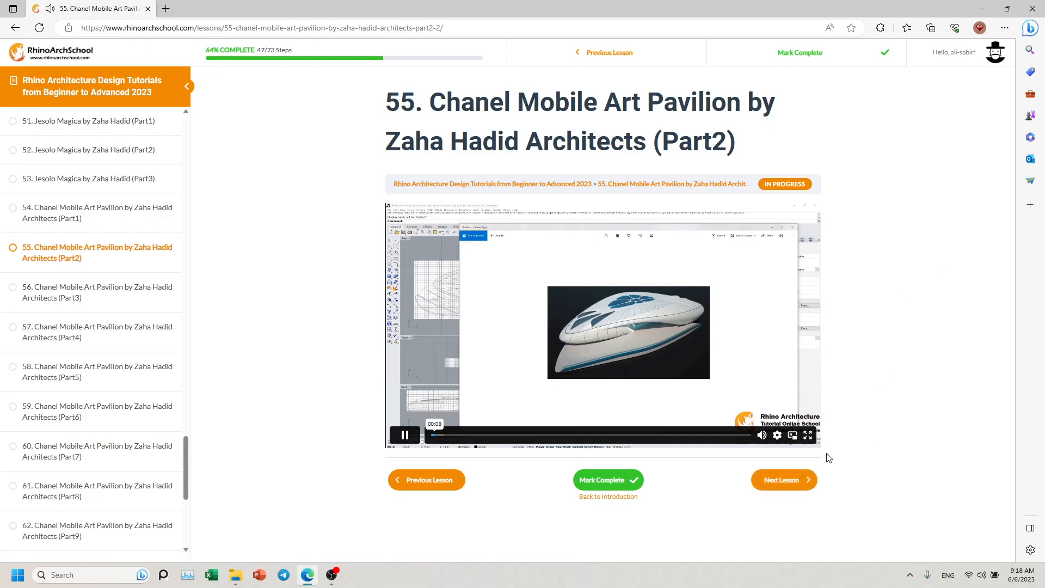
- Show the lesson video in full screen
{"action": "left_click", "coordinate": [808, 434]}
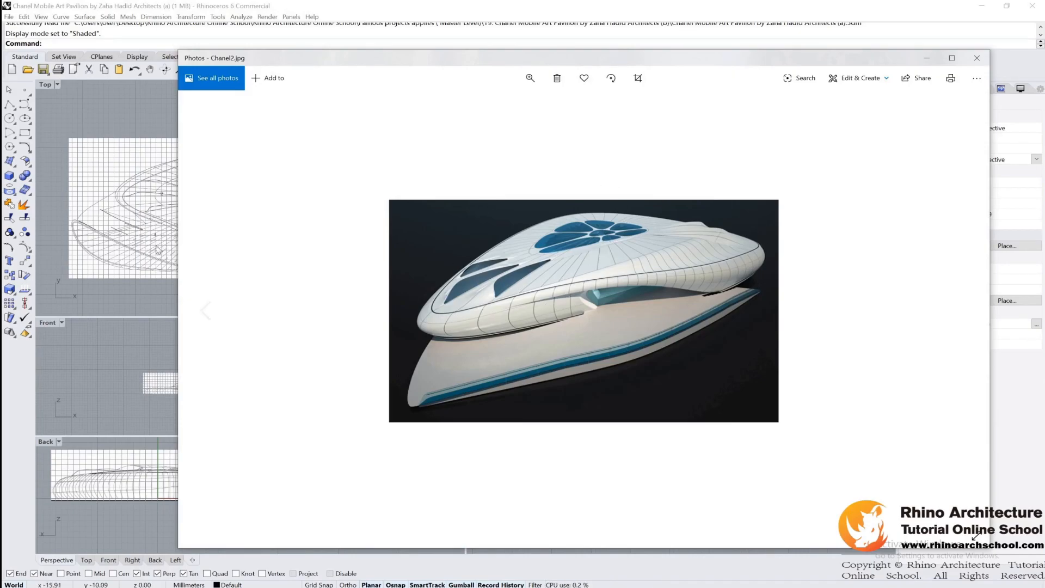
- Start a degree 3 control-point curve in the maximized Top view, on the pavilion's inner double outline below region 2
{"action": "left_click", "coordinate": [126, 129]}
{"action": "double_click", "coordinate": [44, 86]}
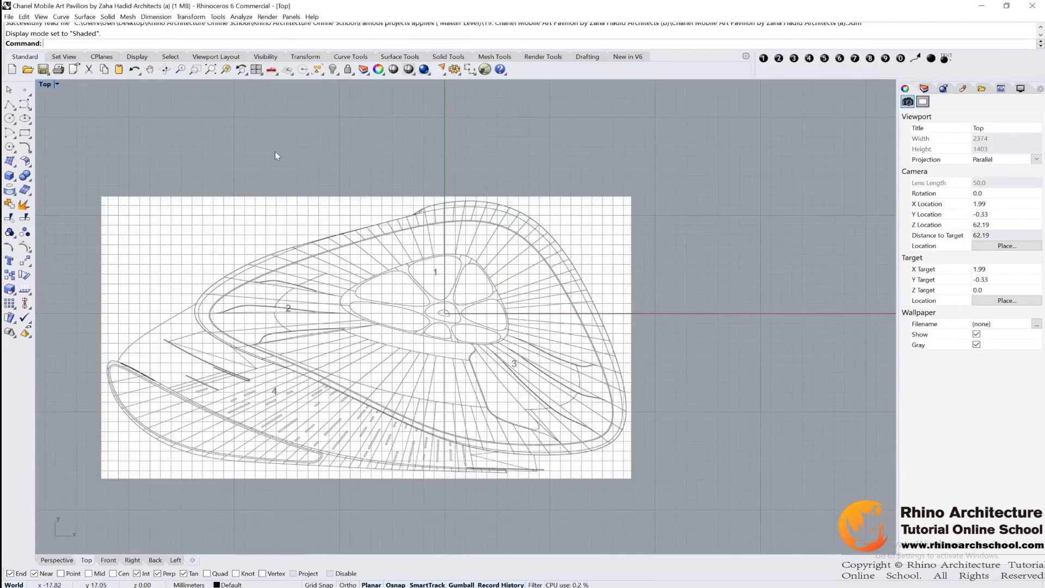
{"action": "left_click", "coordinate": [23, 107]}
{"action": "scroll", "coordinate": [338, 310], "scroll_direction": "up", "scroll_amount": 3}
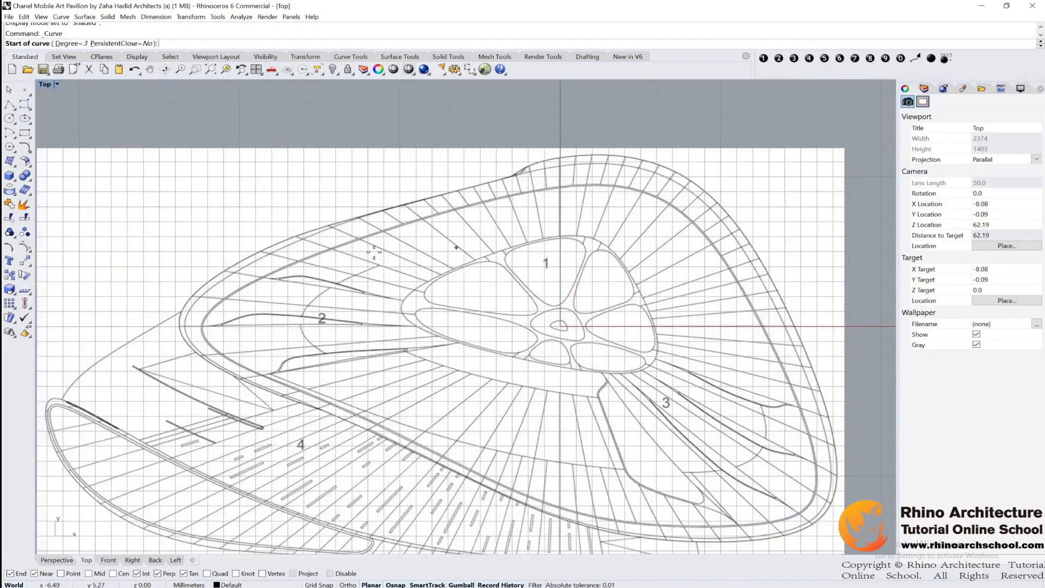
{"action": "scroll", "coordinate": [349, 305], "scroll_direction": "up", "scroll_amount": 4}
{"action": "scroll", "coordinate": [600, 345], "scroll_direction": "down", "scroll_amount": 5}
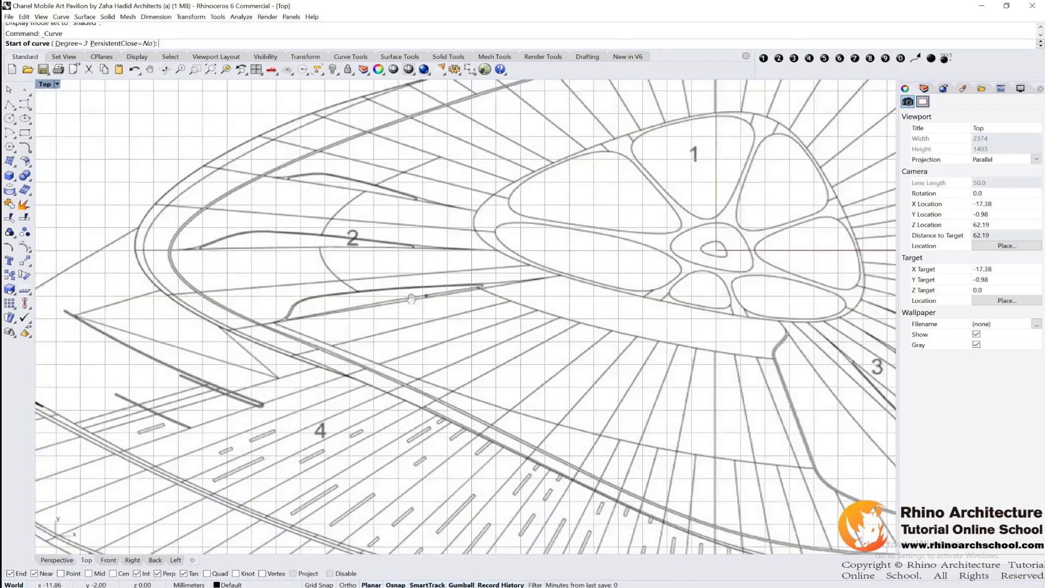
{"action": "scroll", "coordinate": [332, 301], "scroll_direction": "up", "scroll_amount": 2}
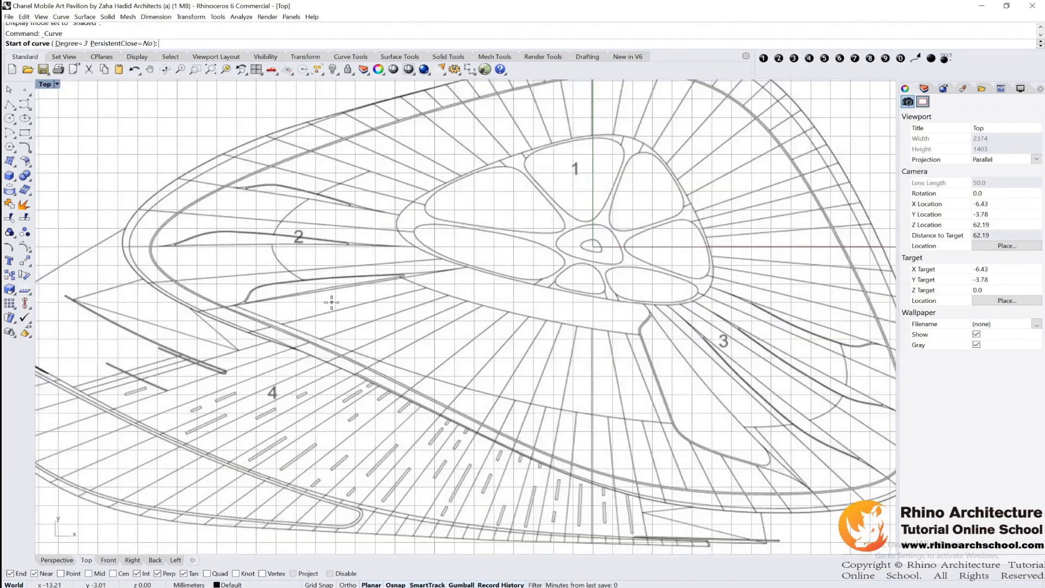
{"action": "scroll", "coordinate": [298, 301], "scroll_direction": "up", "scroll_amount": 2}
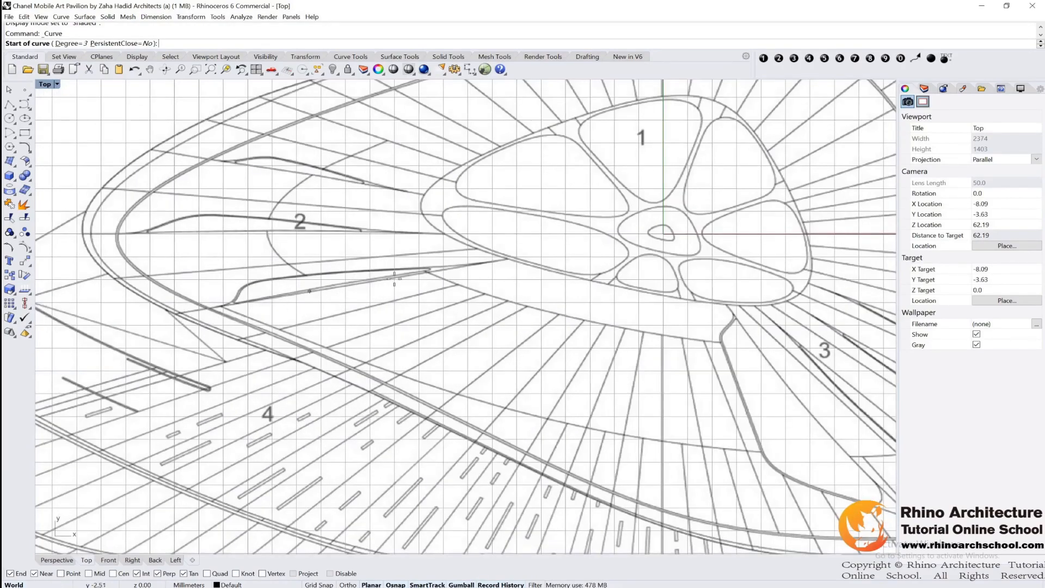
{"action": "scroll", "coordinate": [231, 307], "scroll_direction": "up", "scroll_amount": 3}
{"action": "left_click", "coordinate": [205, 306]}
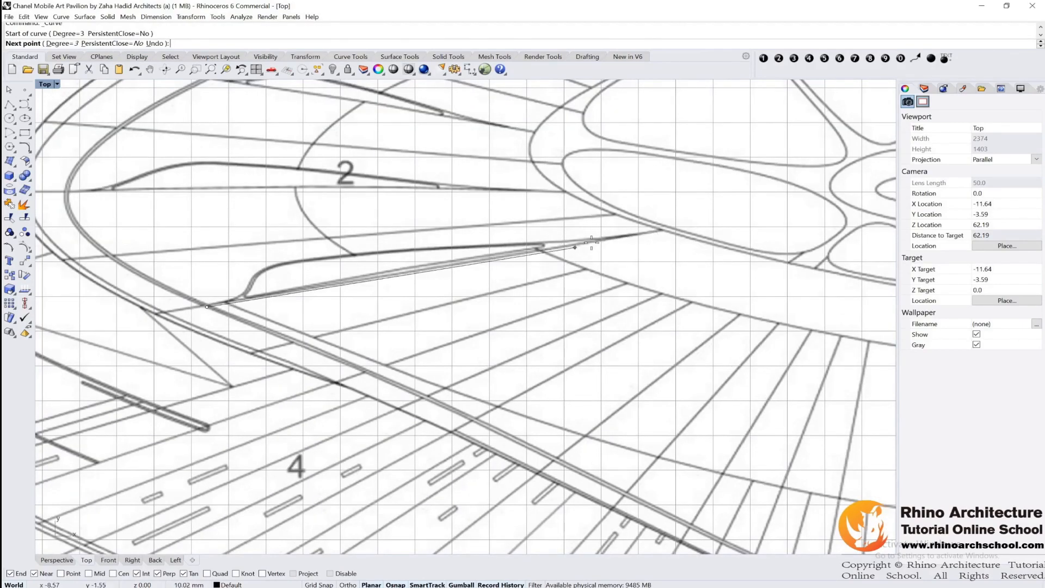
- Trace the curve around the rounded tip of the inner outline beside region 2
{"action": "scroll", "coordinate": [419, 294], "scroll_direction": "down", "scroll_amount": 10}
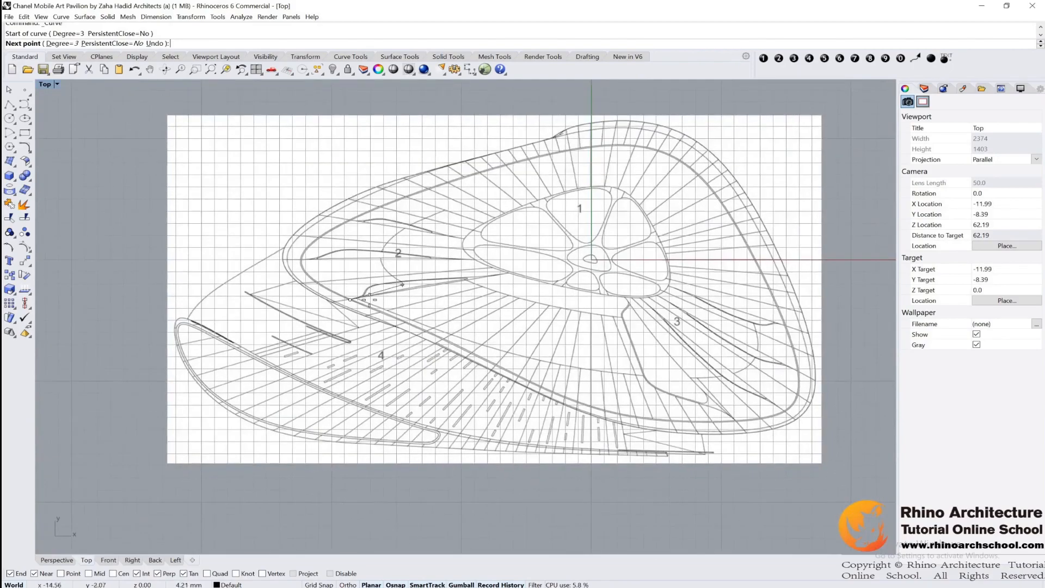
{"action": "scroll", "coordinate": [316, 284], "scroll_direction": "up", "scroll_amount": 10}
{"action": "left_click", "coordinate": [297, 270]}
{"action": "left_click", "coordinate": [241, 210]}
{"action": "left_click", "coordinate": [343, 130]}
- Continue the curve along the upper edge of the inner outline and down its right side to the corner near region 3
{"action": "scroll", "coordinate": [343, 130], "scroll_direction": "down", "scroll_amount": 5}
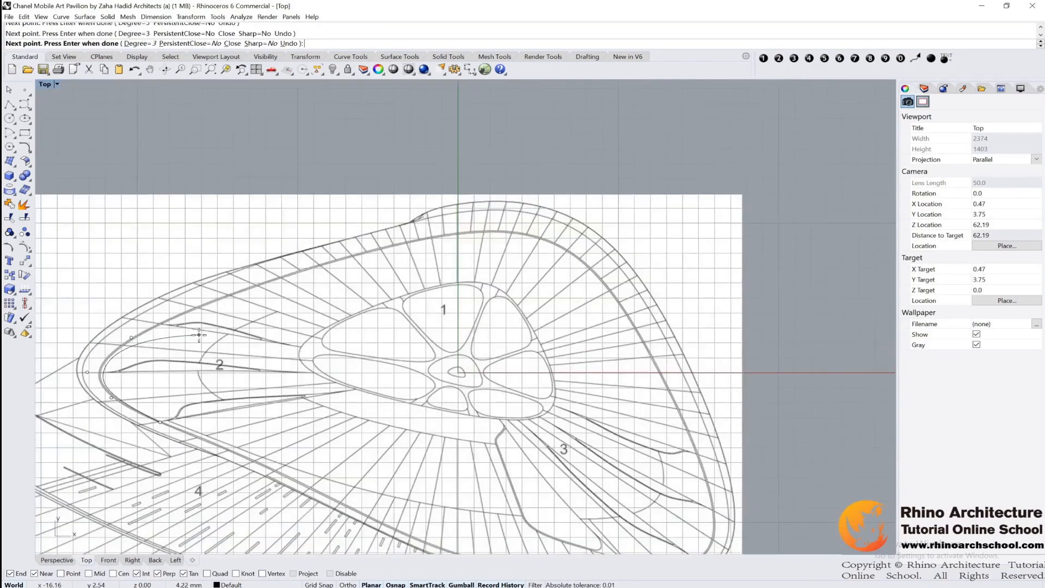
{"action": "left_click", "coordinate": [370, 243]}
{"action": "left_click", "coordinate": [505, 223]}
{"action": "left_click", "coordinate": [572, 229]}
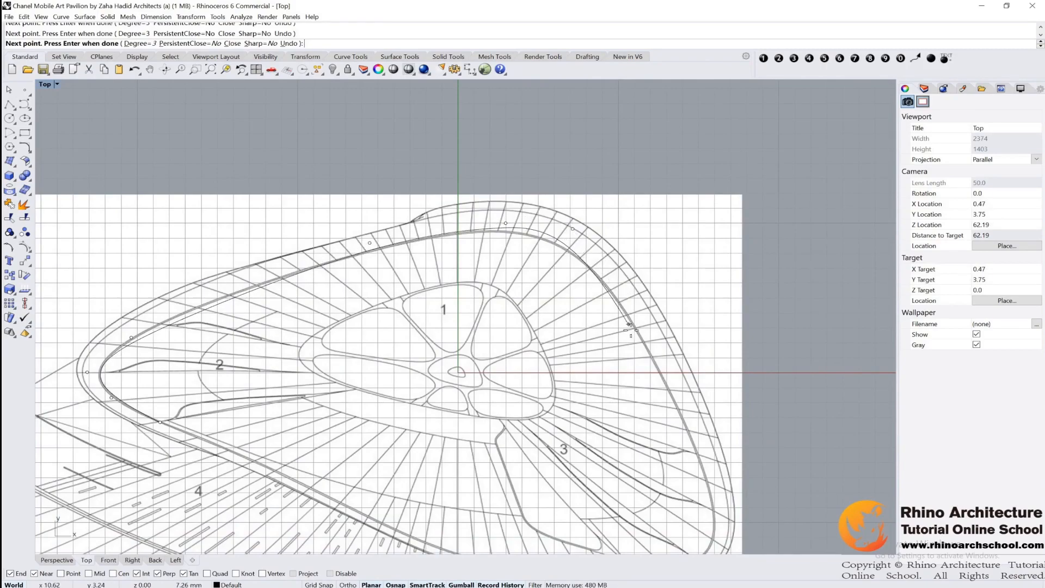
{"action": "scroll", "coordinate": [629, 326], "scroll_direction": "down", "scroll_amount": 3}
{"action": "right_click_drag", "start_coordinate": [629, 325], "coordinate": [553, 270]}
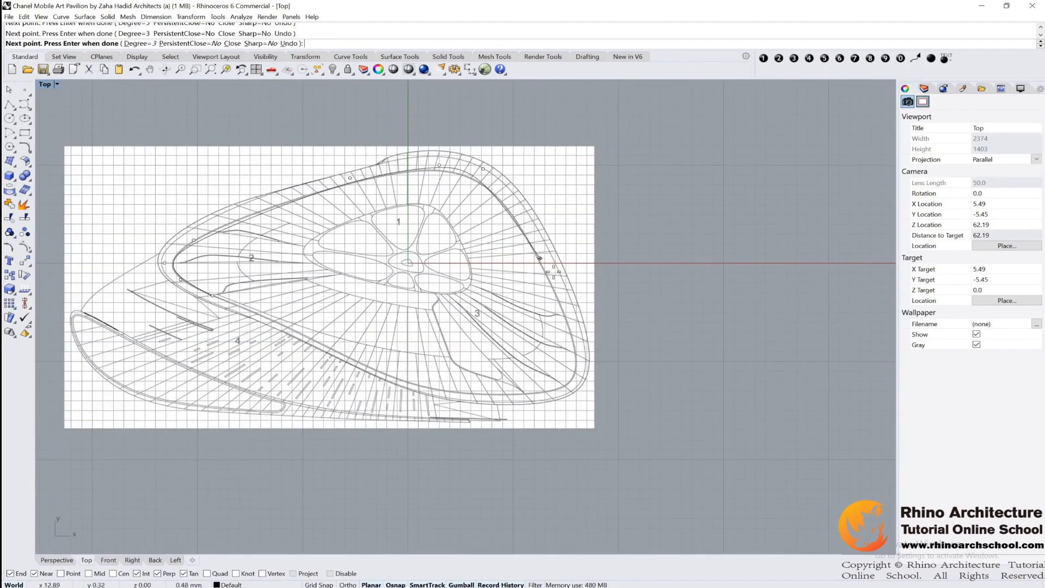
{"action": "scroll", "coordinate": [584, 345], "scroll_direction": "up", "scroll_amount": 3}
{"action": "left_click", "coordinate": [583, 380]}
{"action": "left_click", "coordinate": [591, 417]}
- Run the curve back along the lower edge of the inner outline and close it at its start point
{"action": "scroll", "coordinate": [350, 417], "scroll_direction": "up", "scroll_amount": 2}
{"action": "left_click", "coordinate": [325, 408]}
{"action": "right_click_drag", "start_coordinate": [326, 408], "coordinate": [644, 459]}
{"action": "left_click", "coordinate": [267, 287]}
{"action": "right_click", "coordinate": [267, 286]}
- Adjust the closed curve's control points at the corner below region 3 to fit the inner outline
{"action": "left_click", "coordinate": [668, 453]}
{"action": "right_click_drag", "start_coordinate": [727, 418], "coordinate": [372, 278]}
{"action": "scroll", "coordinate": [372, 278], "scroll_direction": "up", "scroll_amount": 2}
{"action": "left_click_drag", "start_coordinate": [227, 265], "coordinate": [270, 349]}
{"action": "scroll", "coordinate": [269, 337], "scroll_direction": "up", "scroll_amount": 1}
{"action": "right_click_drag", "start_coordinate": [448, 323], "coordinate": [312, 360]}
{"action": "left_click", "coordinate": [495, 406]}
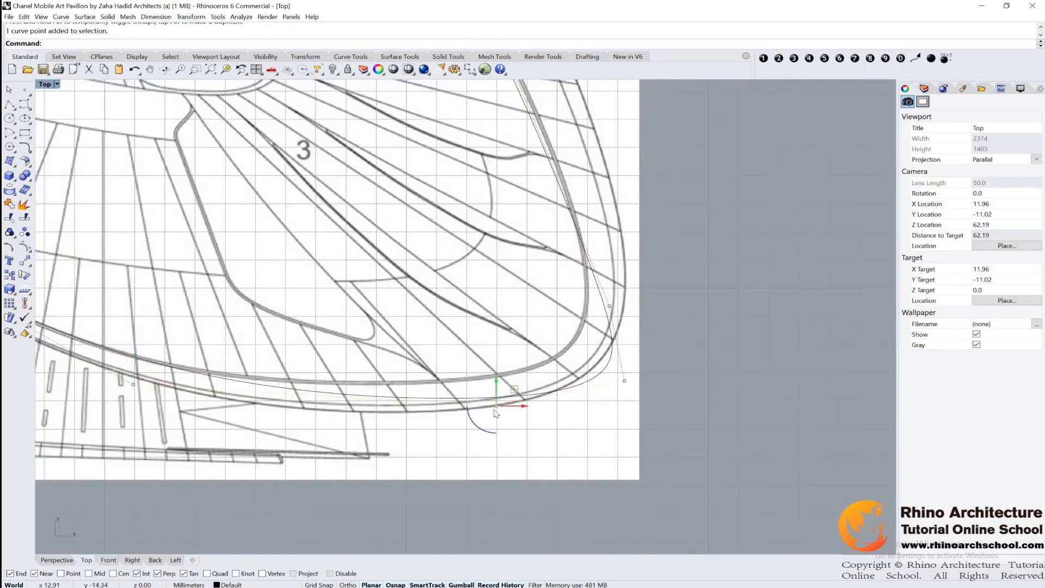
{"action": "left_click_drag", "start_coordinate": [497, 408], "coordinate": [568, 352]}
- Reposition the control points along the curve's right side so it follows the inner outline of the plan
{"action": "right_click_drag", "start_coordinate": [533, 250], "coordinate": [526, 288]}
{"action": "left_click_drag", "start_coordinate": [526, 288], "coordinate": [601, 339]}
{"action": "right_click_drag", "start_coordinate": [572, 245], "coordinate": [603, 374]}
{"action": "scroll", "coordinate": [603, 374], "scroll_direction": "down", "scroll_amount": 6}
{"action": "scroll", "coordinate": [590, 172], "scroll_direction": "up", "scroll_amount": 4}
{"action": "left_click_drag", "start_coordinate": [434, 262], "coordinate": [615, 373]}
{"action": "left_click_drag", "start_coordinate": [547, 305], "coordinate": [546, 307]}
- Move the control points along the curve's upper rounded end onto the inner outline above region 1
{"action": "right_click_drag", "start_coordinate": [401, 202], "coordinate": [553, 353]}
{"action": "scroll", "coordinate": [549, 201], "scroll_direction": "up", "scroll_amount": 4}
{"action": "left_click_drag", "start_coordinate": [529, 221], "coordinate": [550, 286]}
{"action": "left_click_drag", "start_coordinate": [334, 211], "coordinate": [368, 275]}
- Fine-tune the control points at the tip beside region 2 and along the upper edge of the outline
{"action": "scroll", "coordinate": [368, 275], "scroll_direction": "down", "scroll_amount": 4}
{"action": "right_click_drag", "start_coordinate": [360, 278], "coordinate": [805, 166]}
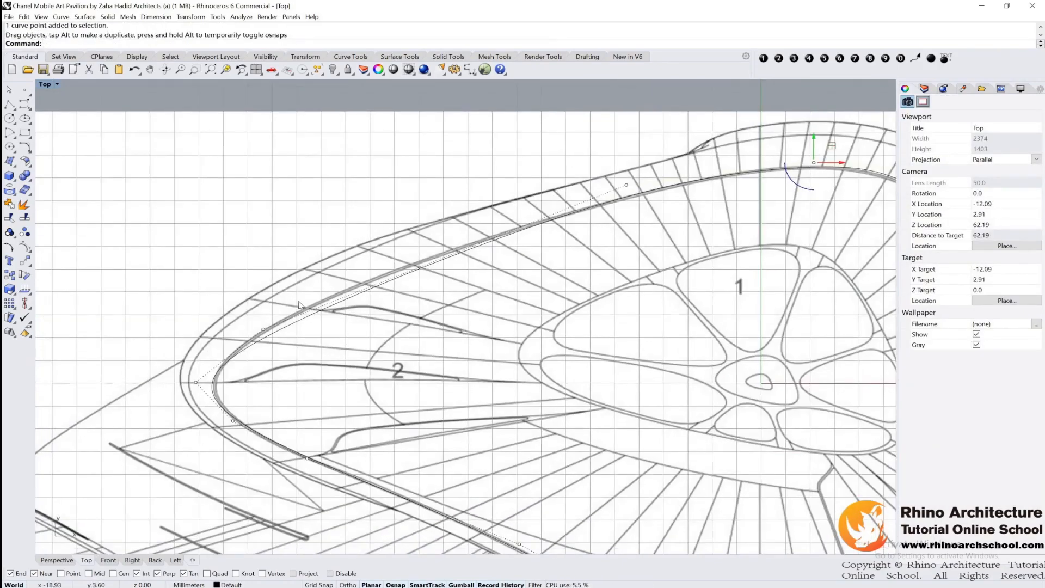
{"action": "left_click", "coordinate": [258, 320]}
{"action": "left_click_drag", "start_coordinate": [258, 320], "coordinate": [258, 320]}
{"action": "right_click_drag", "start_coordinate": [536, 254], "coordinate": [373, 320]}
{"action": "left_click_drag", "start_coordinate": [457, 194], "coordinate": [704, 306]}
- Duplicate the traced closed curve in place and return to the multi-view layout
{"action": "scroll", "coordinate": [612, 245], "scroll_direction": "down", "scroll_amount": 6}
{"action": "right_click_drag", "start_coordinate": [637, 351], "coordinate": [633, 261]}
{"action": "left_click", "coordinate": [568, 398]}
{"action": "right_click_drag", "start_coordinate": [486, 243], "coordinate": [444, 304]}
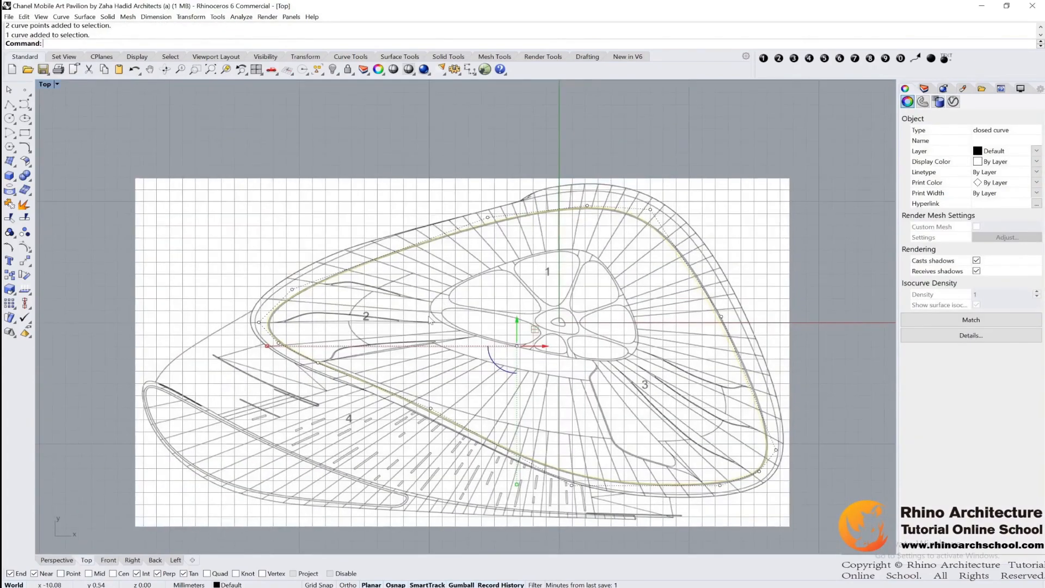
{"action": "double_click", "coordinate": [45, 84]}
{"action": "right_click_drag", "start_coordinate": [762, 174], "coordinate": [785, 144]}
{"action": "left_click_drag", "start_coordinate": [784, 144], "coordinate": [651, 284]}
{"action": "key", "text": "ctrl+c"}
{"action": "key", "text": "ctrl+v"}
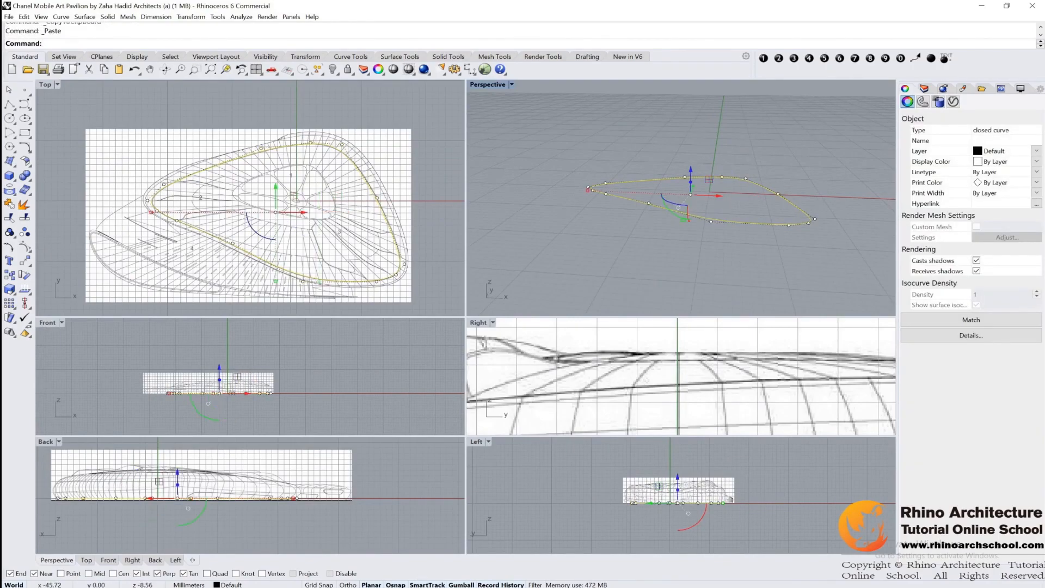
- Check the Chanel2.jpg reference photo and raise the pasted curve vertically in the Front view to the roof's height
{"action": "key", "text": "alt+Tab"}
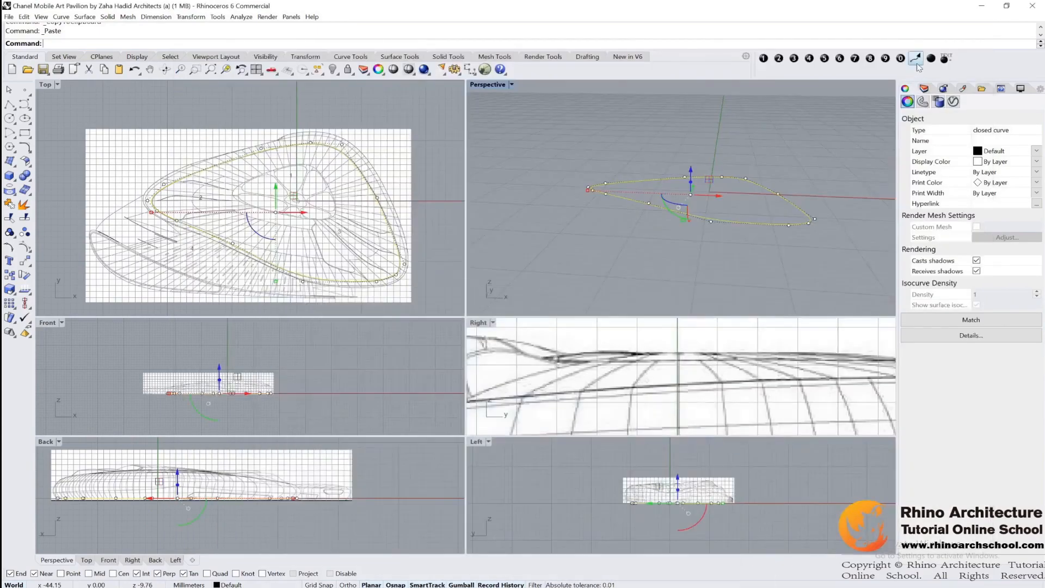
{"action": "left_click", "coordinate": [927, 58]}
{"action": "scroll", "coordinate": [243, 404], "scroll_direction": "up", "scroll_amount": 5}
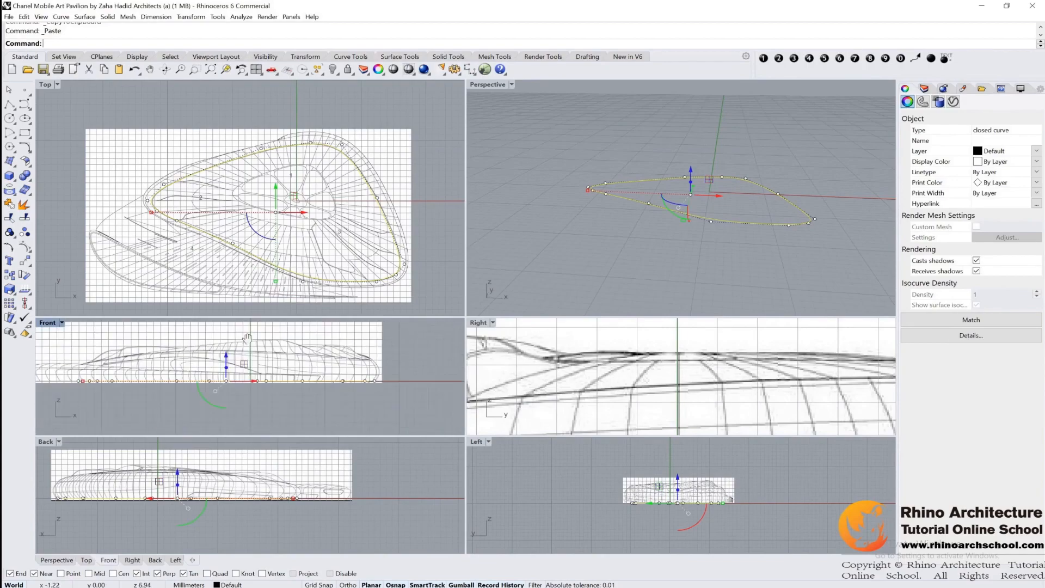
{"action": "left_click_drag", "start_coordinate": [230, 361], "coordinate": [233, 337]}
- Compare the raised curve with the Chanel2.jpg photo and the Front elevation drawing
{"action": "key", "text": "alt+Tab"}
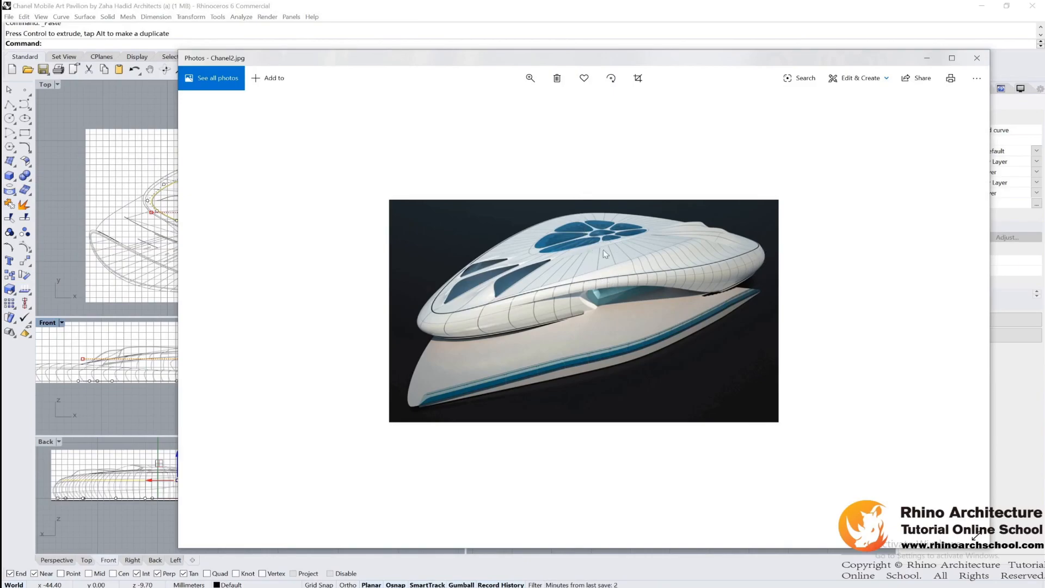
{"action": "left_click", "coordinate": [931, 57]}
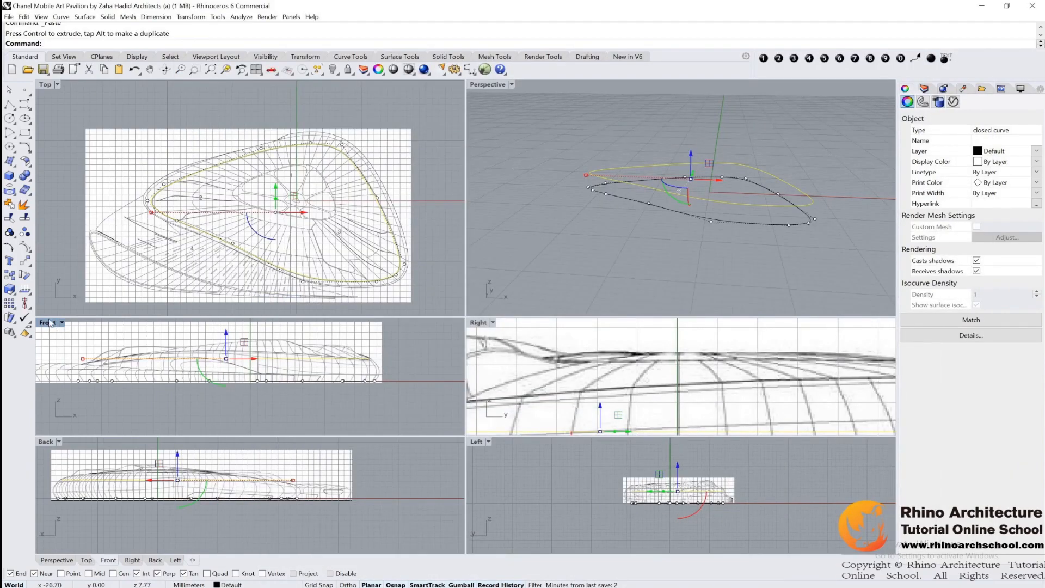
{"action": "double_click", "coordinate": [49, 323]}
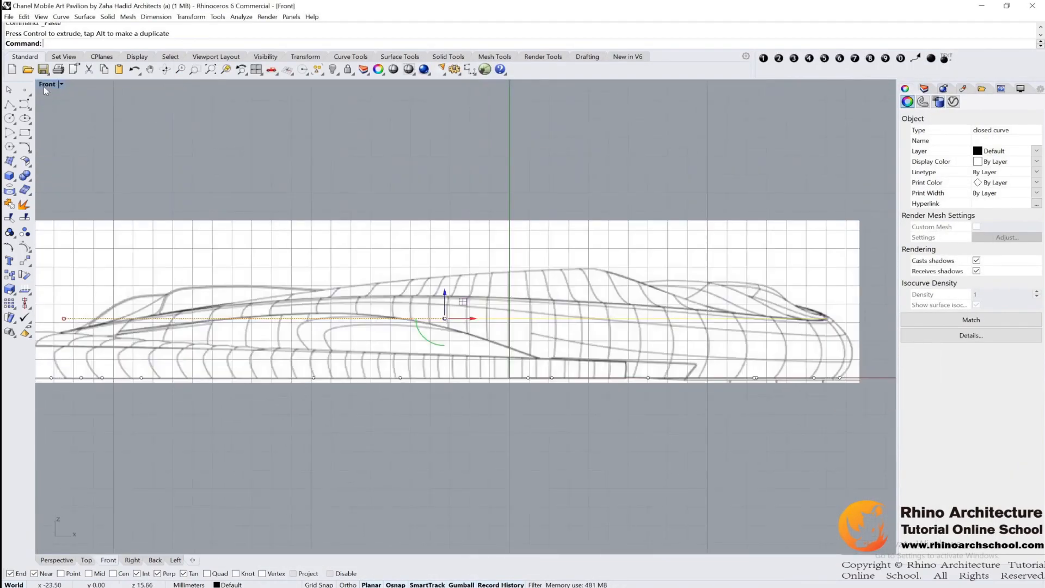
{"action": "double_click", "coordinate": [46, 85]}
{"action": "right_click_drag", "start_coordinate": [782, 237], "coordinate": [769, 210]}
- Turn off all control points and show them only for the raised curve
{"action": "key", "text": "F10"}
{"action": "key", "text": "Escape"}
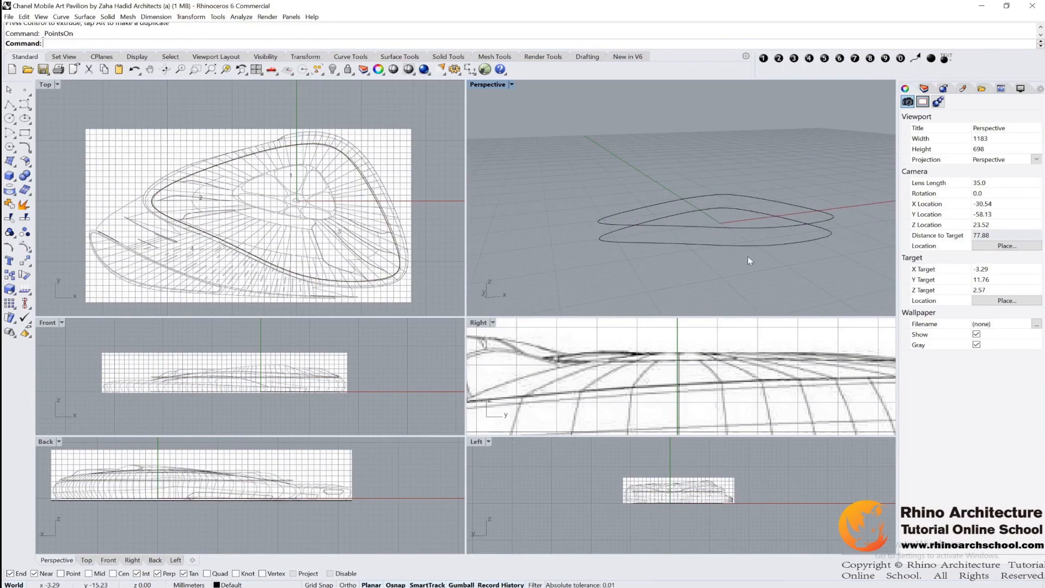
{"action": "left_click", "coordinate": [759, 226]}
{"action": "key", "text": "F10"}
- Hide the raised curve's six control points along its far side, leaving only the near-side points editable
{"action": "right_click_drag", "start_coordinate": [759, 225], "coordinate": [767, 205]}
{"action": "left_click_drag", "start_coordinate": [663, 158], "coordinate": [812, 215]}
{"action": "right_click_drag", "start_coordinate": [802, 208], "coordinate": [820, 215]}
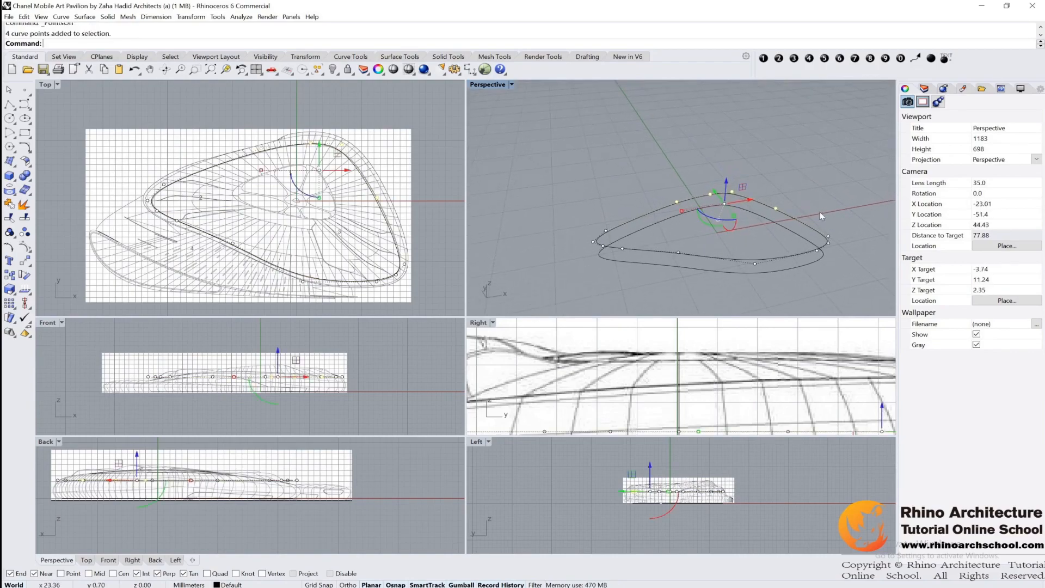
{"action": "left_click_drag", "start_coordinate": [847, 242], "coordinate": [846, 242], "text": "shift"}
{"action": "left_click_drag", "start_coordinate": [659, 234], "coordinate": [658, 234], "text": "shift"}
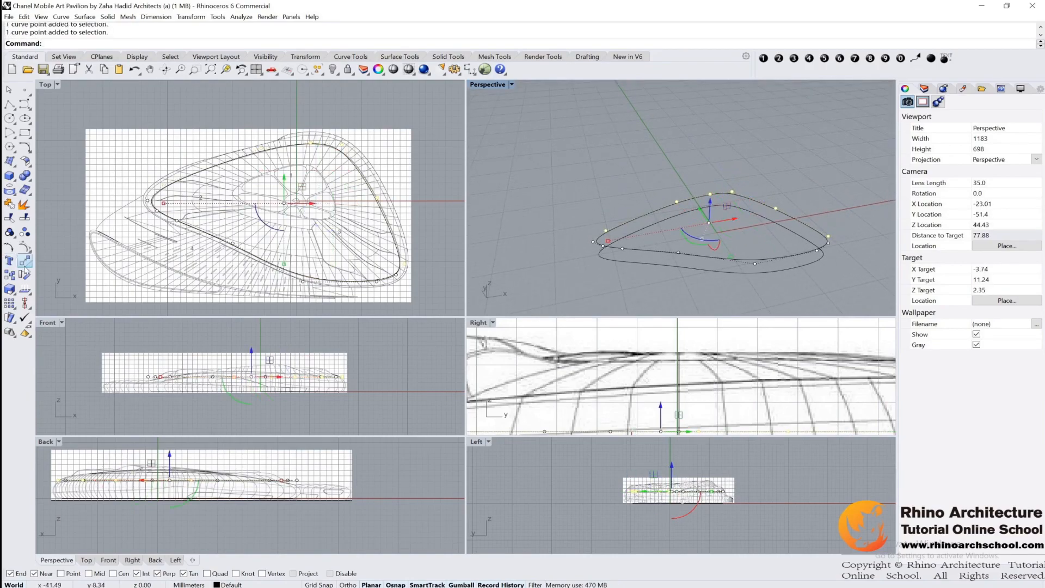
{"action": "left_click", "coordinate": [341, 77]}
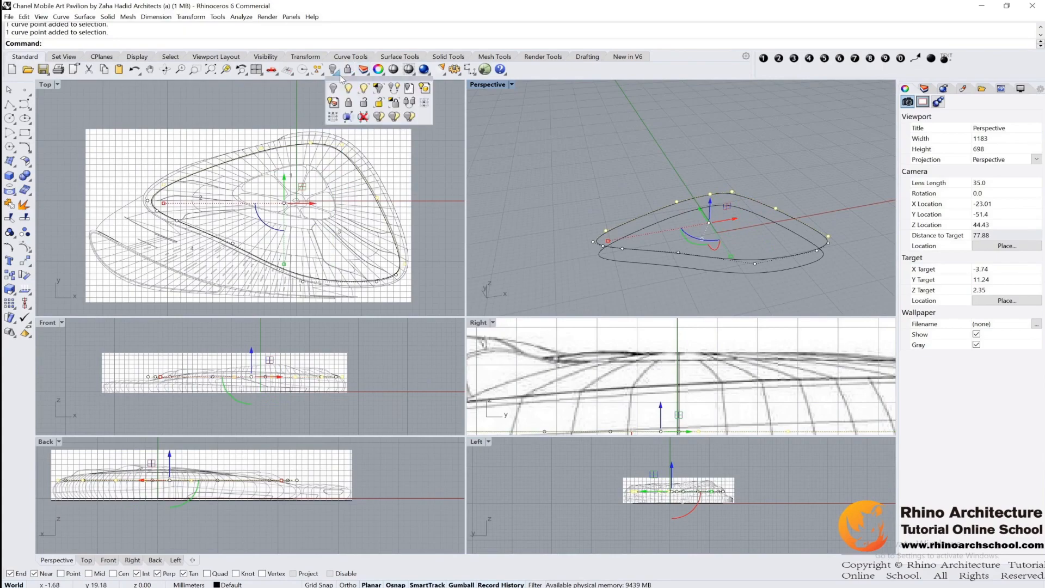
{"action": "left_click_drag", "start_coordinate": [354, 82], "coordinate": [340, 103]}
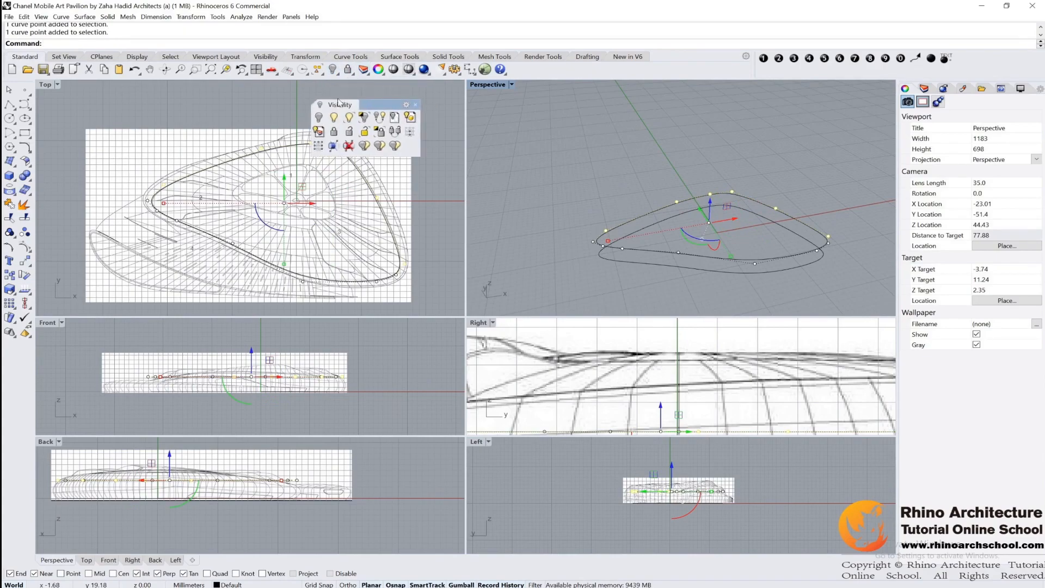
{"action": "left_click", "coordinate": [319, 146]}
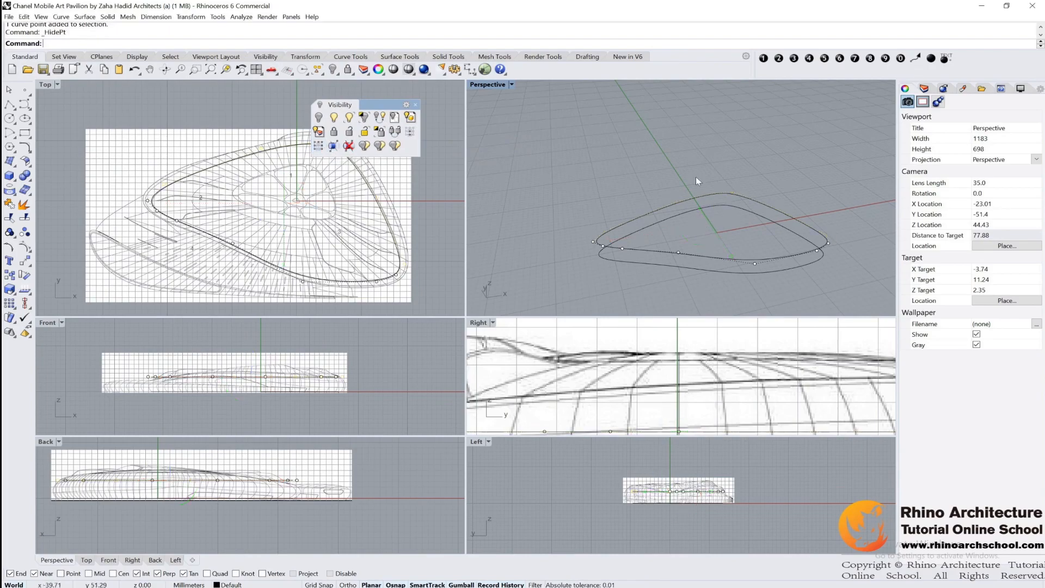
- Lower the raised curve's control points at the tip to follow the roof edge in the maximized Front view
{"action": "right_click_drag", "start_coordinate": [776, 226], "coordinate": [762, 206]}
{"action": "scroll", "coordinate": [598, 216], "scroll_direction": "up", "scroll_amount": 2}
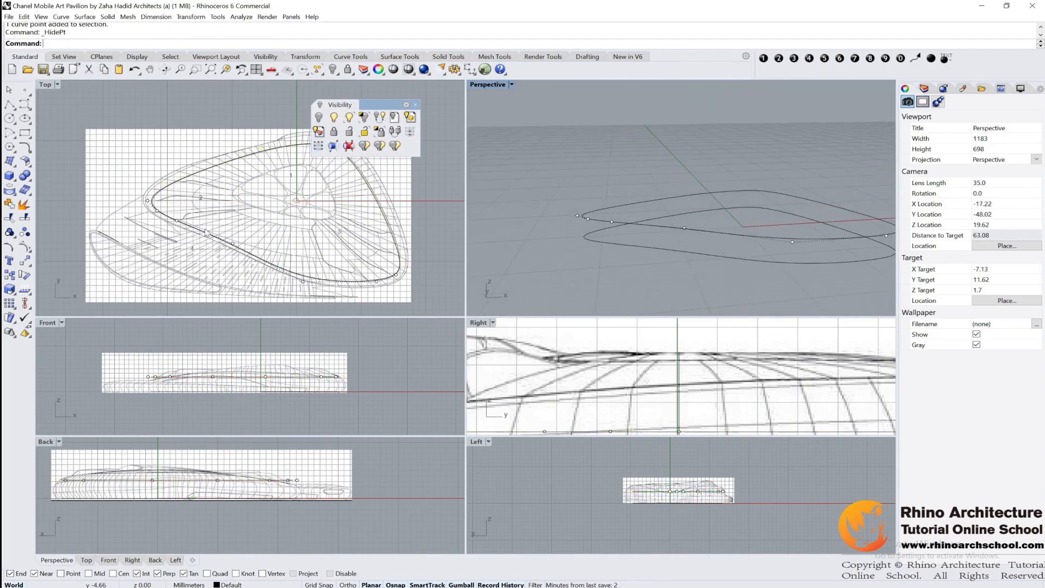
{"action": "double_click", "coordinate": [54, 324]}
{"action": "scroll", "coordinate": [443, 332], "scroll_direction": "up", "scroll_amount": 4}
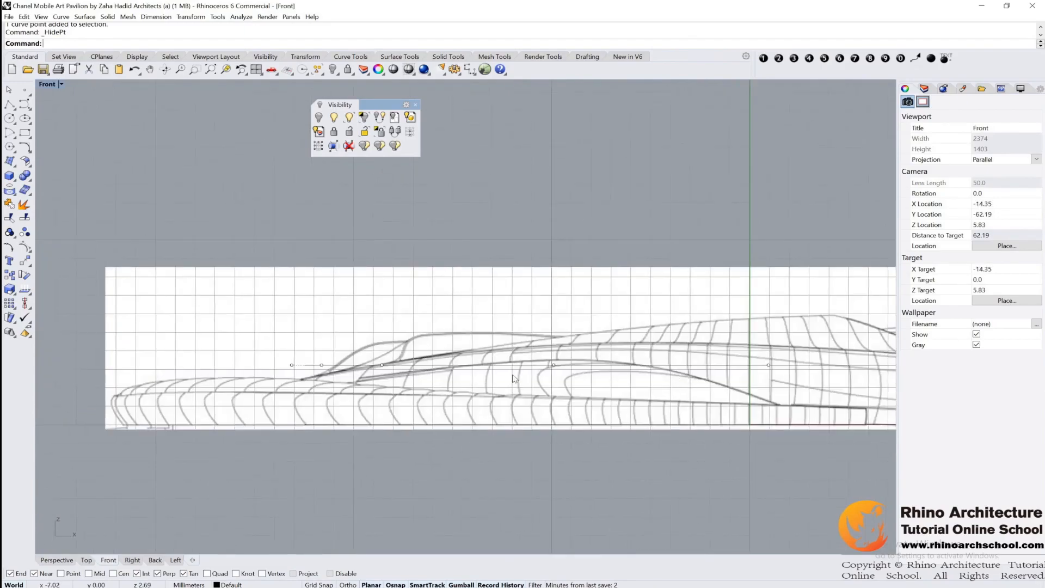
{"action": "left_click_drag", "start_coordinate": [363, 387], "coordinate": [385, 394]}
{"action": "scroll", "coordinate": [310, 363], "scroll_direction": "up", "scroll_amount": 2}
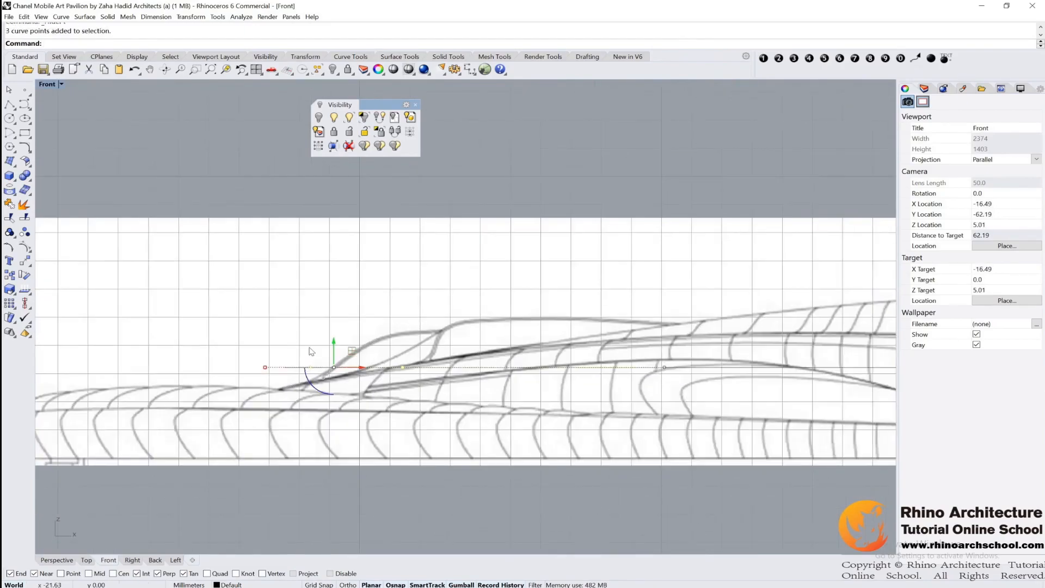
{"action": "scroll", "coordinate": [355, 270], "scroll_direction": "down", "scroll_amount": 6}
{"action": "right_click_drag", "start_coordinate": [409, 265], "coordinate": [289, 285]}
{"action": "scroll", "coordinate": [175, 334], "scroll_direction": "up", "scroll_amount": 6}
{"action": "left_click", "coordinate": [177, 303]}
{"action": "left_click_drag", "start_coordinate": [153, 301], "coordinate": [221, 357]}
{"action": "left_click_drag", "start_coordinate": [200, 321], "coordinate": [199, 338]}
- Refine the tip's control points and raise the next point along the curve to match the roof edge in the elevation
{"action": "scroll", "coordinate": [255, 346], "scroll_direction": "up", "scroll_amount": 4}
{"action": "left_click_drag", "start_coordinate": [114, 290], "coordinate": [271, 370]}
{"action": "left_click_drag", "start_coordinate": [203, 332], "coordinate": [203, 349]}
{"action": "mouse_move", "coordinate": [372, 300]}
{"action": "left_mouse_down"}
{"action": "mouse_move", "coordinate": [419, 345]}
{"action": "mouse_move", "coordinate": [378, 311]}
{"action": "left_mouse_up"}
{"action": "scroll", "coordinate": [376, 310], "scroll_direction": "down", "scroll_amount": 8}
{"action": "right_click_drag", "start_coordinate": [370, 310], "coordinate": [297, 322]}
{"action": "left_click_drag", "start_coordinate": [415, 273], "coordinate": [464, 280]}
{"action": "scroll", "coordinate": [466, 319], "scroll_direction": "up", "scroll_amount": 2}
{"action": "scroll", "coordinate": [489, 317], "scroll_direction": "up", "scroll_amount": 2}
{"action": "left_click", "coordinate": [423, 343]}
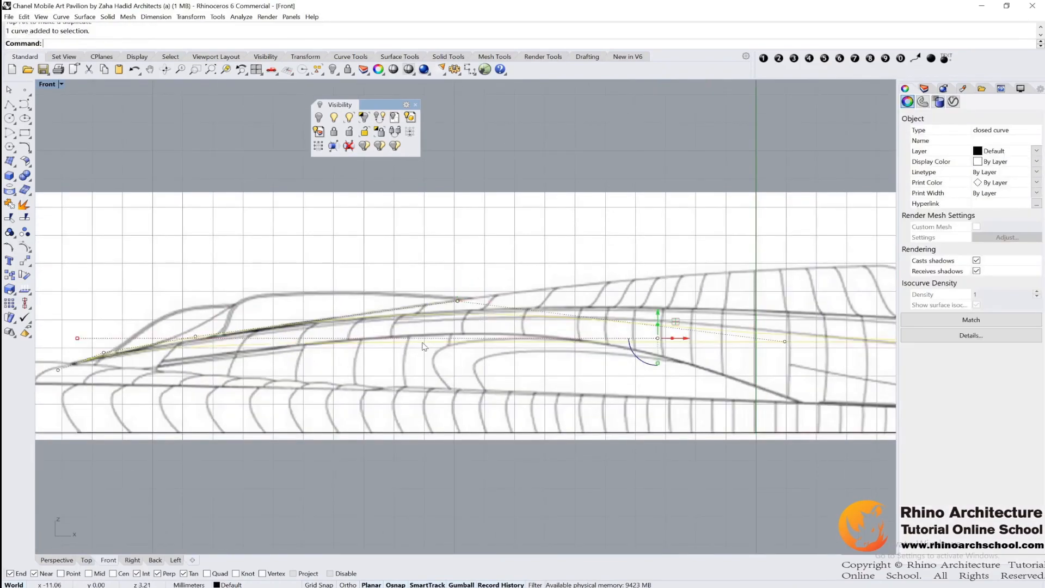
- Raise the control point near the vertical axis to the roof edge line in the Front view
{"action": "scroll", "coordinate": [433, 342], "scroll_direction": "down", "scroll_amount": 4}
{"action": "right_click_drag", "start_coordinate": [435, 341], "coordinate": [305, 325]}
{"action": "left_click_drag", "start_coordinate": [508, 255], "coordinate": [578, 336]}
{"action": "scroll", "coordinate": [543, 314], "scroll_direction": "up", "scroll_amount": 4}
{"action": "left_click_drag", "start_coordinate": [530, 301], "coordinate": [542, 271]}
- Adjust the control points at the curve's right end to follow the roof edge's downward slope in the elevation
{"action": "scroll", "coordinate": [542, 273], "scroll_direction": "down", "scroll_amount": 6}
{"action": "right_click_drag", "start_coordinate": [542, 273], "coordinate": [265, 255]}
{"action": "scroll", "coordinate": [264, 255], "scroll_direction": "up", "scroll_amount": 6}
{"action": "left_click_drag", "start_coordinate": [543, 265], "coordinate": [633, 350]}
{"action": "mouse_move", "coordinate": [597, 283]}
{"action": "left_mouse_down"}
{"action": "mouse_move", "coordinate": [599, 272]}
{"action": "mouse_move", "coordinate": [599, 283]}
{"action": "left_mouse_up"}
{"action": "scroll", "coordinate": [687, 306], "scroll_direction": "up", "scroll_amount": 6}
{"action": "mouse_move", "coordinate": [671, 283]}
{"action": "left_mouse_down"}
{"action": "mouse_move", "coordinate": [721, 327]}
{"action": "mouse_move", "coordinate": [690, 290]}
{"action": "left_mouse_up"}
{"action": "scroll", "coordinate": [696, 266], "scroll_direction": "down", "scroll_amount": 4}
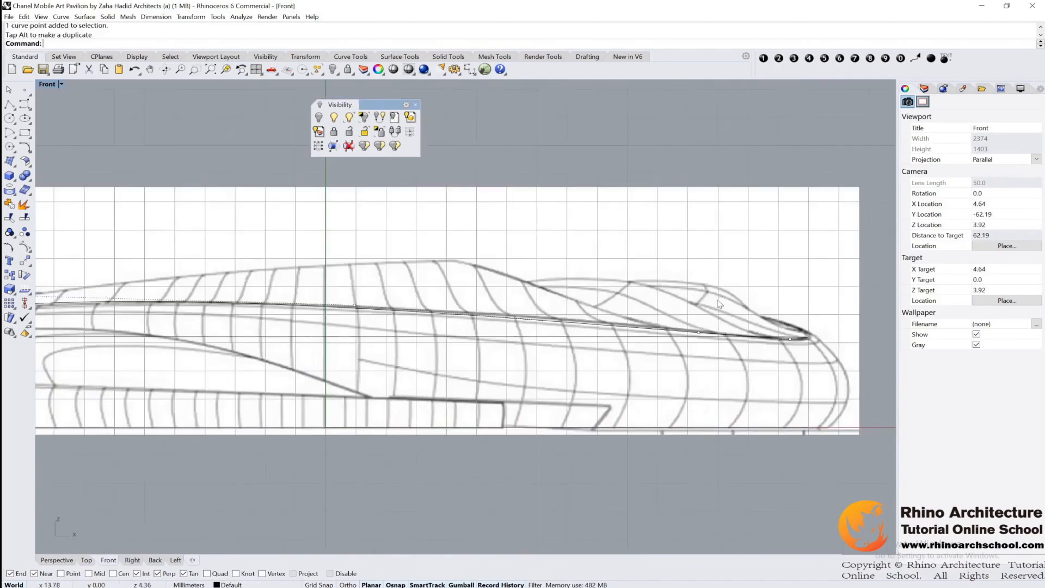
- Return to the multi-view layout and redisplay all control points of the raised curve
{"action": "double_click", "coordinate": [51, 86]}
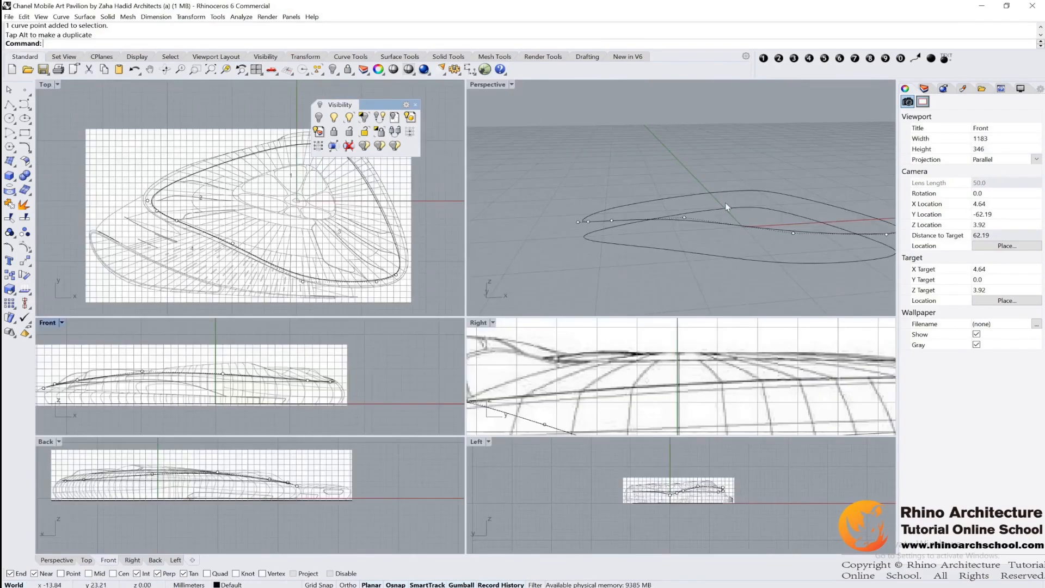
{"action": "left_click", "coordinate": [706, 192]}
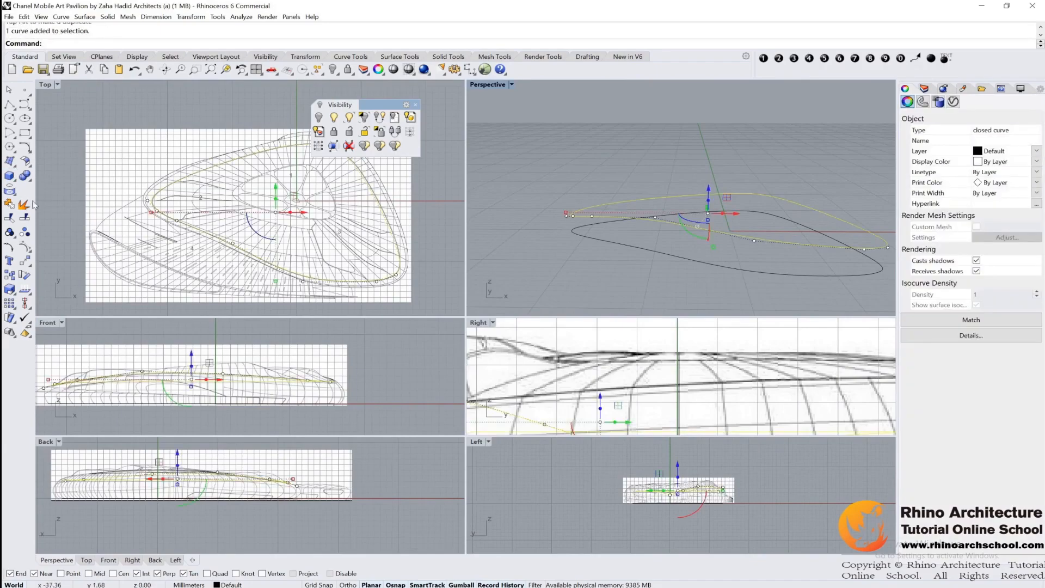
{"action": "left_click", "coordinate": [27, 246]}
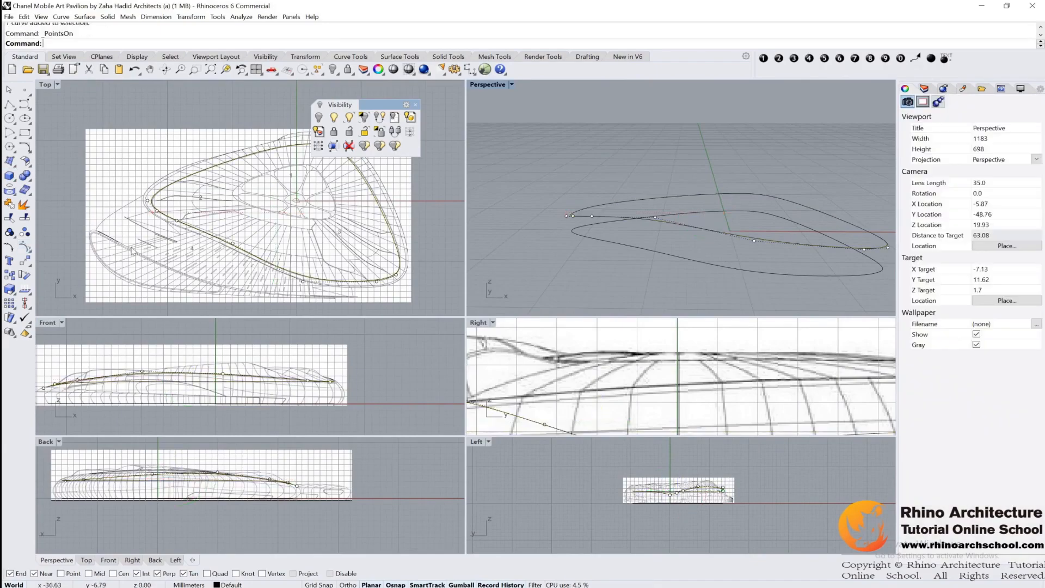
{"action": "right_click", "coordinate": [27, 247]}
{"action": "left_click", "coordinate": [27, 246]}
{"action": "left_click", "coordinate": [756, 248]}
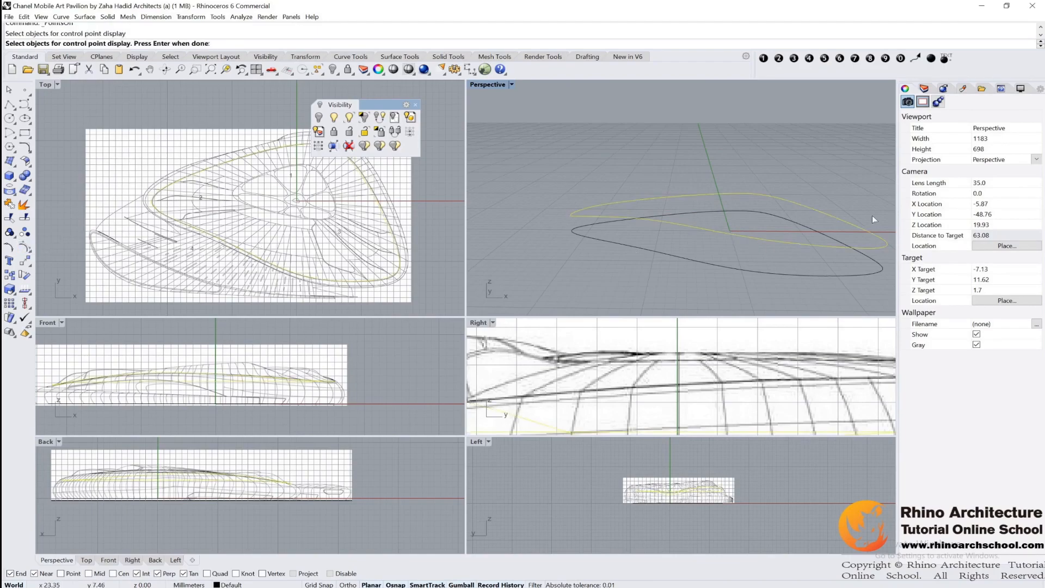
{"action": "right_click", "coordinate": [702, 233]}
- Hide the control points along the raised curve's front side, keeping only those on its rear side displayed
{"action": "right_click_drag", "start_coordinate": [702, 233], "coordinate": [567, 227]}
{"action": "left_click_drag", "start_coordinate": [716, 272], "coordinate": [825, 293]}
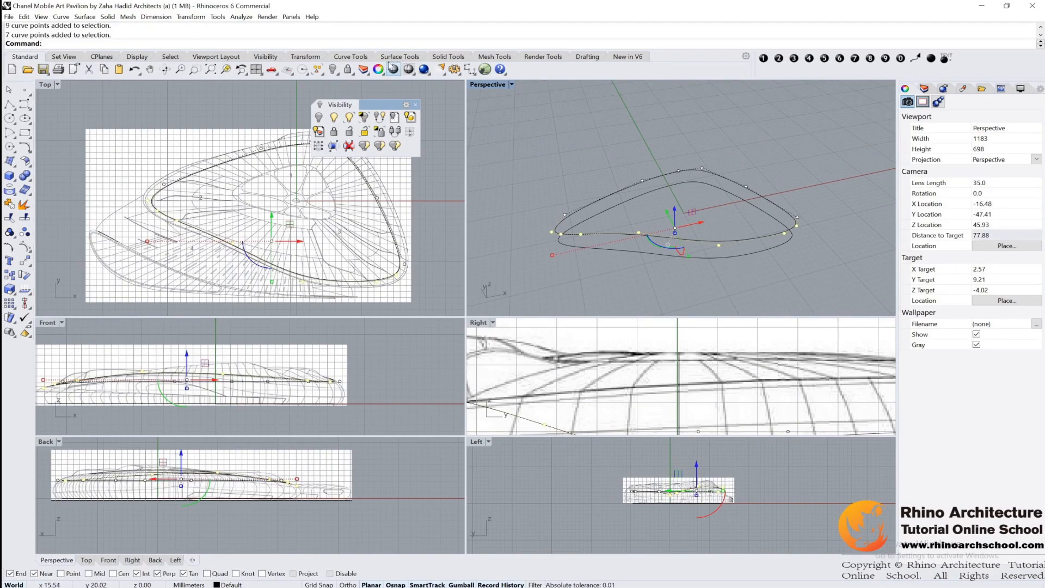
{"action": "left_click", "coordinate": [320, 147]}
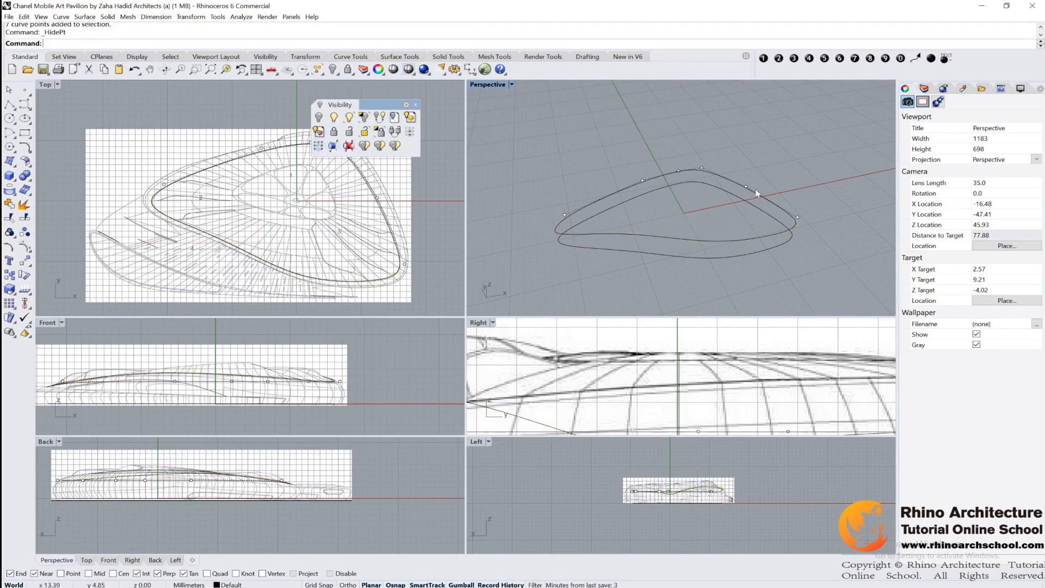
- Raise the control point at the curve's left end to the roof edge in the maximized Back view
{"action": "left_click", "coordinate": [55, 442]}
{"action": "double_click", "coordinate": [45, 442]}
{"action": "right_click_drag", "start_coordinate": [273, 301], "coordinate": [545, 321]}
{"action": "scroll", "coordinate": [544, 321], "scroll_direction": "down", "scroll_amount": 6}
{"action": "right_click_drag", "start_coordinate": [218, 236], "coordinate": [327, 299]}
{"action": "scroll", "coordinate": [328, 298], "scroll_direction": "up", "scroll_amount": 2}
{"action": "scroll", "coordinate": [327, 301], "scroll_direction": "up", "scroll_amount": 3}
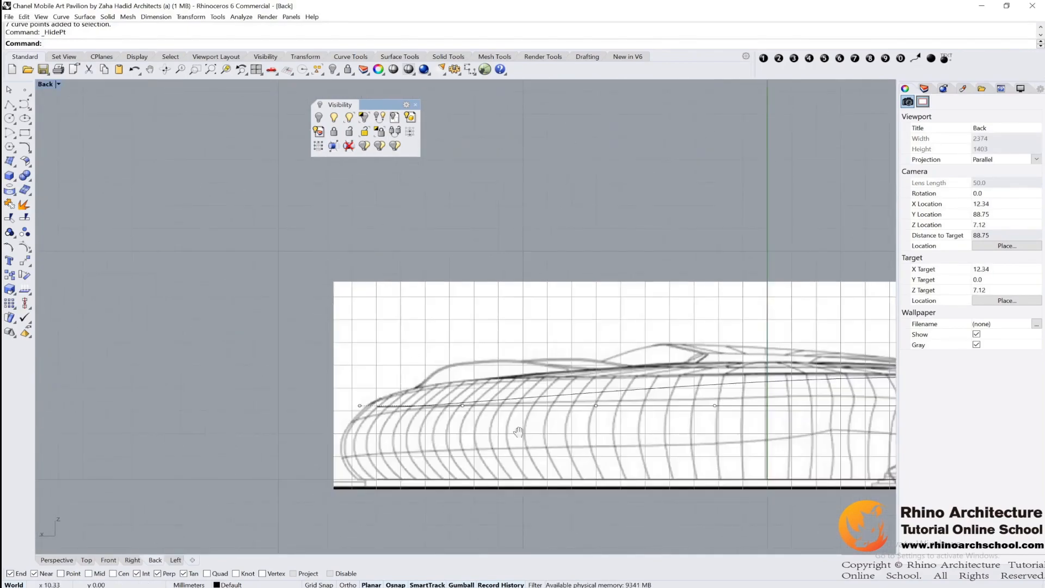
{"action": "left_click", "coordinate": [395, 355]}
{"action": "scroll", "coordinate": [410, 340], "scroll_direction": "up", "scroll_amount": 3}
{"action": "left_click_drag", "start_coordinate": [386, 335], "coordinate": [388, 285]}
- Raise the next control points left of the vertical axis and refine them to the roof edge in the Back view
{"action": "scroll", "coordinate": [388, 285], "scroll_direction": "down", "scroll_amount": 4}
{"action": "right_click_drag", "start_coordinate": [488, 282], "coordinate": [420, 296]}
{"action": "left_click_drag", "start_coordinate": [427, 302], "coordinate": [512, 413]}
{"action": "left_click_drag", "start_coordinate": [452, 324], "coordinate": [620, 384]}
{"action": "left_click_drag", "start_coordinate": [571, 302], "coordinate": [588, 273]}
{"action": "scroll", "coordinate": [451, 314], "scroll_direction": "up", "scroll_amount": 4}
{"action": "left_click_drag", "start_coordinate": [402, 271], "coordinate": [506, 357]}
{"action": "left_click_drag", "start_coordinate": [452, 302], "coordinate": [454, 293]}
{"action": "left_click_drag", "start_coordinate": [211, 288], "coordinate": [276, 330]}
{"action": "left_click_drag", "start_coordinate": [247, 293], "coordinate": [247, 301]}
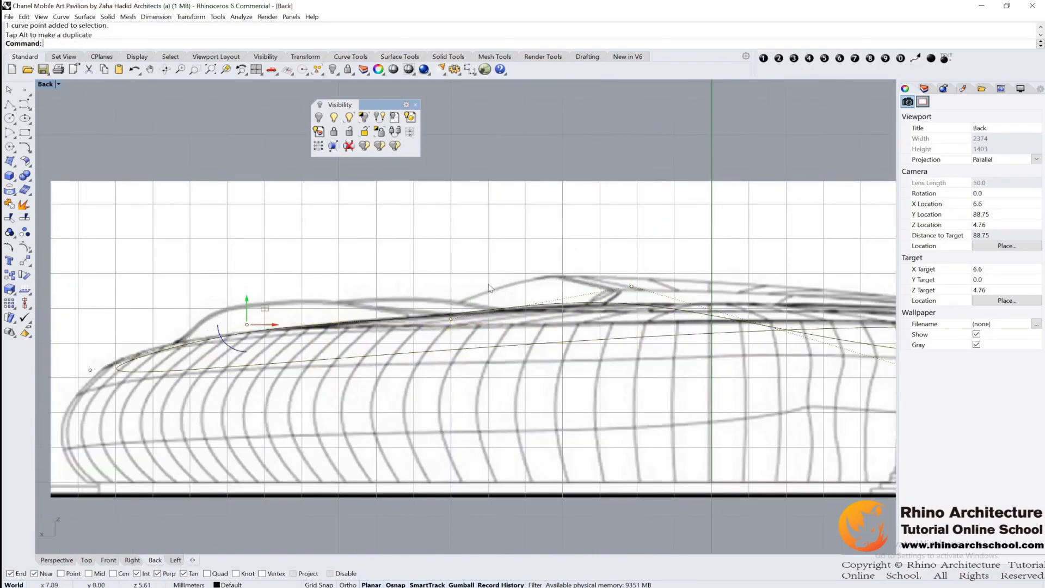
- Raise the control point right of the vertical axis to the roof edge line in the Back view
{"action": "scroll", "coordinate": [731, 291], "scroll_direction": "down", "scroll_amount": 4}
{"action": "right_click_drag", "start_coordinate": [730, 290], "coordinate": [479, 259]}
{"action": "left_click_drag", "start_coordinate": [566, 282], "coordinate": [630, 340]}
{"action": "left_click_drag", "start_coordinate": [600, 286], "coordinate": [603, 248]}
{"action": "scroll", "coordinate": [459, 251], "scroll_direction": "up", "scroll_amount": 4}
{"action": "left_click", "coordinate": [388, 262]}
{"action": "left_click_drag", "start_coordinate": [389, 240], "coordinate": [389, 249]}
- Lower the control point towards the curve's right end and fine-tune the one right of the axis along the sloping roof edge
{"action": "right_click_drag", "start_coordinate": [868, 285], "coordinate": [558, 267]}
{"action": "scroll", "coordinate": [461, 284], "scroll_direction": "down", "scroll_amount": 8}
{"action": "scroll", "coordinate": [605, 286], "scroll_direction": "up", "scroll_amount": 6}
{"action": "left_click_drag", "start_coordinate": [666, 274], "coordinate": [742, 347]}
{"action": "scroll", "coordinate": [716, 311], "scroll_direction": "up", "scroll_amount": 4}
{"action": "left_click_drag", "start_coordinate": [706, 300], "coordinate": [708, 317]}
{"action": "left_click_drag", "start_coordinate": [291, 317], "coordinate": [348, 356]}
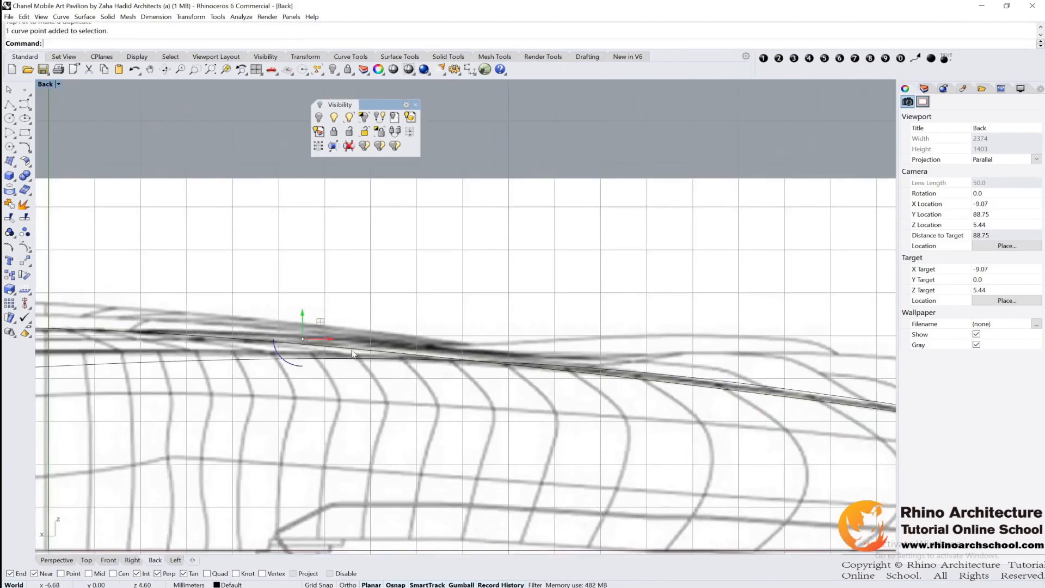
{"action": "left_click", "coordinate": [310, 317]}
{"action": "mouse_move", "coordinate": [292, 317]}
{"action": "left_mouse_down"}
{"action": "mouse_move", "coordinate": [346, 354]}
{"action": "mouse_move", "coordinate": [311, 312]}
{"action": "mouse_move", "coordinate": [303, 334]}
{"action": "left_mouse_up"}
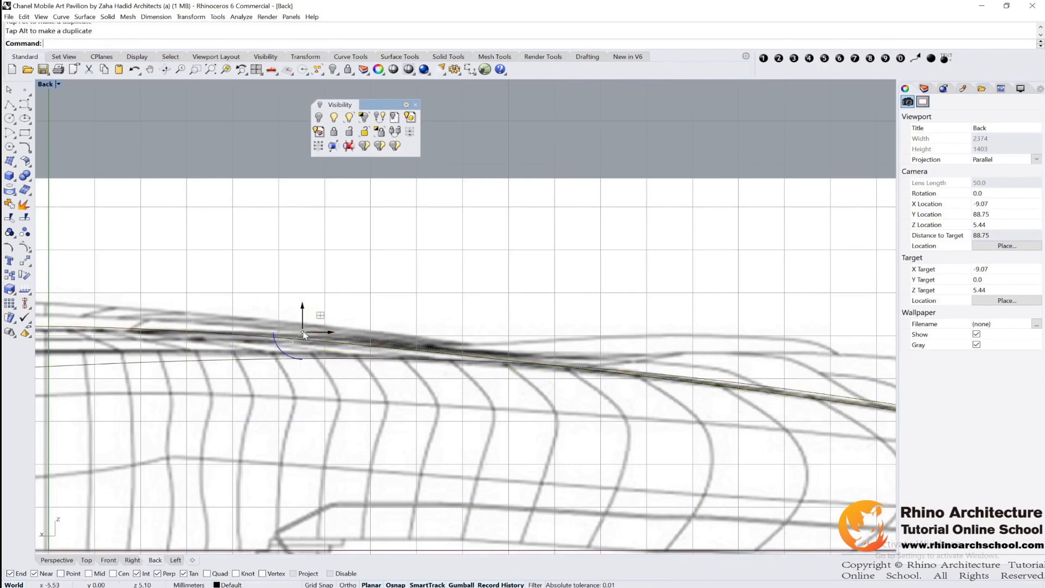
- Switch from the Back view to the maximized Right view and raise the control point beside the vertical axis
{"action": "scroll", "coordinate": [871, 314], "scroll_direction": "down", "scroll_amount": 5}
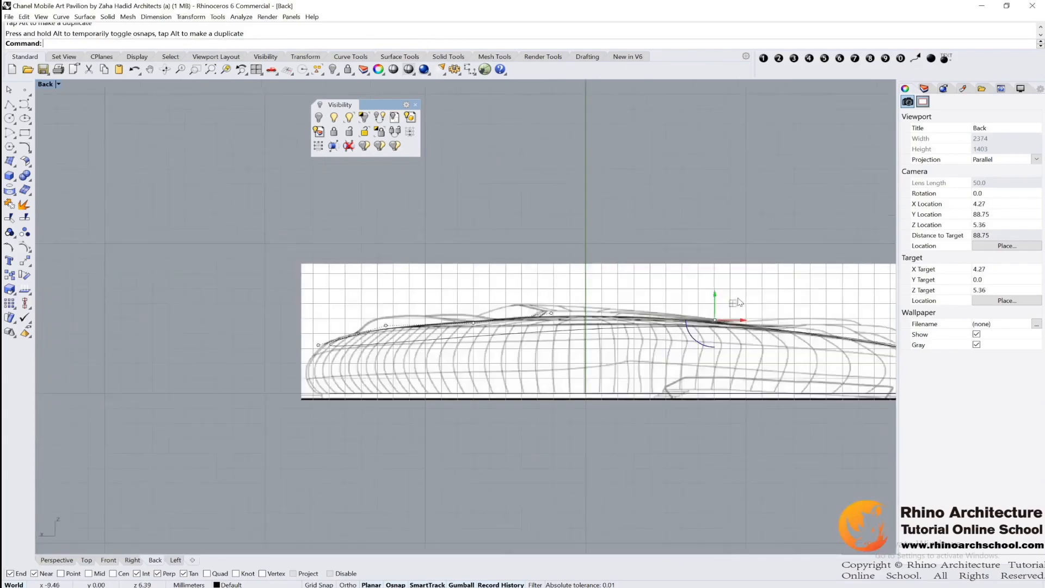
{"action": "scroll", "coordinate": [738, 303], "scroll_direction": "down", "scroll_amount": 2}
{"action": "double_click", "coordinate": [46, 84]}
{"action": "right_click_drag", "start_coordinate": [572, 221], "coordinate": [680, 251]}
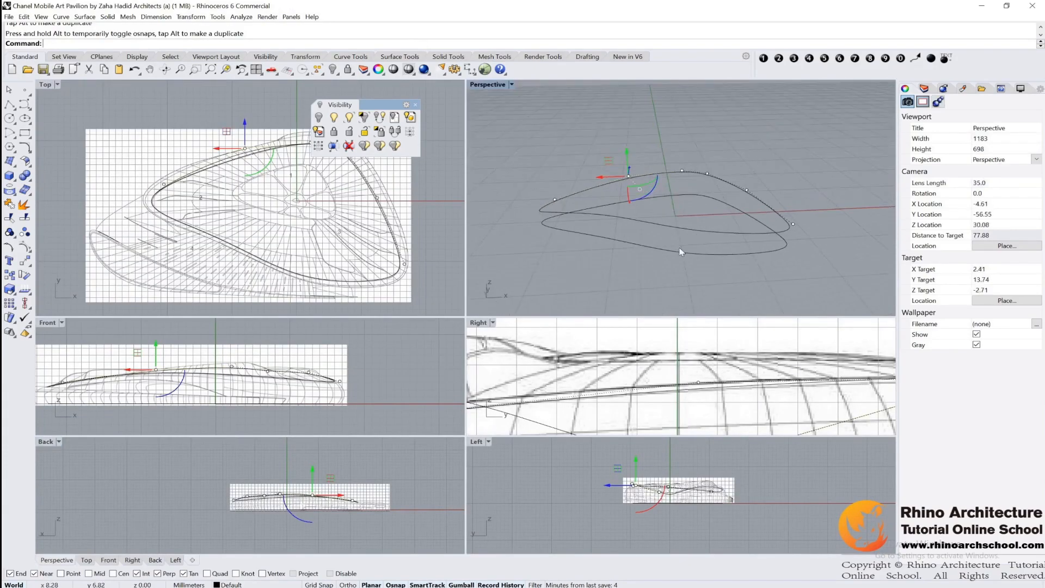
{"action": "double_click", "coordinate": [487, 323]}
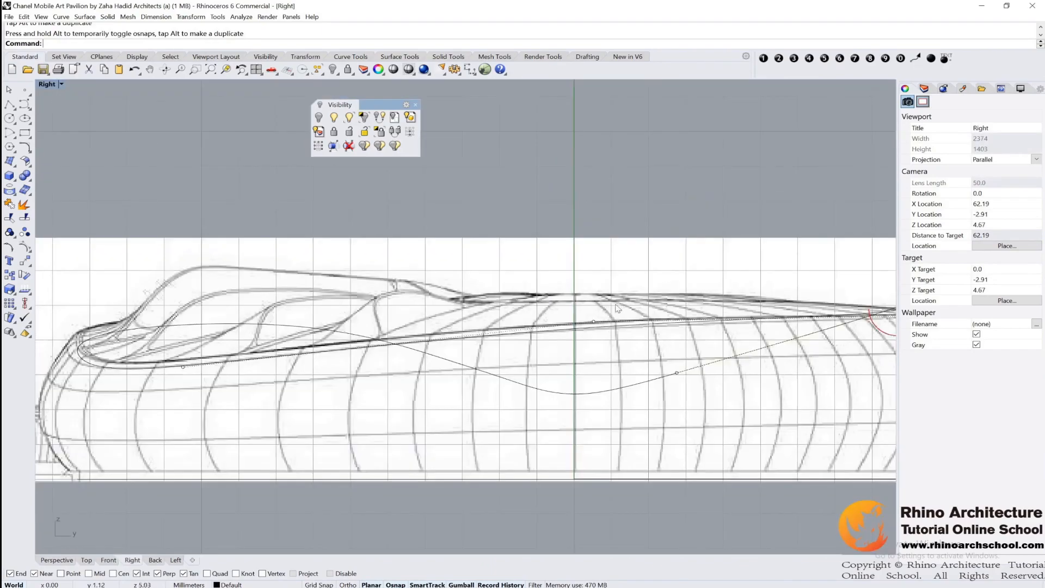
{"action": "scroll", "coordinate": [617, 308], "scroll_direction": "down", "scroll_amount": 5}
{"action": "scroll", "coordinate": [618, 316], "scroll_direction": "up", "scroll_amount": 4}
{"action": "left_click", "coordinate": [565, 328]}
{"action": "scroll", "coordinate": [566, 328], "scroll_direction": "up", "scroll_amount": 2}
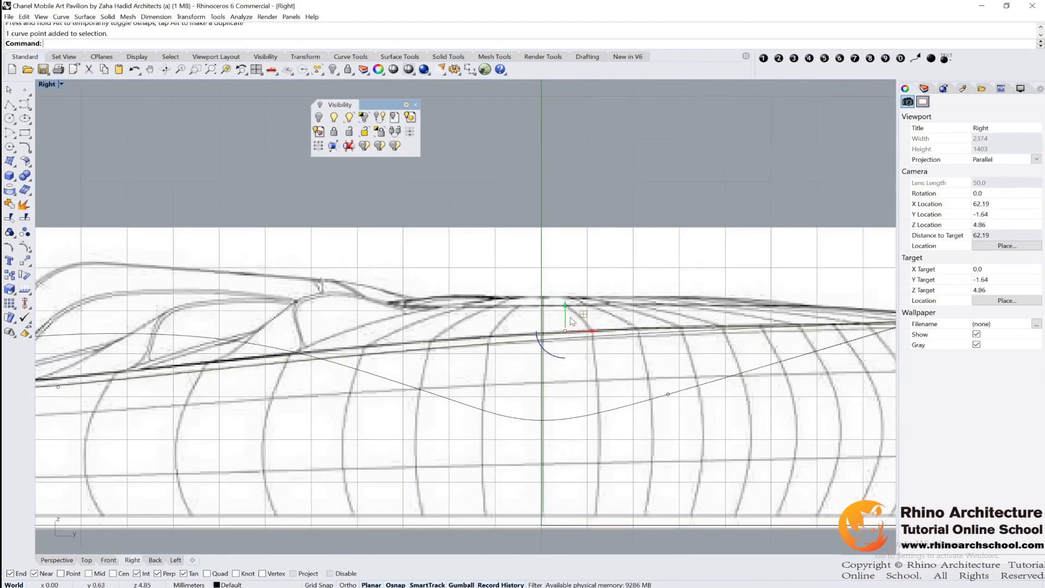
{"action": "left_click_drag", "start_coordinate": [565, 307], "coordinate": [566, 295]}
- Raise the control point on the curve's left part to follow the roof edge in the Right view
{"action": "right_click_drag", "start_coordinate": [265, 334], "coordinate": [585, 300]}
{"action": "left_click", "coordinate": [379, 353]}
{"action": "left_click_drag", "start_coordinate": [378, 331], "coordinate": [378, 326]}
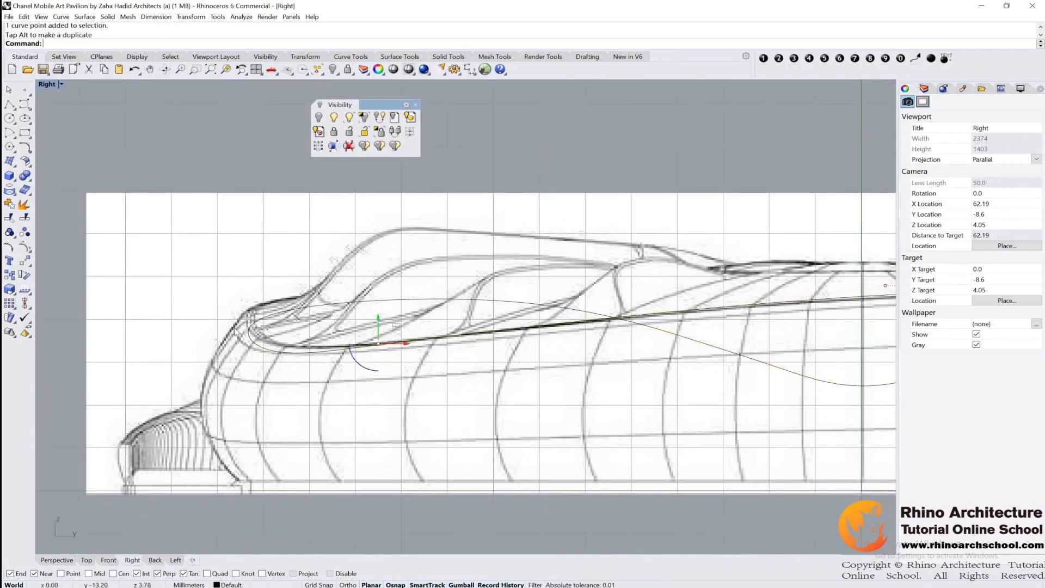
{"action": "scroll", "coordinate": [258, 355], "scroll_direction": "up", "scroll_amount": 2}
{"action": "left_click_drag", "start_coordinate": [460, 355], "coordinate": [375, 353]}
{"action": "scroll", "coordinate": [378, 349], "scroll_direction": "down", "scroll_amount": 8}
{"action": "right_click_drag", "start_coordinate": [816, 305], "coordinate": [378, 288]}
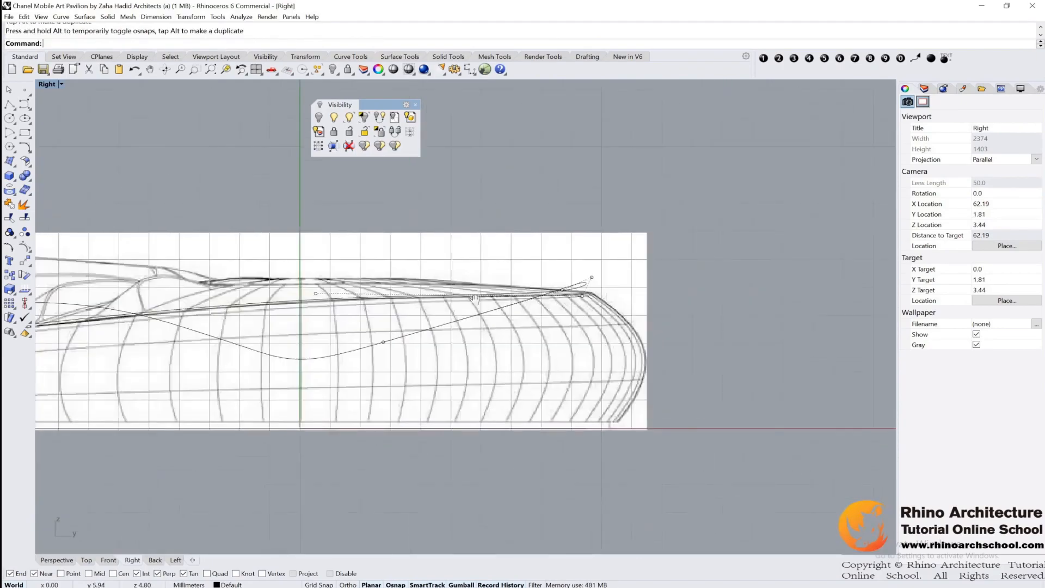
- Lower the three control points at the curve's right end onto the roof edge in the Right view
{"action": "scroll", "coordinate": [580, 280], "scroll_direction": "up", "scroll_amount": 8}
{"action": "left_click_drag", "start_coordinate": [530, 225], "coordinate": [671, 331]}
{"action": "left_click_drag", "start_coordinate": [567, 269], "coordinate": [567, 289]}
{"action": "left_click", "coordinate": [586, 241]}
{"action": "scroll", "coordinate": [588, 244], "scroll_direction": "down", "scroll_amount": 7}
{"action": "scroll", "coordinate": [453, 328], "scroll_direction": "up", "scroll_amount": 6}
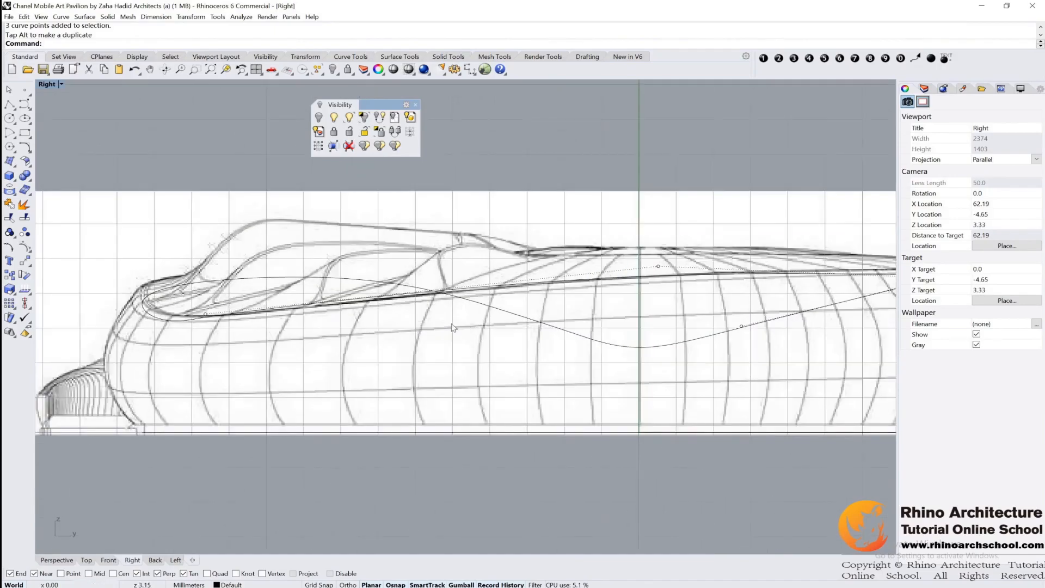
- Restore the multi-view layout and turn on all control points of the raised curve again
{"action": "double_click", "coordinate": [40, 87]}
{"action": "left_click", "coordinate": [746, 205]}
{"action": "left_click", "coordinate": [746, 205]}
{"action": "left_click", "coordinate": [723, 218]}
{"action": "left_click_drag", "start_coordinate": [755, 160], "coordinate": [709, 192]}
{"action": "left_click", "coordinate": [26, 244]}
{"action": "left_click", "coordinate": [774, 217]}
{"action": "key", "text": "Return"}
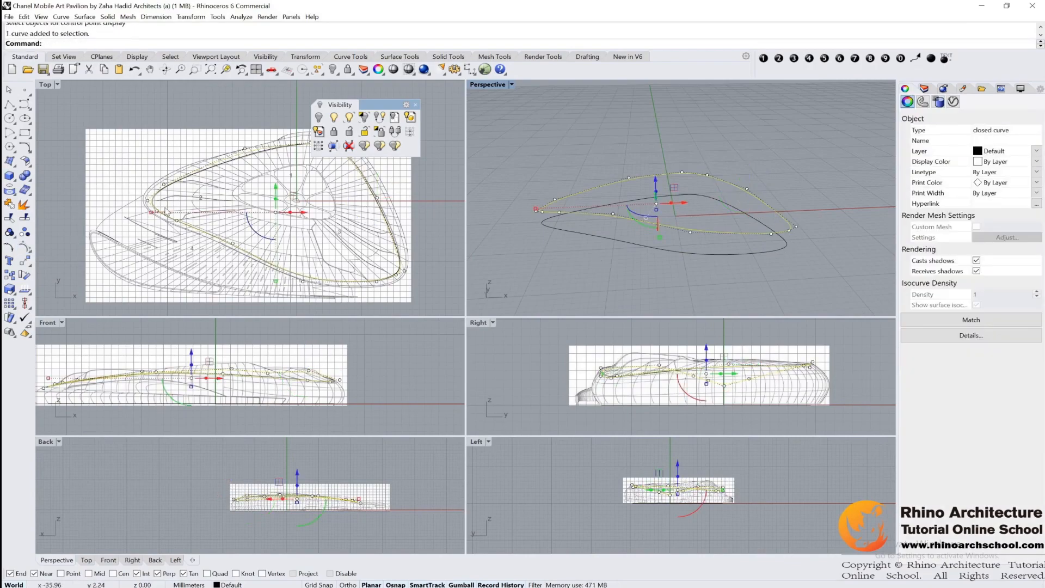
{"action": "left_click", "coordinate": [30, 250]}
- Adjust the pairs of control points at both ends of the curve to the roof edge in the maximized Right view
{"action": "double_click", "coordinate": [478, 322]}
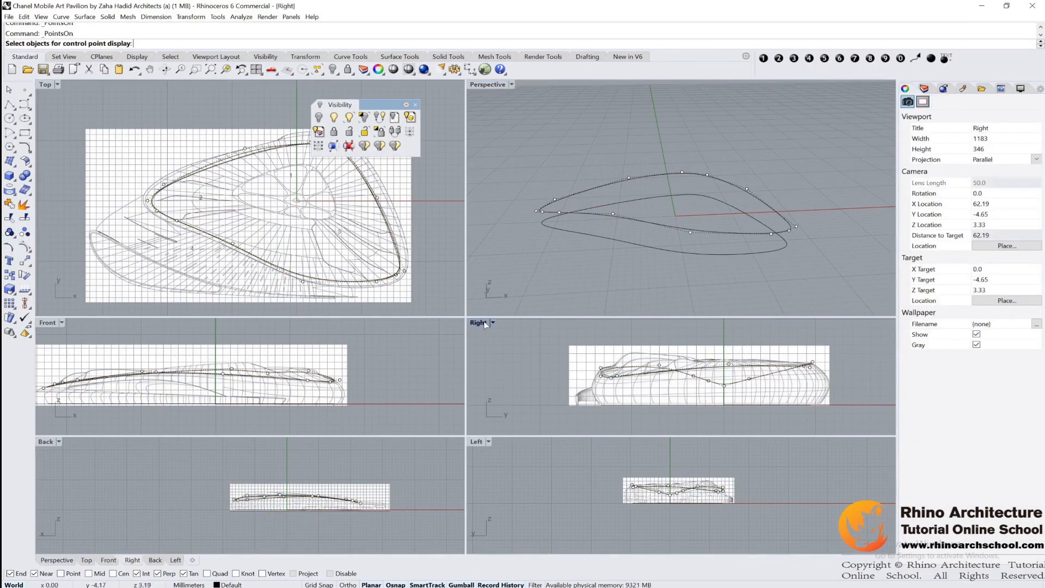
{"action": "scroll", "coordinate": [324, 272], "scroll_direction": "up", "scroll_amount": 5}
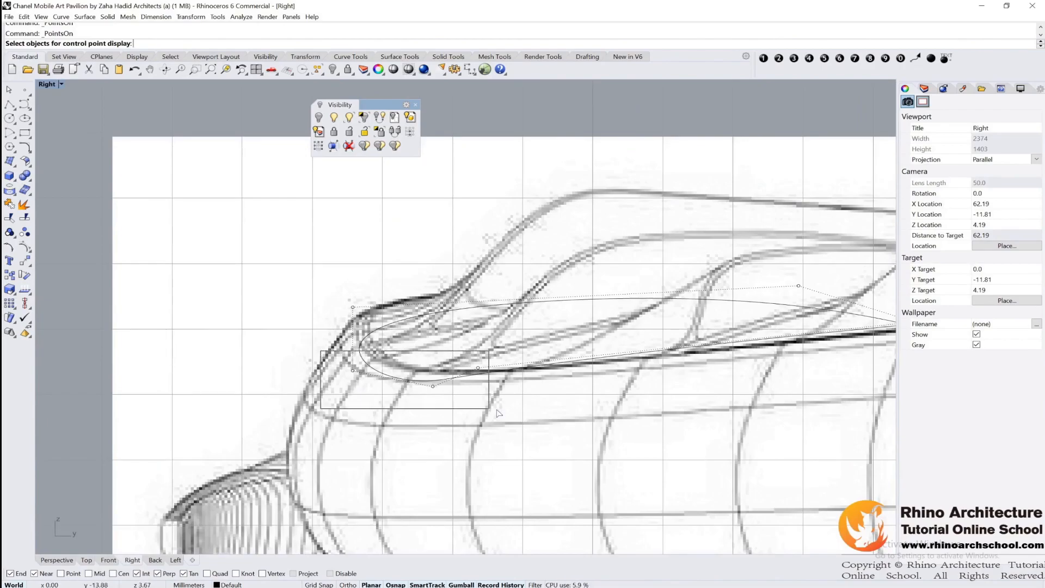
{"action": "left_click", "coordinate": [354, 372]}
{"action": "key", "text": "Return"}
{"action": "left_click_drag", "start_coordinate": [300, 350], "coordinate": [480, 410]}
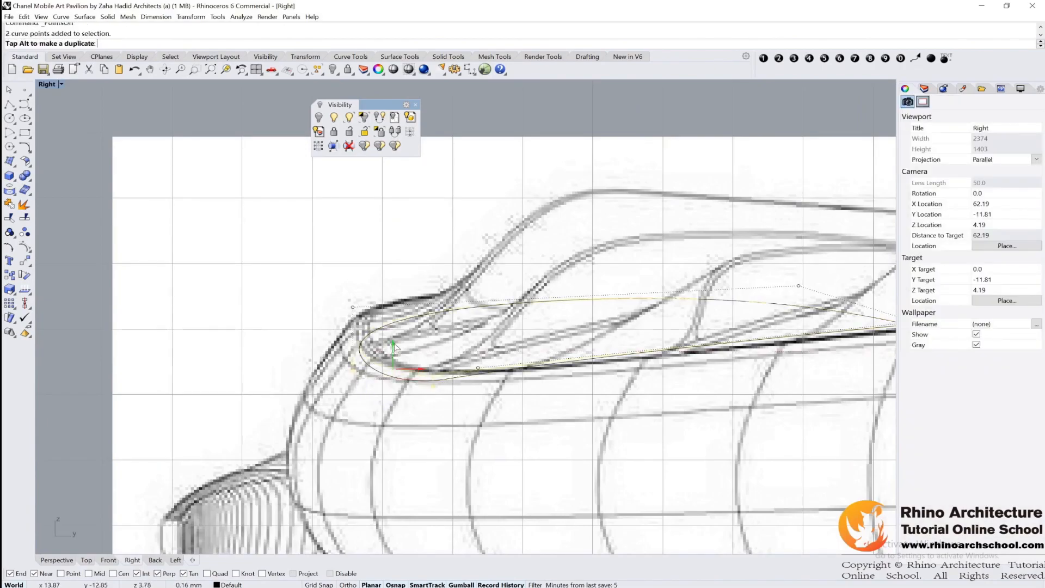
{"action": "scroll", "coordinate": [602, 310], "scroll_direction": "down", "scroll_amount": 6}
{"action": "scroll", "coordinate": [601, 310], "scroll_direction": "up", "scroll_amount": 5}
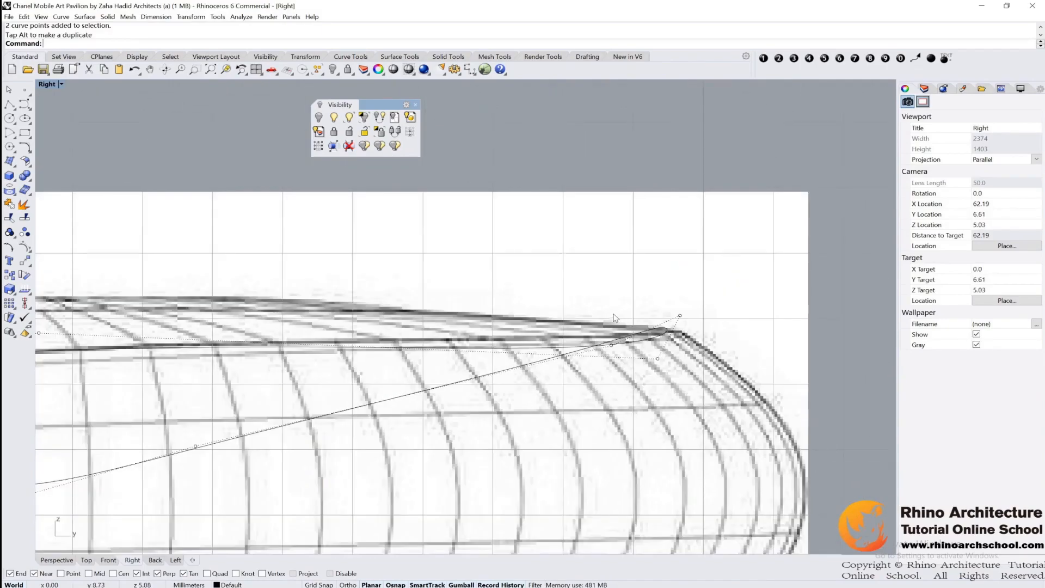
{"action": "double_click", "coordinate": [47, 86]}
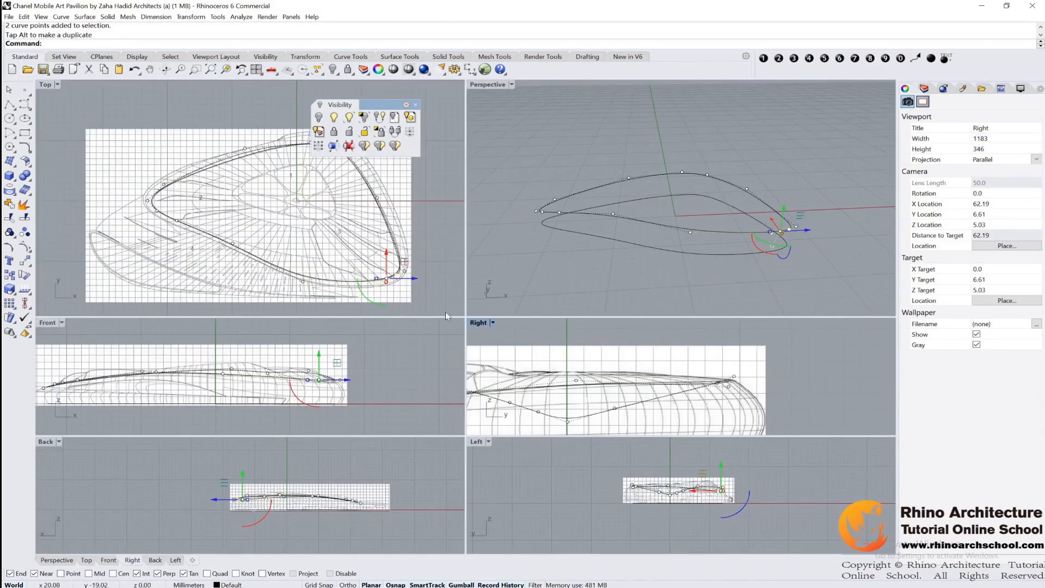
- Maximize the Left view and raise the control point left of the vertical axis to the dipping roof edge
{"action": "double_click", "coordinate": [479, 438]}
{"action": "scroll", "coordinate": [388, 332], "scroll_direction": "up", "scroll_amount": 6}
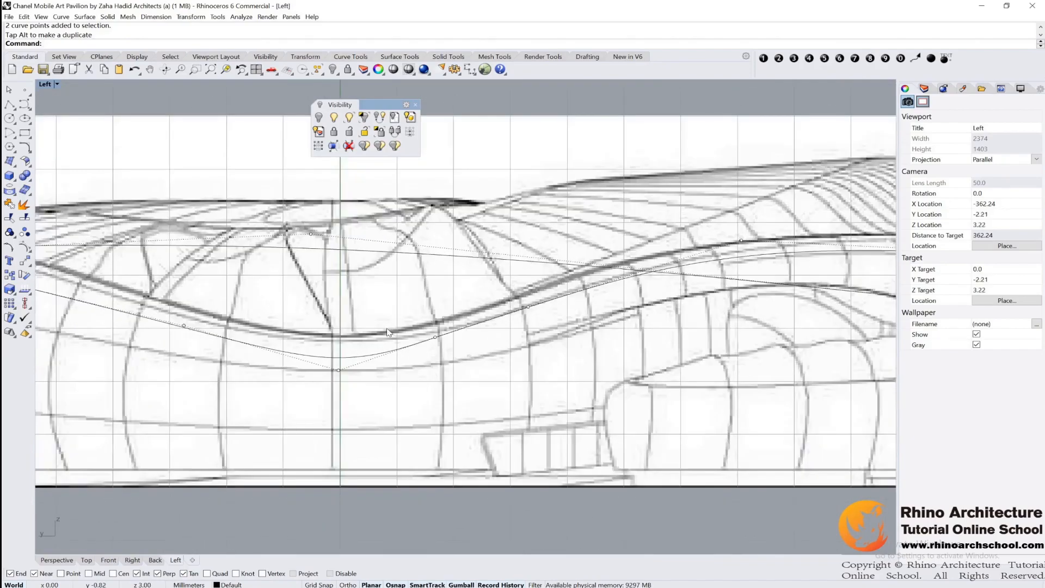
{"action": "left_click", "coordinate": [354, 355]}
{"action": "right_click_drag", "start_coordinate": [355, 355], "coordinate": [497, 392]}
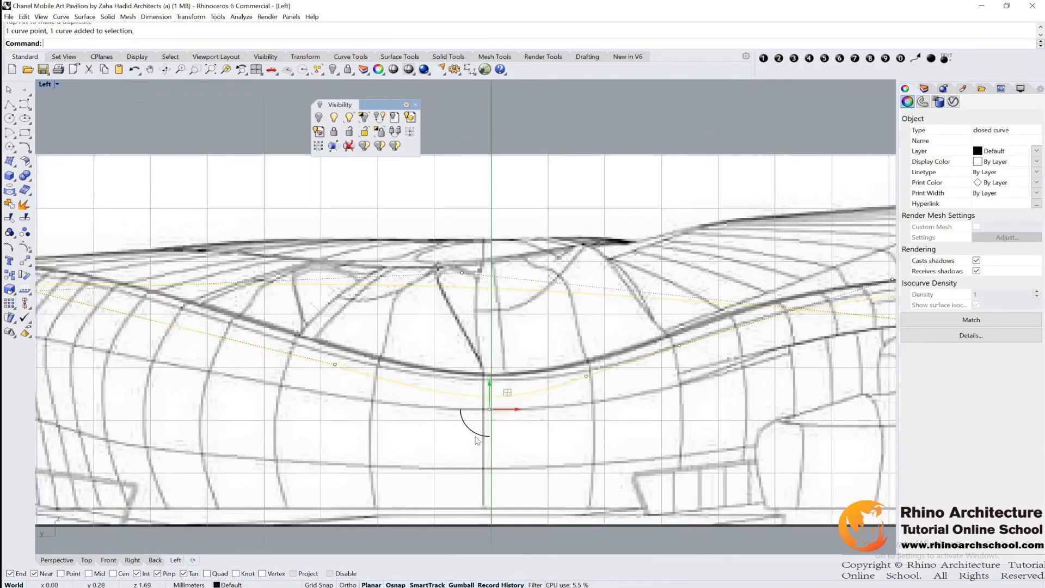
{"action": "left_click", "coordinate": [346, 362]}
{"action": "scroll", "coordinate": [347, 360], "scroll_direction": "up", "scroll_amount": 2}
{"action": "left_click_drag", "start_coordinate": [333, 353], "coordinate": [333, 331]}
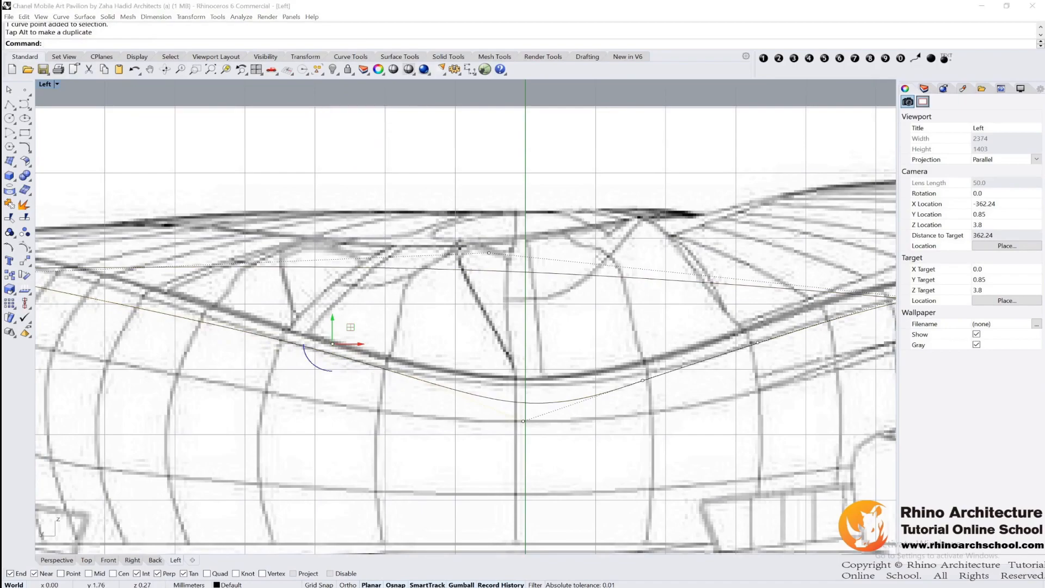
- Raise the lowest control point at the vertical axis to match the bottom of the roof edge's dip
{"action": "key", "text": "alt+Tab"}
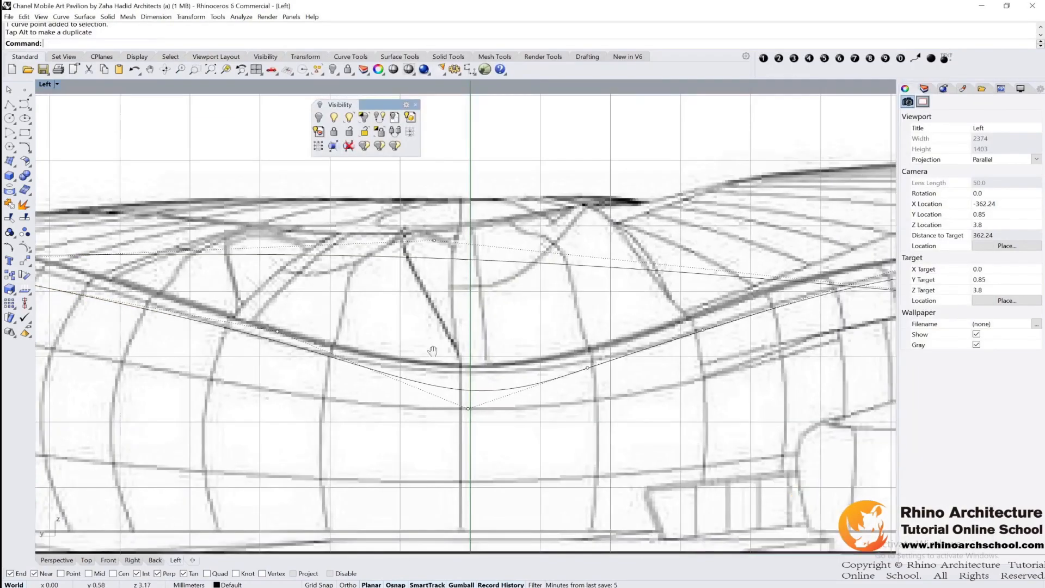
{"action": "left_click", "coordinate": [465, 388]}
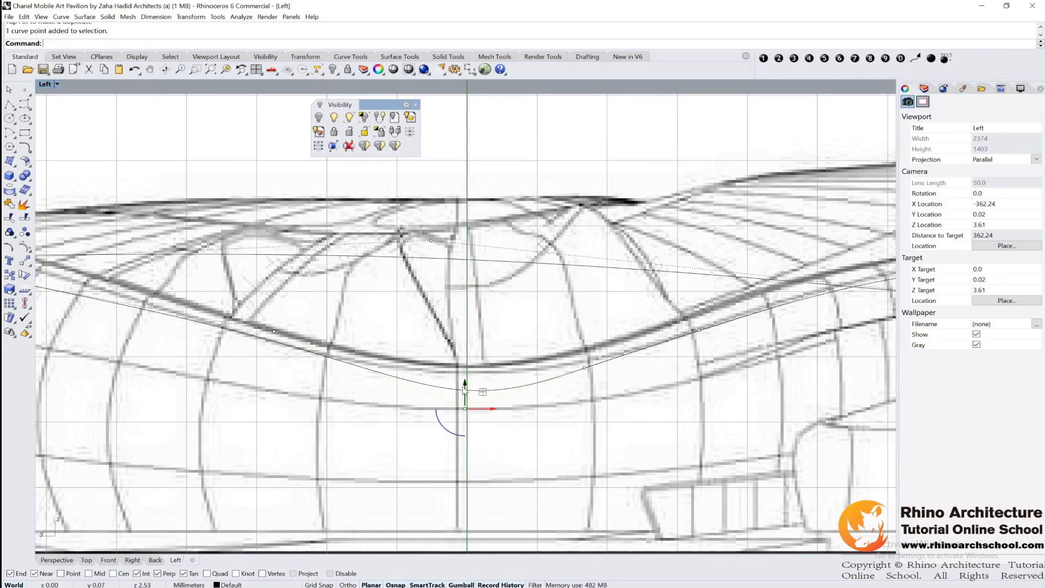
{"action": "left_click_drag", "start_coordinate": [468, 360], "coordinate": [469, 354]}
- Raise the control points on the right-hand rise and at the right end of the roof edge in the Left view
{"action": "right_click_drag", "start_coordinate": [764, 348], "coordinate": [533, 369]}
{"action": "left_click", "coordinate": [467, 352]}
{"action": "left_click_drag", "start_coordinate": [467, 327], "coordinate": [467, 307]}
{"action": "scroll", "coordinate": [678, 286], "scroll_direction": "down", "scroll_amount": 4}
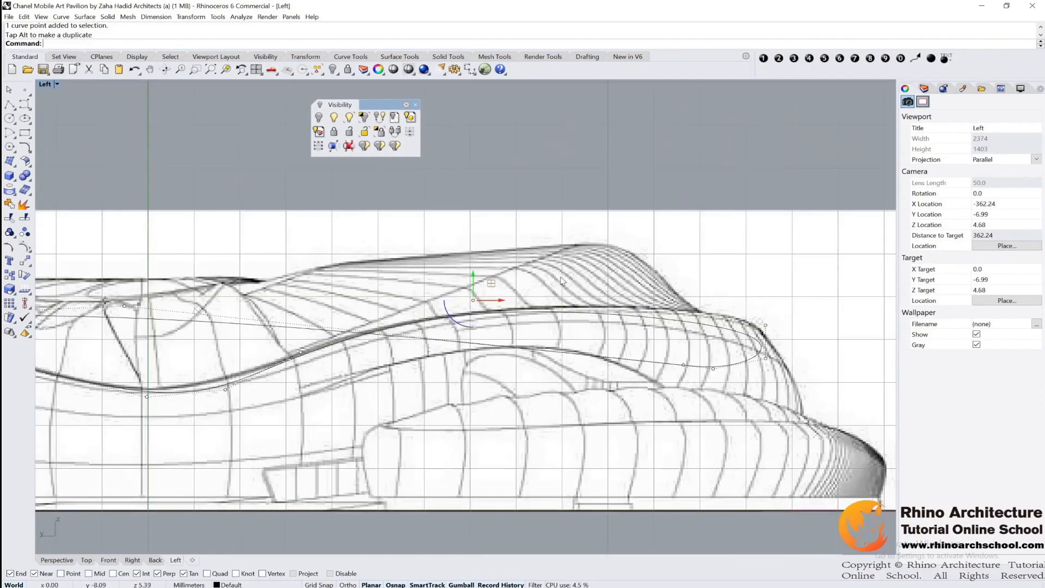
{"action": "left_click", "coordinate": [765, 325]}
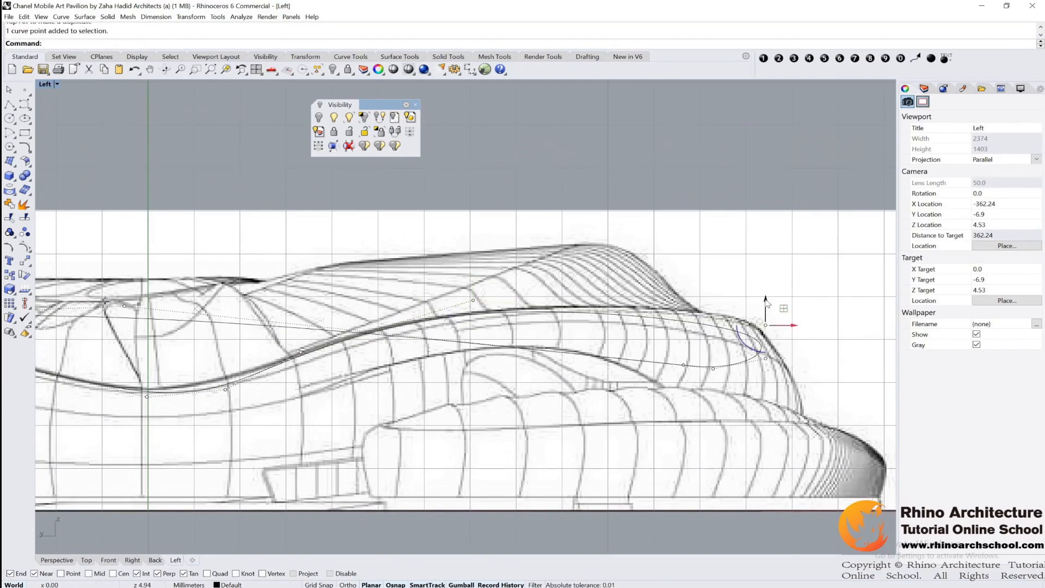
{"action": "left_click_drag", "start_coordinate": [765, 296], "coordinate": [765, 280]}
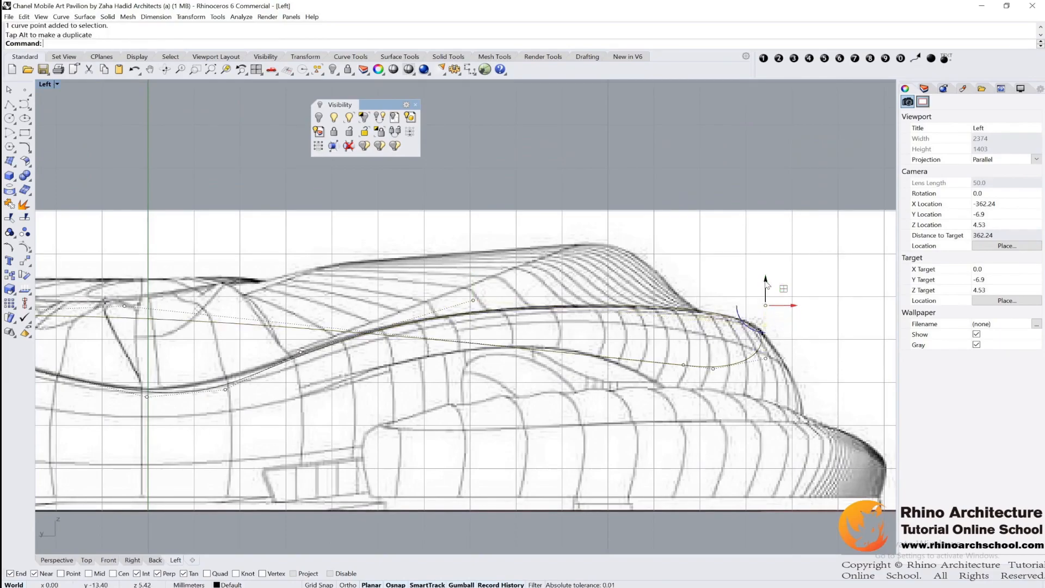
- Raise the control point near the curve's left end to the upper roof edge in the Left view
{"action": "scroll", "coordinate": [765, 279], "scroll_direction": "down", "scroll_amount": 4}
{"action": "scroll", "coordinate": [335, 316], "scroll_direction": "up", "scroll_amount": 5}
{"action": "scroll", "coordinate": [381, 294], "scroll_direction": "down", "scroll_amount": 2}
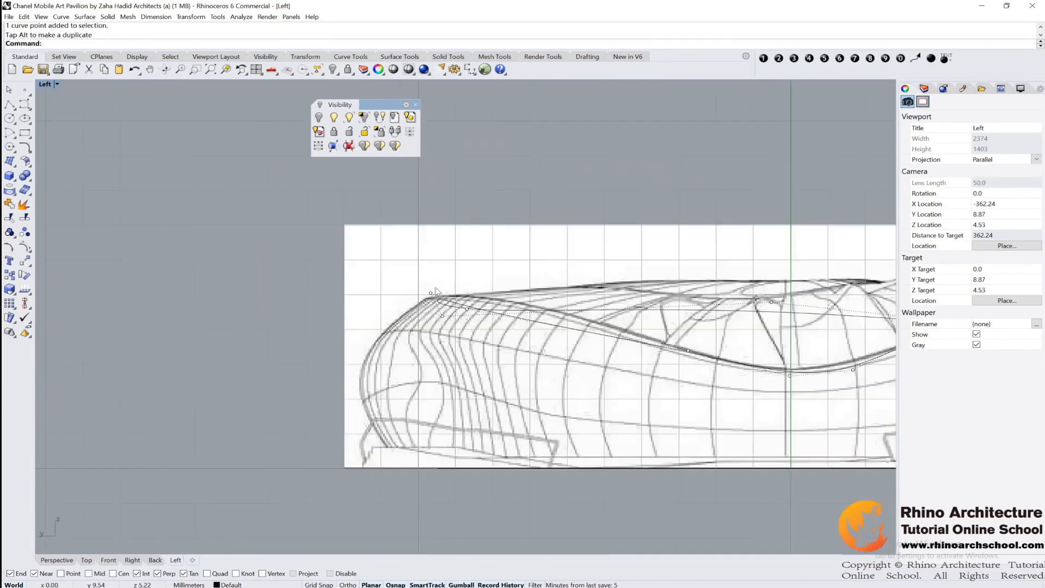
{"action": "scroll", "coordinate": [501, 260], "scroll_direction": "up", "scroll_amount": 2}
{"action": "scroll", "coordinate": [241, 309], "scroll_direction": "up", "scroll_amount": 2}
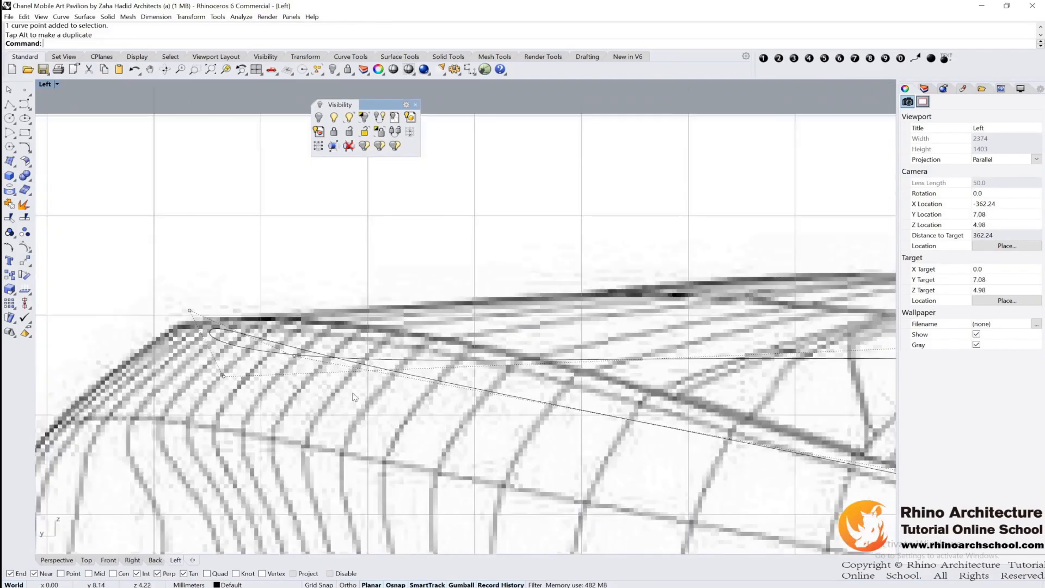
{"action": "left_click", "coordinate": [294, 316]}
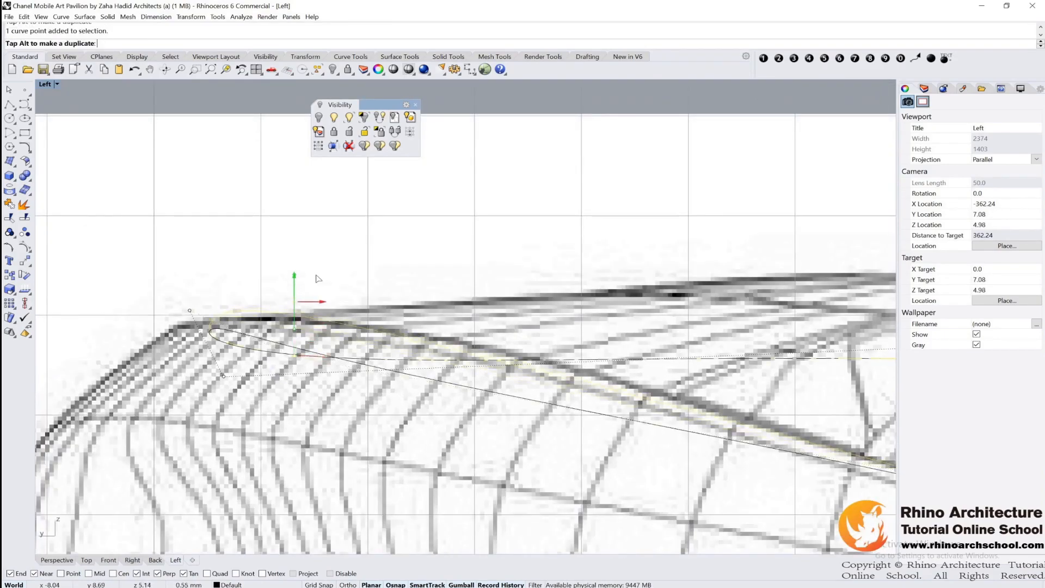
{"action": "scroll", "coordinate": [337, 276], "scroll_direction": "down", "scroll_amount": 5}
{"action": "right_click_drag", "start_coordinate": [461, 341], "coordinate": [287, 329]}
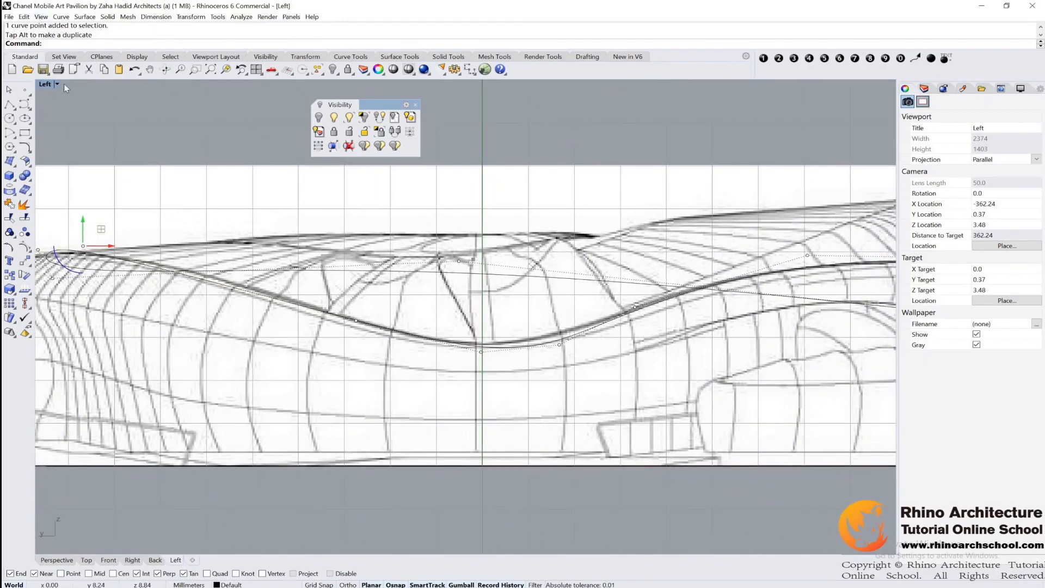
- Maximize the Perspective view and examine the raised roof edge above the plan outline from a low angle
{"action": "double_click", "coordinate": [44, 84]}
{"action": "right_click_drag", "start_coordinate": [768, 225], "coordinate": [707, 193]}
{"action": "key", "text": "ctrl+m"}
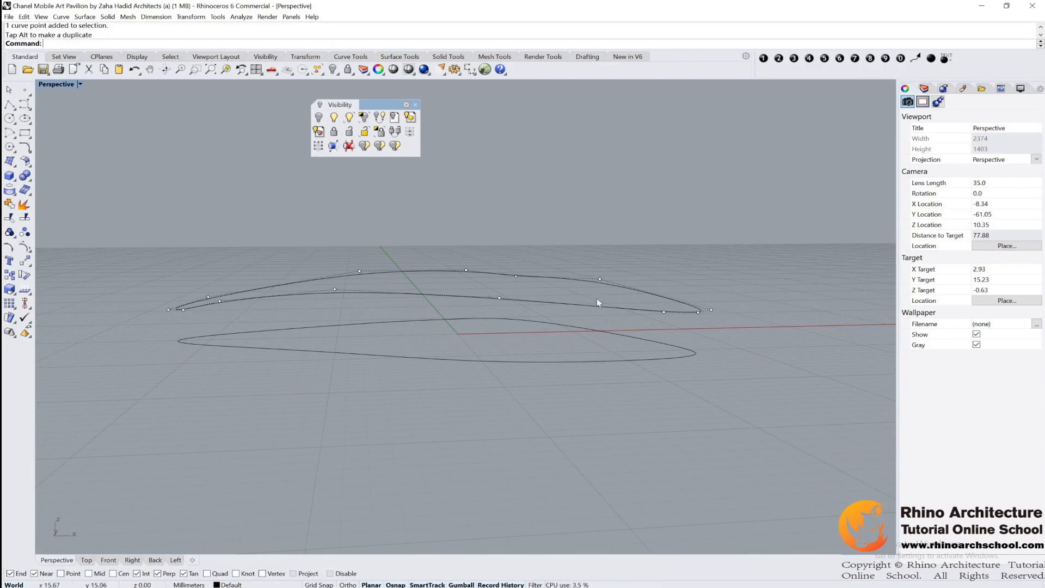
{"action": "left_click_drag", "start_coordinate": [380, 103], "coordinate": [356, 89]}
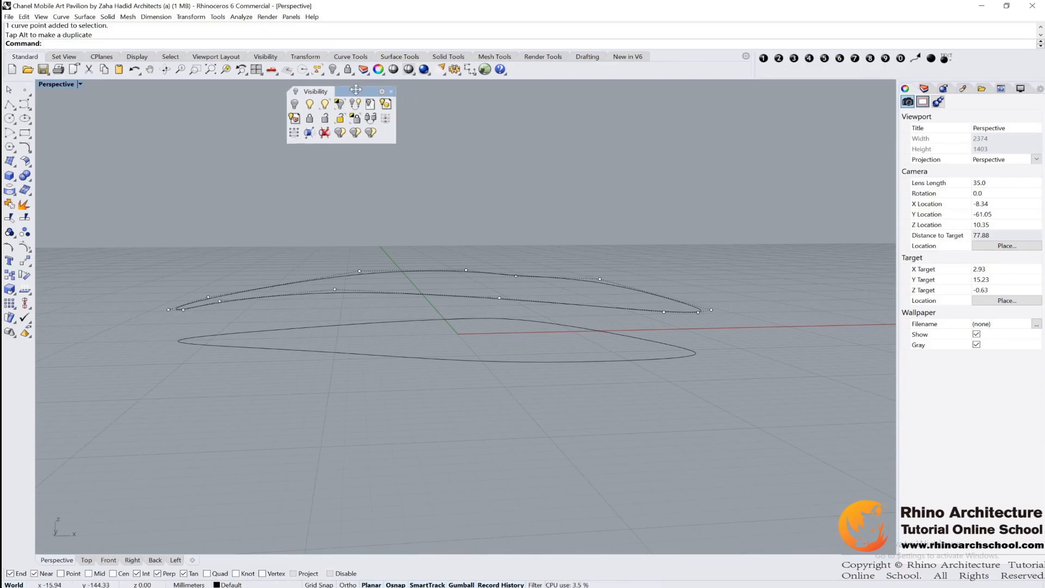
- Try placing a text dot labelled 1 above the roof edge curve in the Perspective view
{"action": "left_click", "coordinate": [763, 58]}
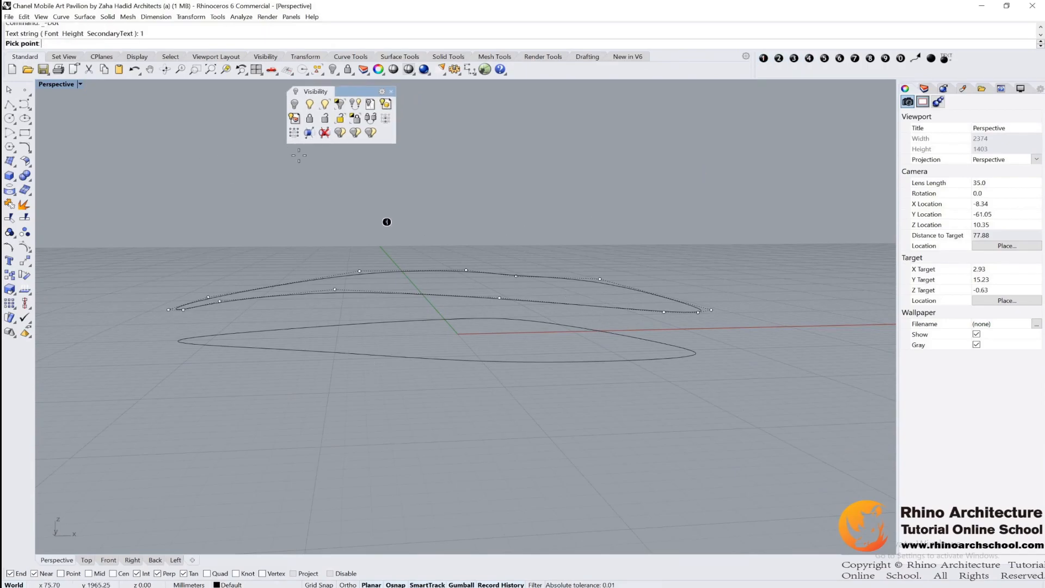
{"action": "left_click", "coordinate": [570, 227]}
{"action": "left_click_drag", "start_coordinate": [353, 91], "coordinate": [625, 150]}
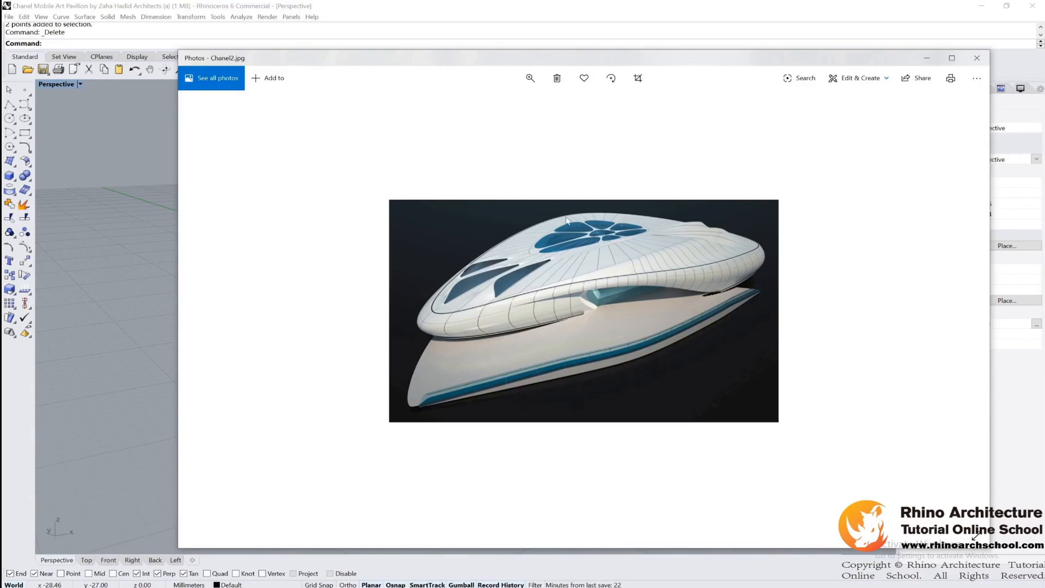
- Return to Rhino, restore the multi-view layout and place a point object at the origin in the Top view
{"action": "left_click", "coordinate": [104, 252]}
{"action": "right_click_drag", "start_coordinate": [151, 258], "coordinate": [37, 83]}
{"action": "double_click", "coordinate": [70, 86]}
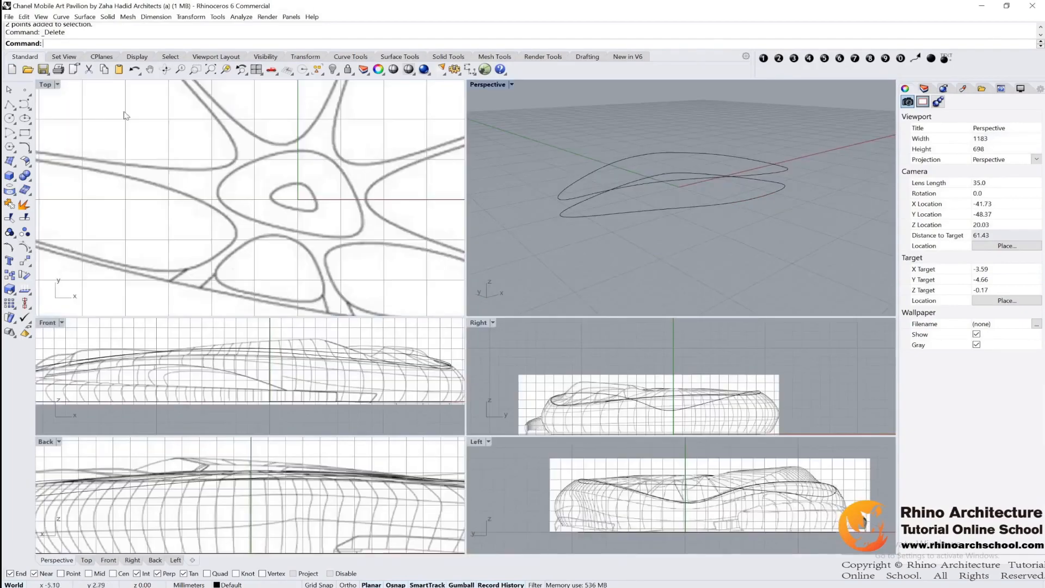
{"action": "left_click", "coordinate": [202, 154]}
{"action": "left_click", "coordinate": [28, 102]}
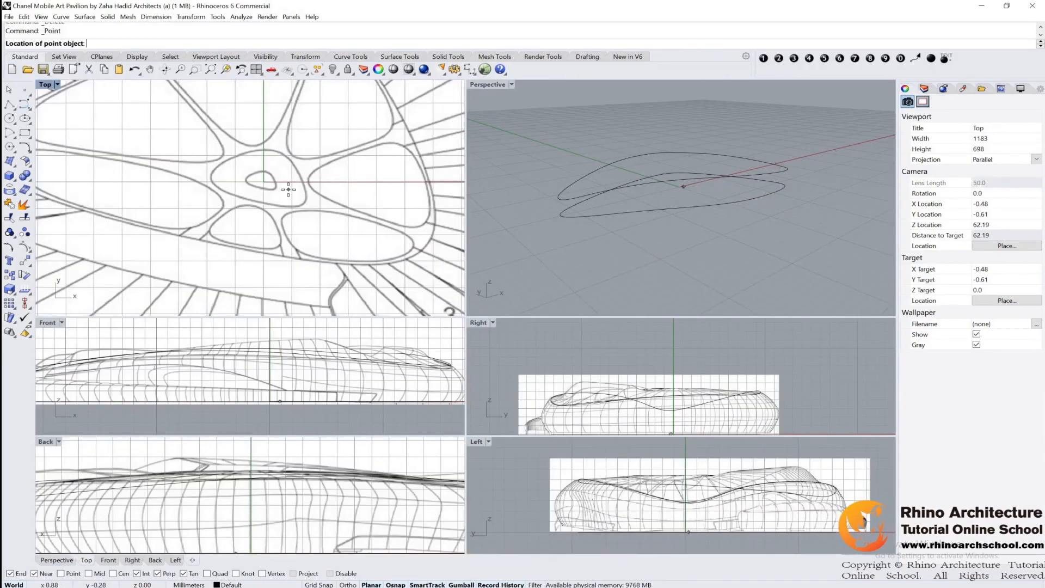
{"action": "scroll", "coordinate": [264, 185], "scroll_direction": "up", "scroll_amount": 3}
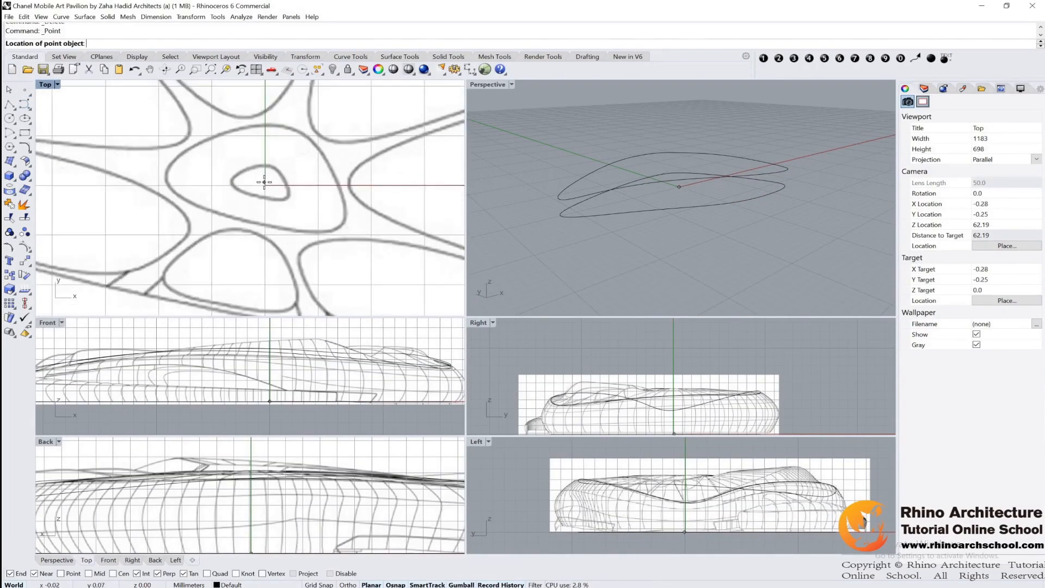
{"action": "left_click", "coordinate": [265, 185]}
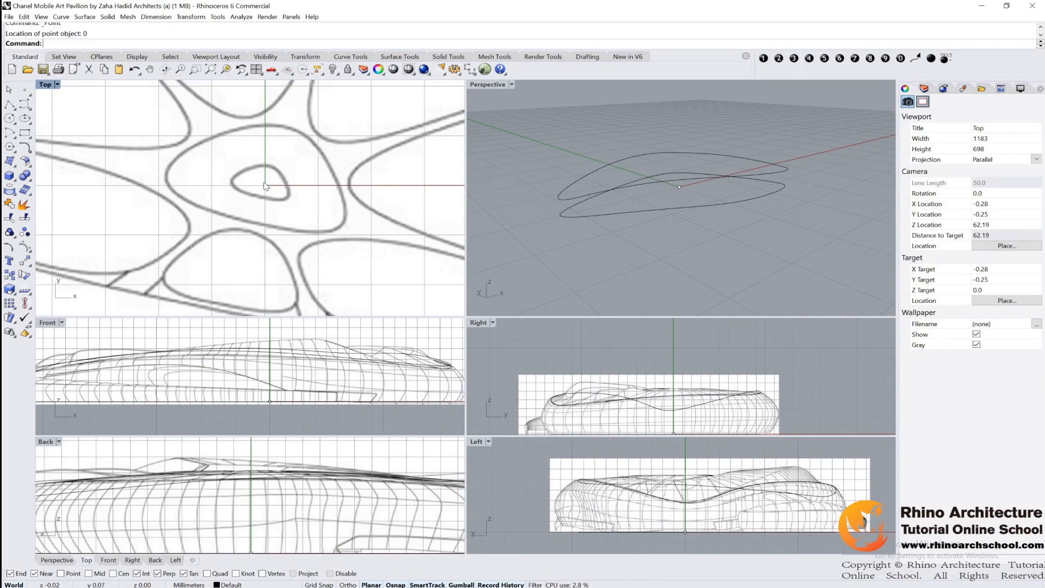
- Duplicate the origin point in place by copying and pasting it
{"action": "scroll", "coordinate": [273, 192], "scroll_direction": "down", "scroll_amount": 3}
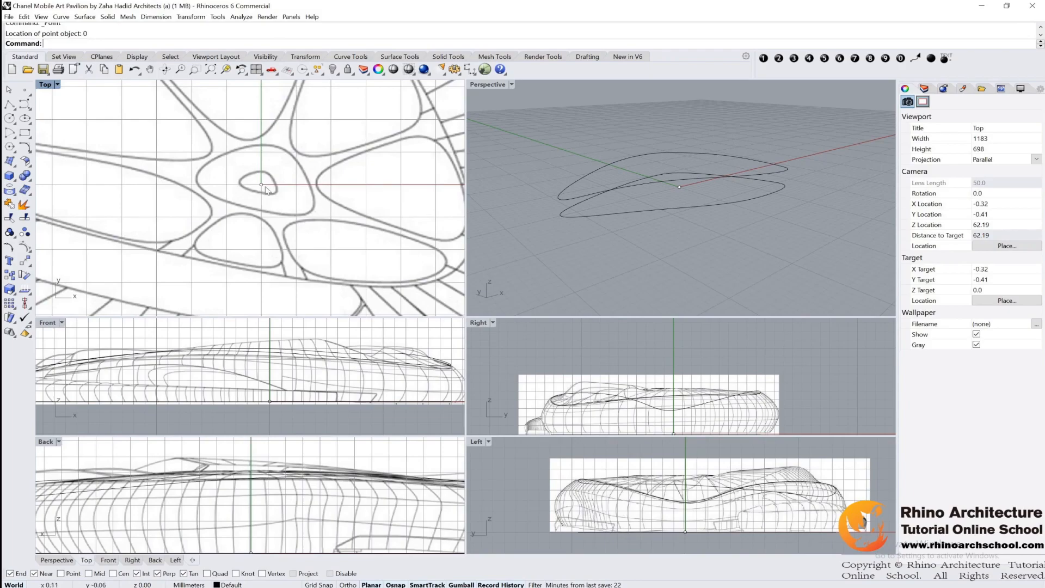
{"action": "left_click", "coordinate": [262, 185]}
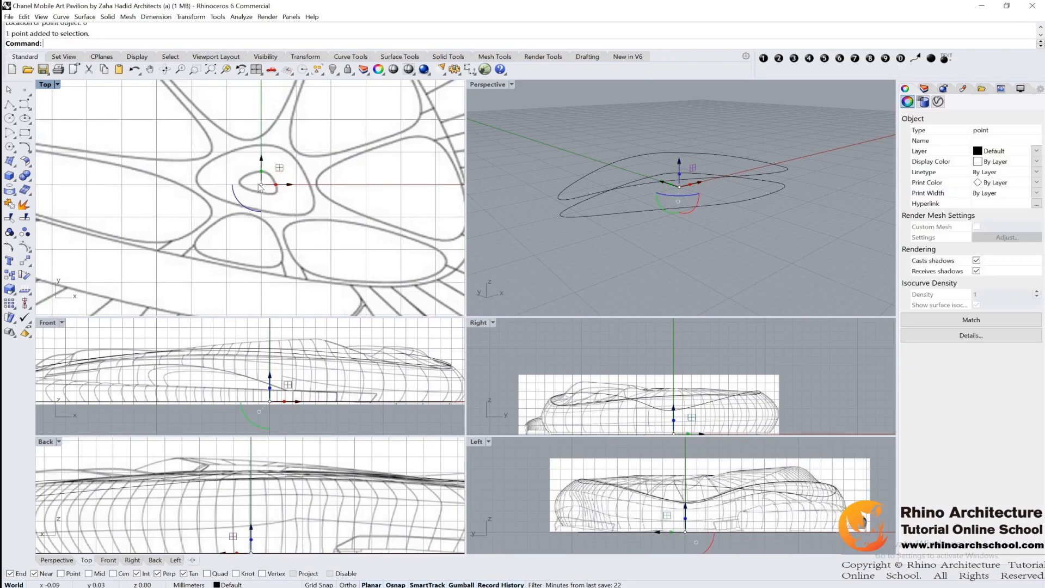
{"action": "key", "text": "ctrl+c"}
{"action": "key", "text": "ctrl+v"}
- Examine the Right and Front elevations and the Chanel2.jpg reference photo for the height of the roof's centre
{"action": "scroll", "coordinate": [667, 413], "scroll_direction": "up", "scroll_amount": 3}
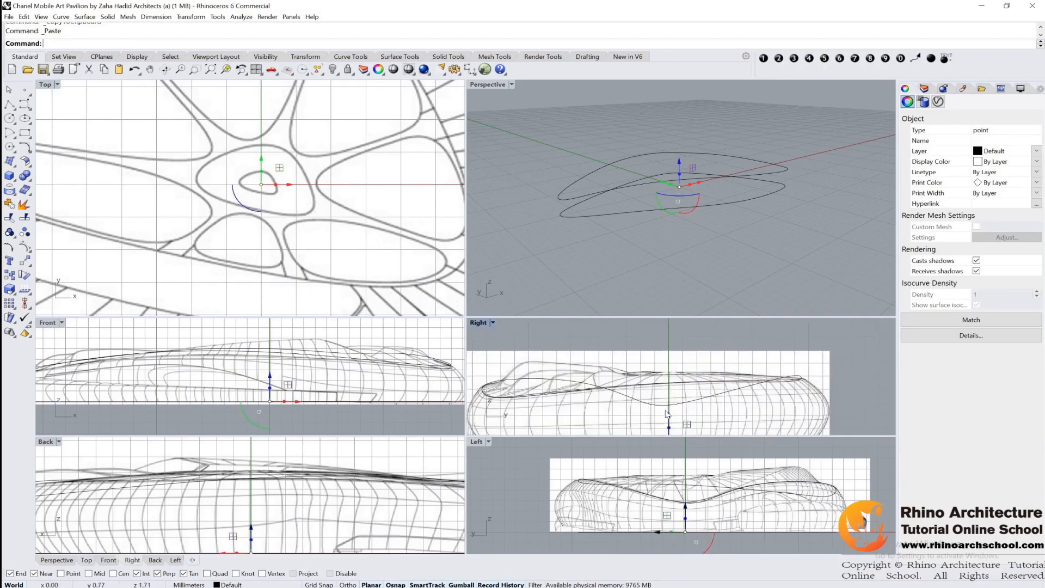
{"action": "scroll", "coordinate": [667, 414], "scroll_direction": "down", "scroll_amount": 2}
{"action": "scroll", "coordinate": [349, 362], "scroll_direction": "down", "scroll_amount": 2}
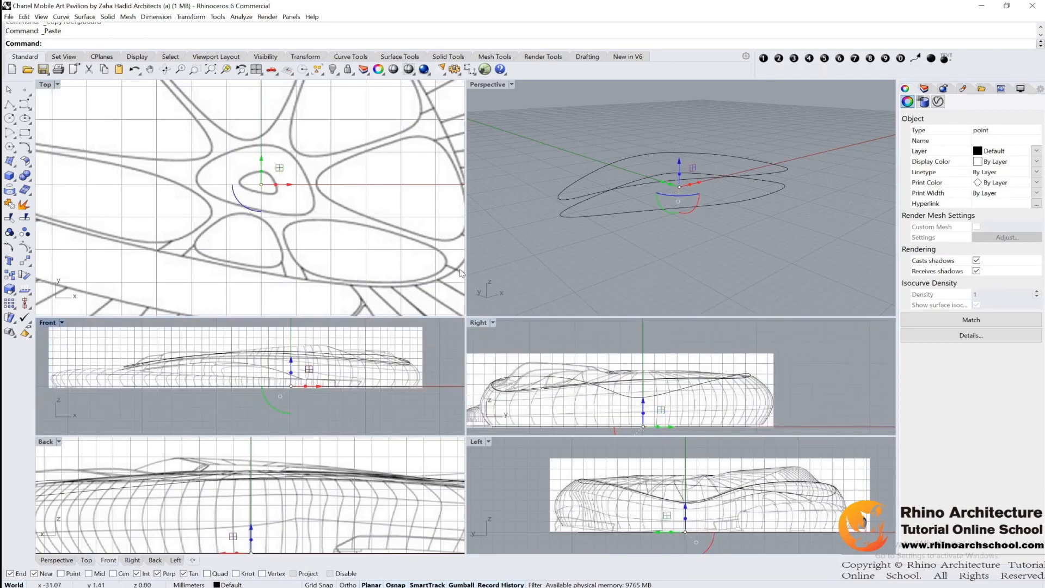
{"action": "double_click", "coordinate": [46, 323]}
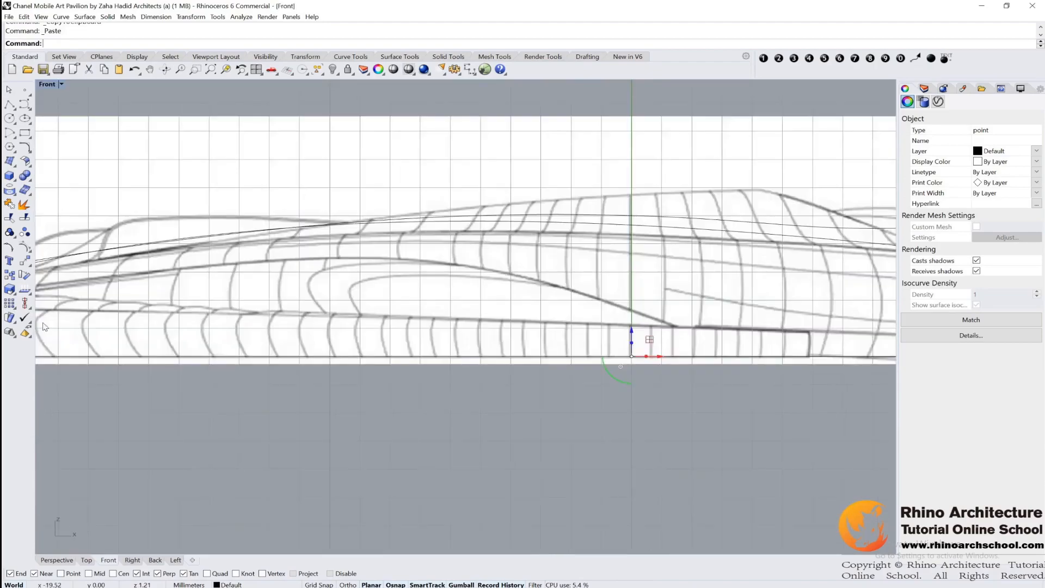
{"action": "scroll", "coordinate": [557, 171], "scroll_direction": "down", "scroll_amount": 4}
{"action": "scroll", "coordinate": [482, 338], "scroll_direction": "up", "scroll_amount": 3}
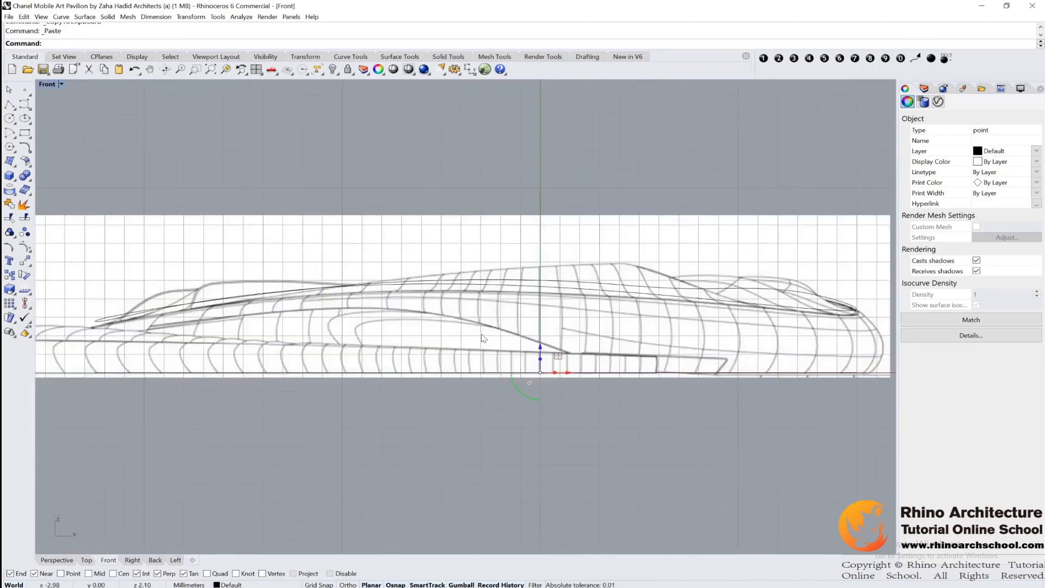
{"action": "double_click", "coordinate": [45, 87]}
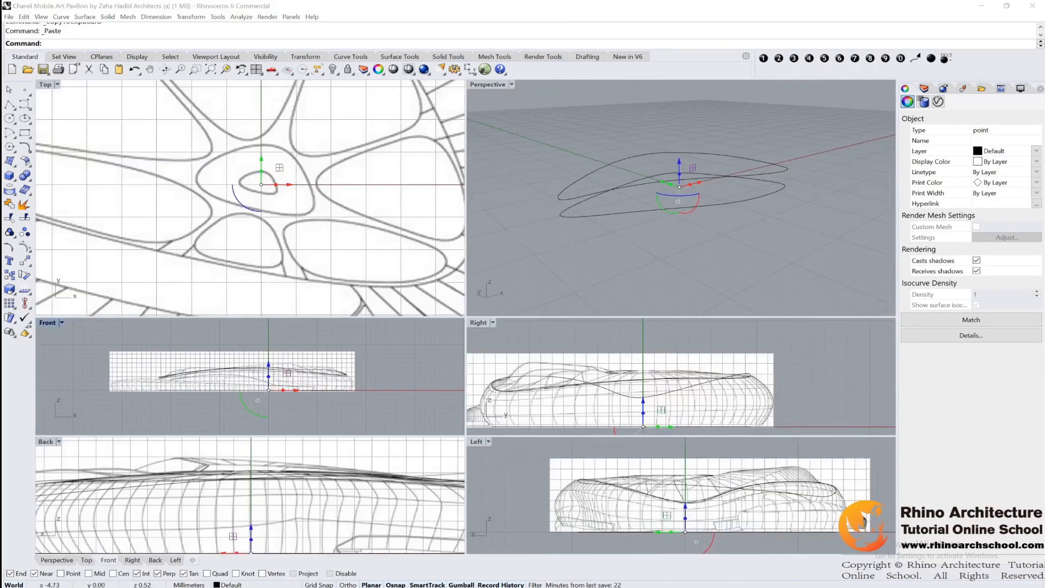
{"action": "key", "text": "alt+Tab"}
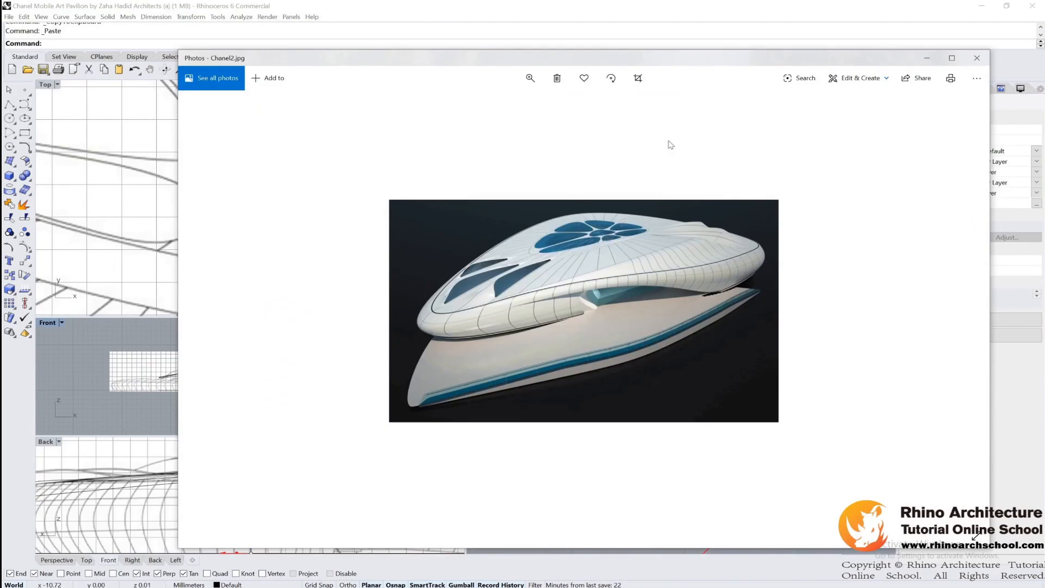
{"action": "left_click", "coordinate": [926, 58]}
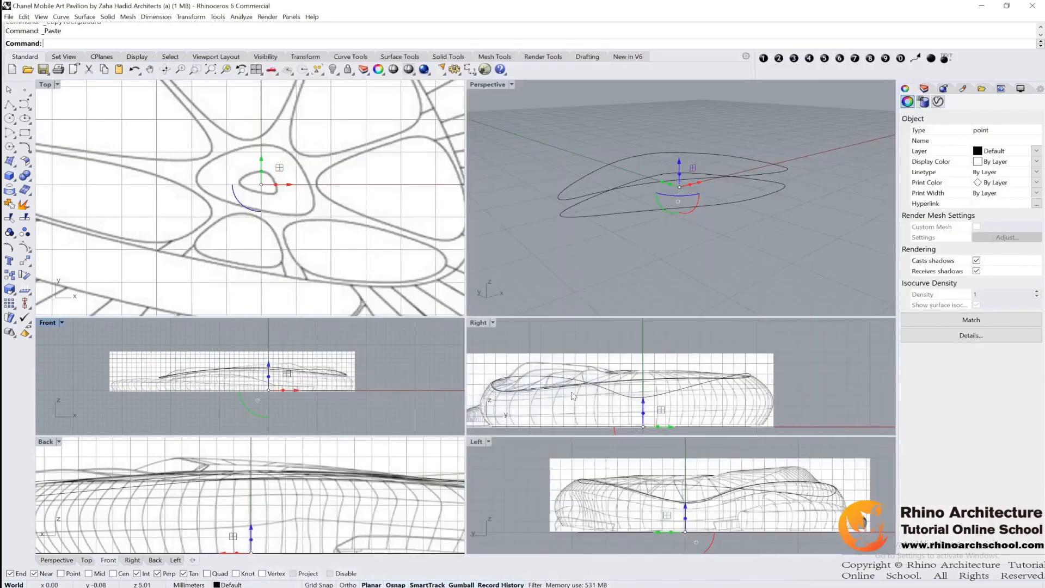
- Raise the pasted point straight up from the origin to the roof's centre in the Right view, at about Z 5.33
{"action": "double_click", "coordinate": [479, 322]}
{"action": "scroll", "coordinate": [580, 400], "scroll_direction": "down", "scroll_amount": 2}
{"action": "left_click_drag", "start_coordinate": [437, 438], "coordinate": [453, 316]}
{"action": "scroll", "coordinate": [440, 357], "scroll_direction": "up", "scroll_amount": 6}
{"action": "double_click", "coordinate": [47, 84]}
{"action": "scroll", "coordinate": [808, 197], "scroll_direction": "down", "scroll_amount": 4}
{"action": "right_click_drag", "start_coordinate": [808, 197], "coordinate": [818, 204]}
{"action": "left_click", "coordinate": [814, 168]}
{"action": "right_click_drag", "start_coordinate": [814, 160], "coordinate": [788, 142]}
{"action": "scroll", "coordinate": [756, 181], "scroll_direction": "up", "scroll_amount": 8}
{"action": "right_click_drag", "start_coordinate": [753, 181], "coordinate": [777, 173]}
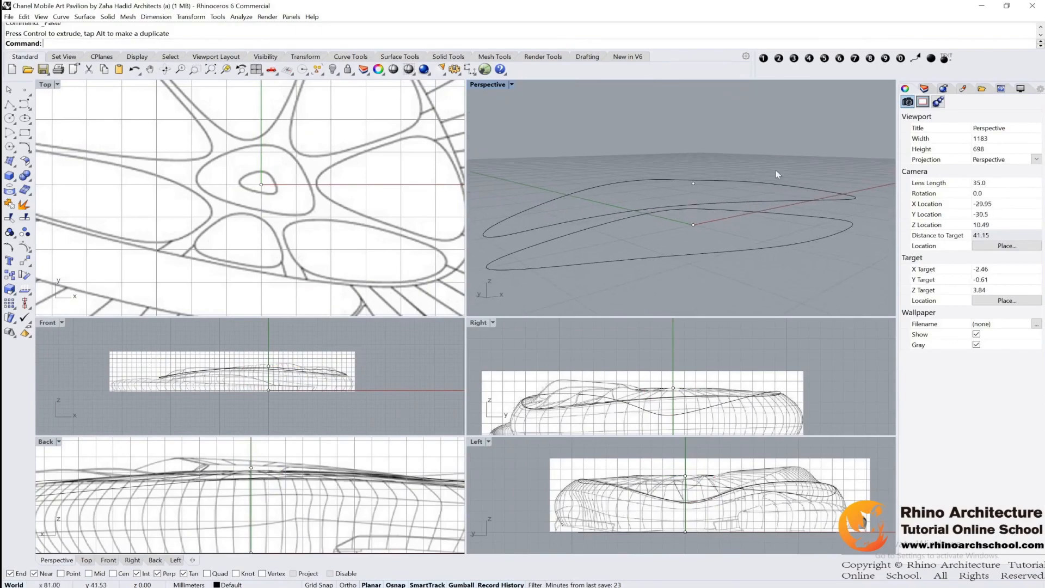
- Loft the raised roof edge curve to the raised centre point with the Normal style and no simplification
{"action": "left_click", "coordinate": [19, 167]}
{"action": "left_click_drag", "start_coordinate": [44, 158], "coordinate": [302, 133]}
{"action": "double_click", "coordinate": [488, 84]}
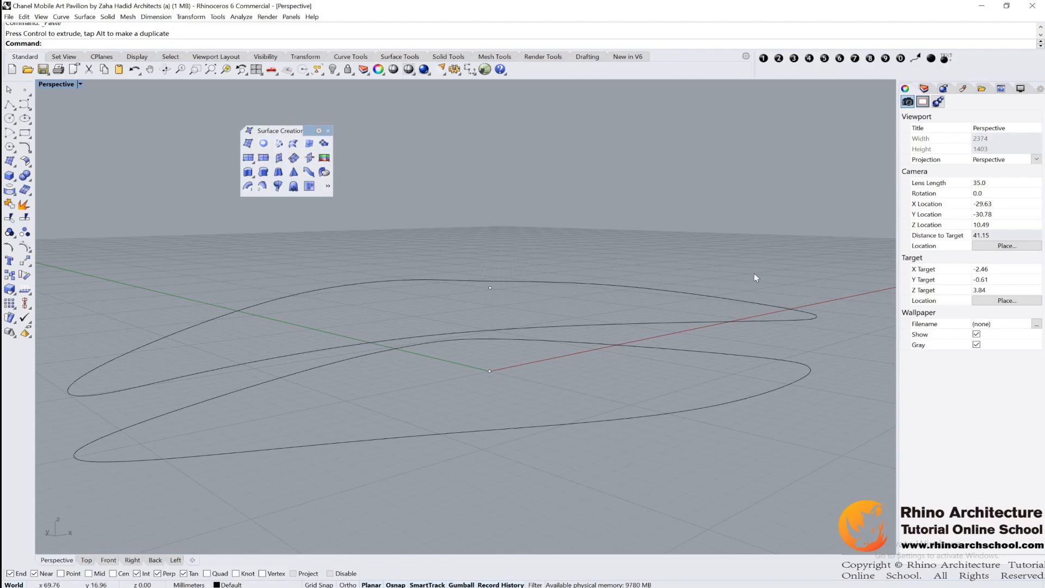
{"action": "right_click_drag", "start_coordinate": [402, 290], "coordinate": [668, 354]}
{"action": "left_click", "coordinate": [293, 144]}
{"action": "left_click", "coordinate": [543, 338]}
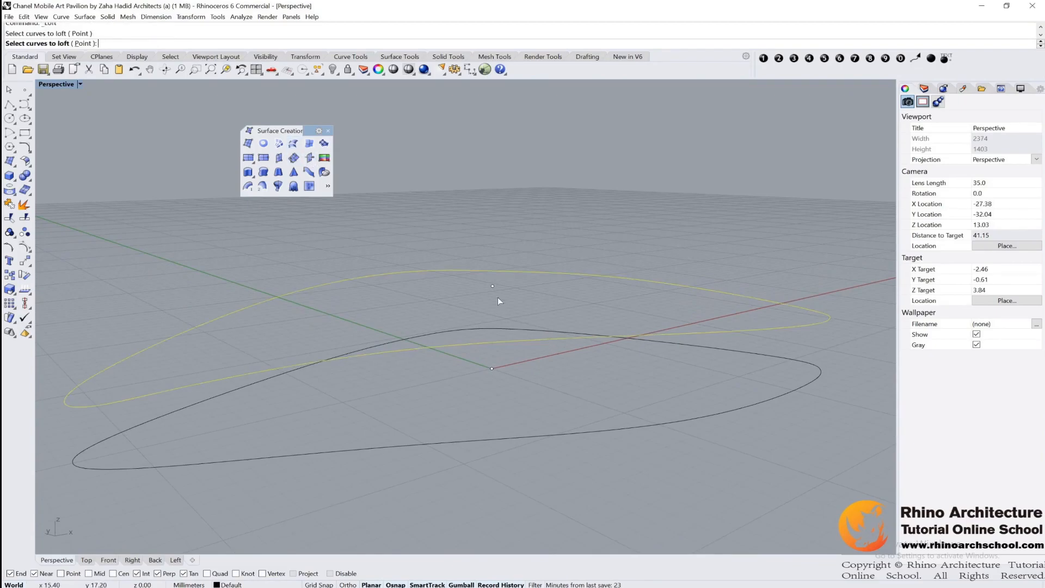
{"action": "scroll", "coordinate": [493, 287], "scroll_direction": "down", "scroll_amount": 3}
{"action": "right_click_drag", "start_coordinate": [508, 280], "coordinate": [520, 302]}
{"action": "key", "text": "Return"}
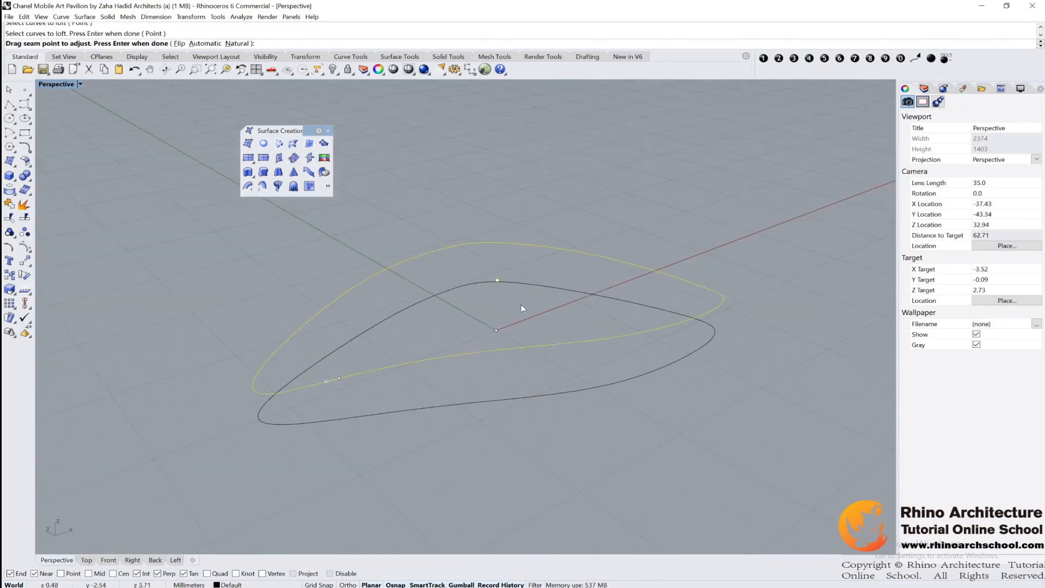
{"action": "key", "text": "Return"}
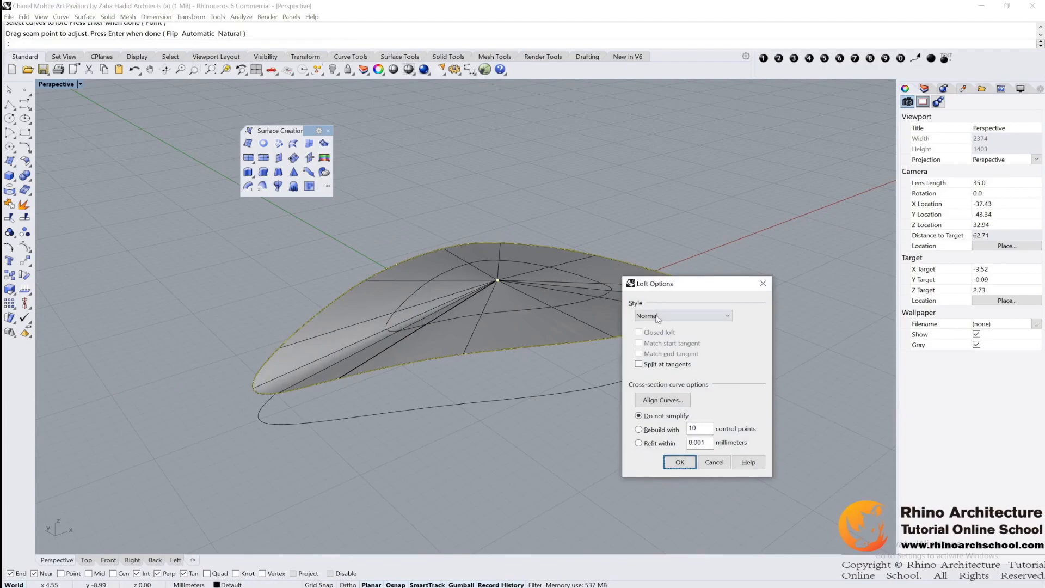
{"action": "left_click", "coordinate": [679, 462]}
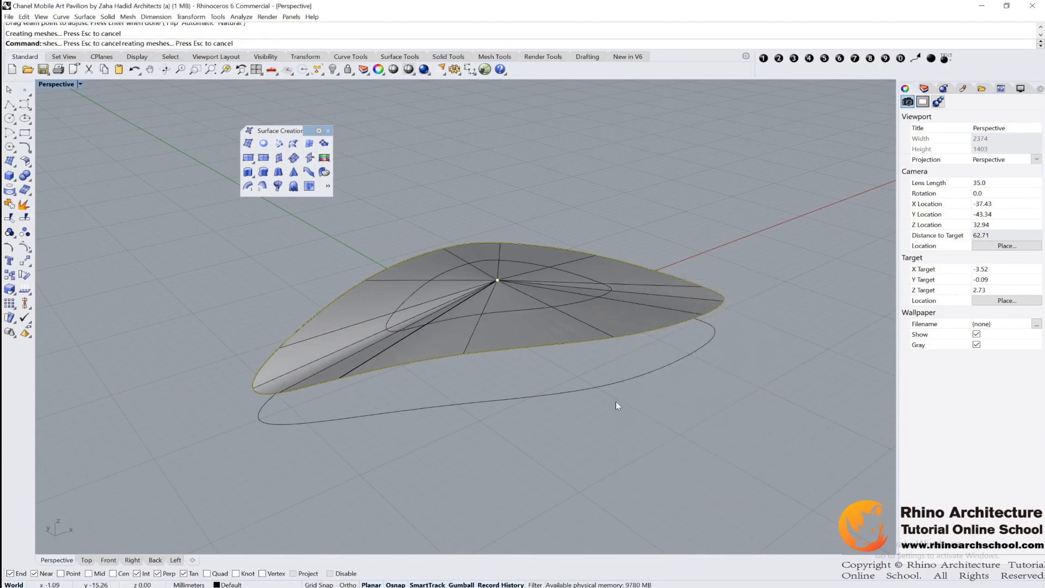
- Select the lofted roof surface and turn on its control points
{"action": "right_click_drag", "start_coordinate": [615, 400], "coordinate": [604, 384]}
{"action": "left_click", "coordinate": [539, 341]}
{"action": "scroll", "coordinate": [538, 335], "scroll_direction": "up", "scroll_amount": 2}
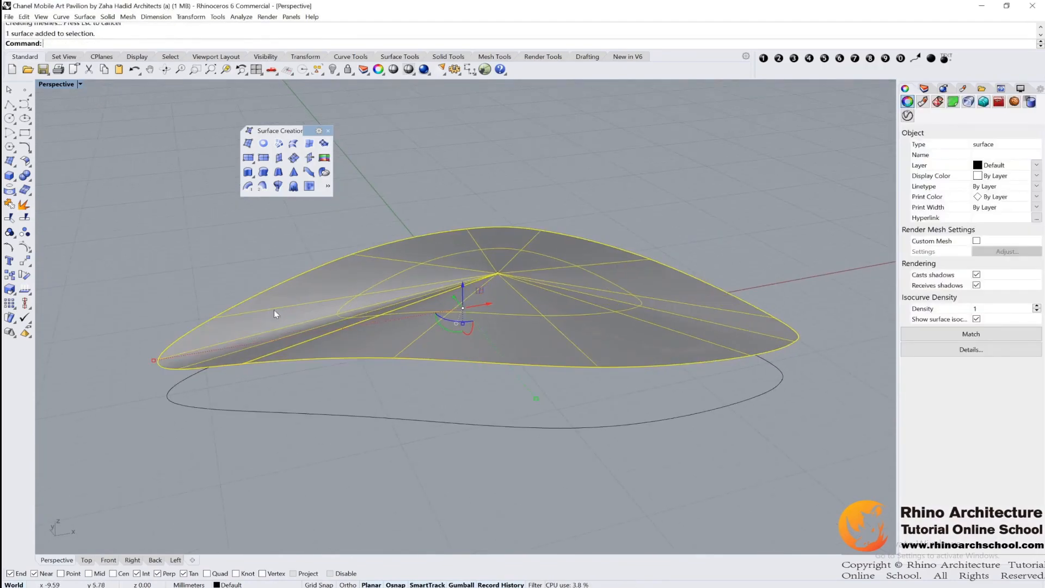
{"action": "right_click_drag", "start_coordinate": [474, 321], "coordinate": [528, 333]}
{"action": "left_click", "coordinate": [721, 387]}
{"action": "right_click_drag", "start_coordinate": [721, 388], "coordinate": [663, 403]}
{"action": "left_click", "coordinate": [488, 276]}
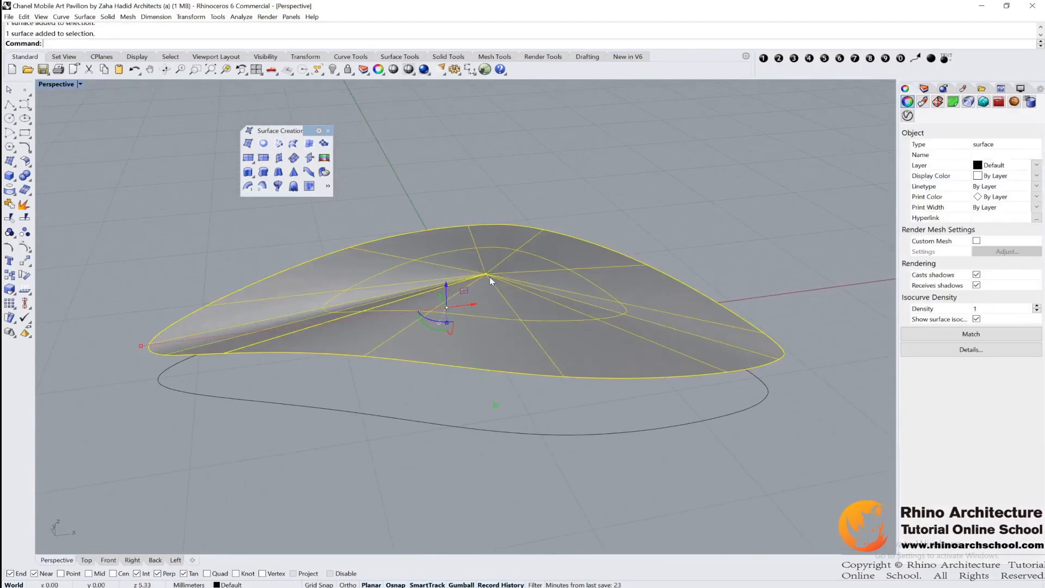
{"action": "left_click", "coordinate": [24, 232]}
{"action": "right_click_drag", "start_coordinate": [490, 349], "coordinate": [546, 356]}
{"action": "scroll", "coordinate": [452, 339], "scroll_direction": "up", "scroll_amount": 2}
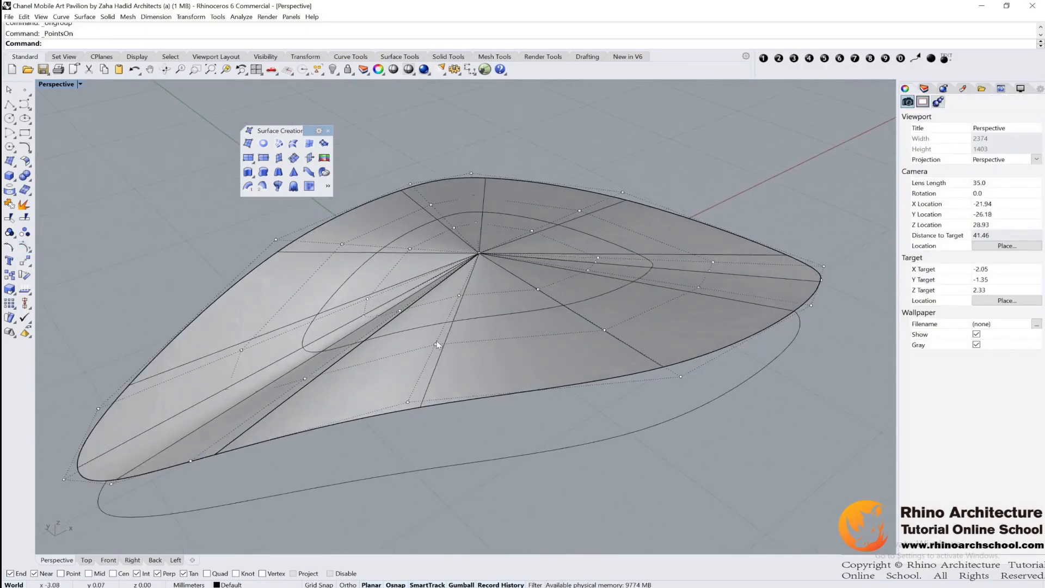
- Select the two interior control points between the roof's apex and its front edge on one row
{"action": "left_click", "coordinate": [437, 344]}
{"action": "left_click", "coordinate": [434, 344]}
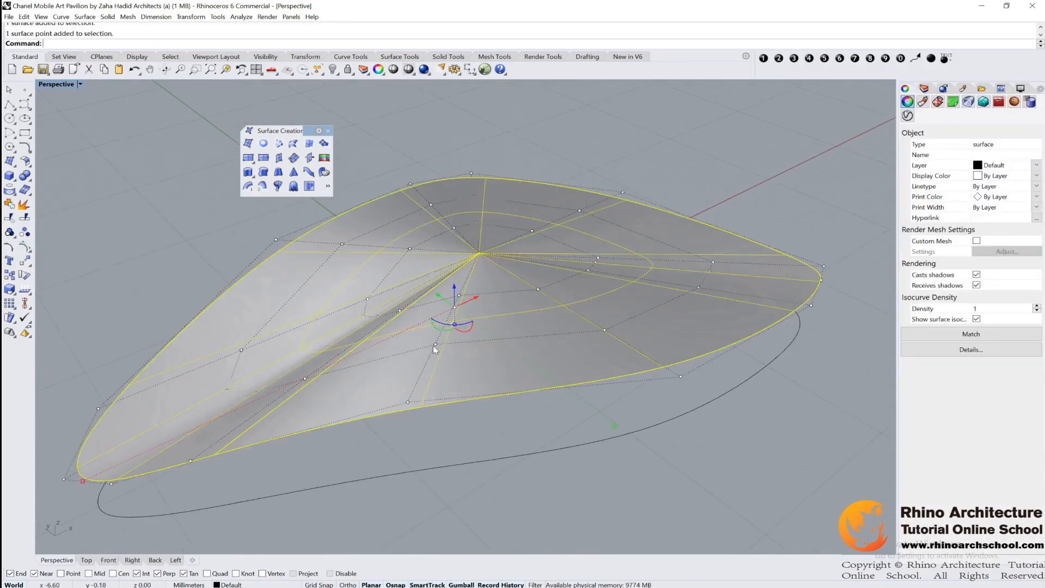
{"action": "left_click", "coordinate": [459, 297], "text": "shift"}
{"action": "right_click_drag", "start_coordinate": [520, 344], "coordinate": [590, 359], "text": "shift"}
{"action": "right_click_drag", "start_coordinate": [591, 360], "coordinate": [552, 337]}
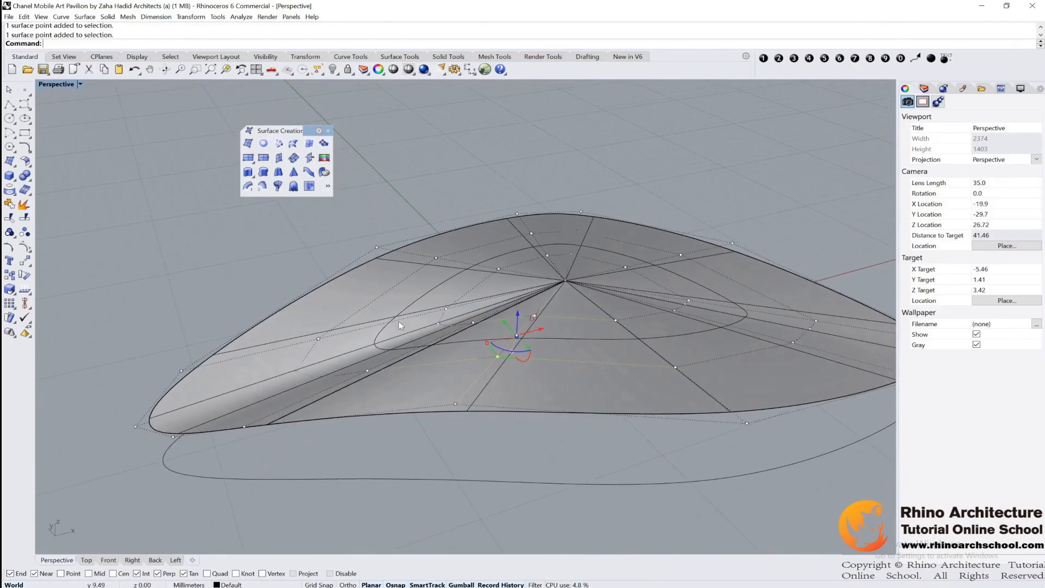
- Extend the selection to all interior control points of those two rings in the V direction
{"action": "left_click", "coordinate": [322, 73]}
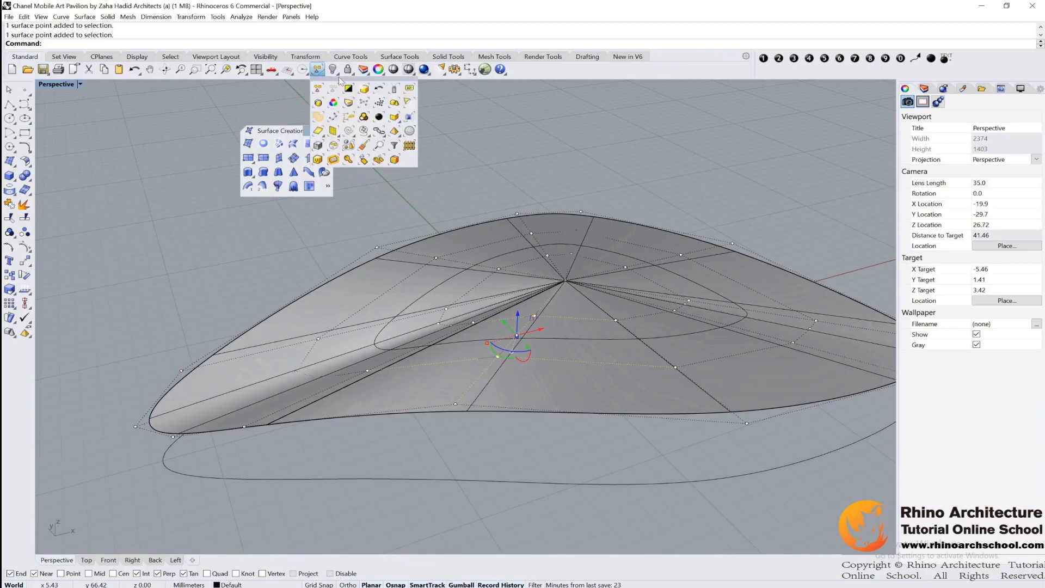
{"action": "left_click_drag", "start_coordinate": [339, 80], "coordinate": [349, 93]}
{"action": "left_click", "coordinate": [421, 167]}
{"action": "left_click_drag", "start_coordinate": [454, 156], "coordinate": [467, 135]}
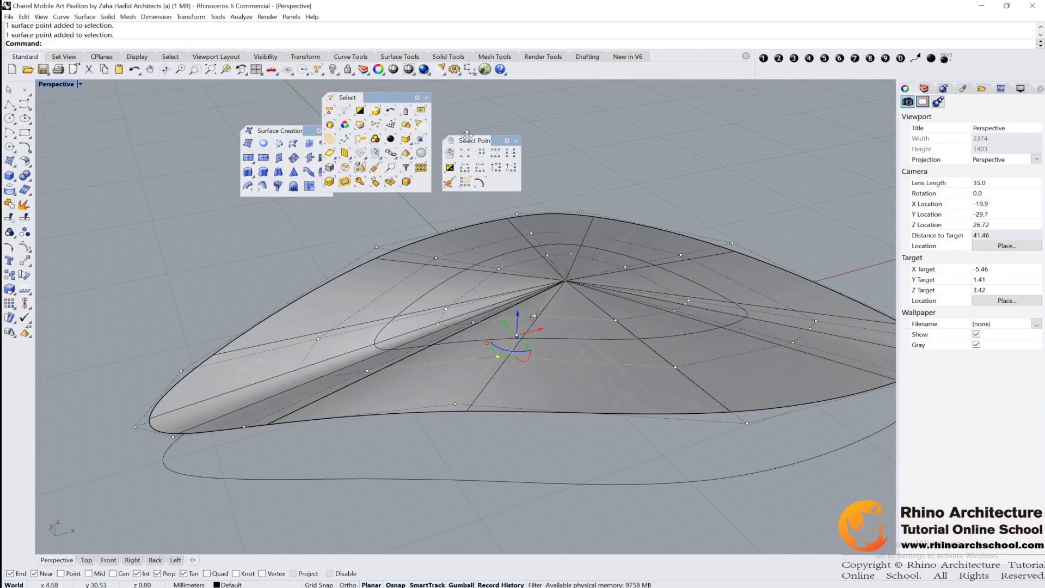
{"action": "left_click", "coordinate": [510, 153]}
{"action": "right_click_drag", "start_coordinate": [588, 294], "coordinate": [664, 300]}
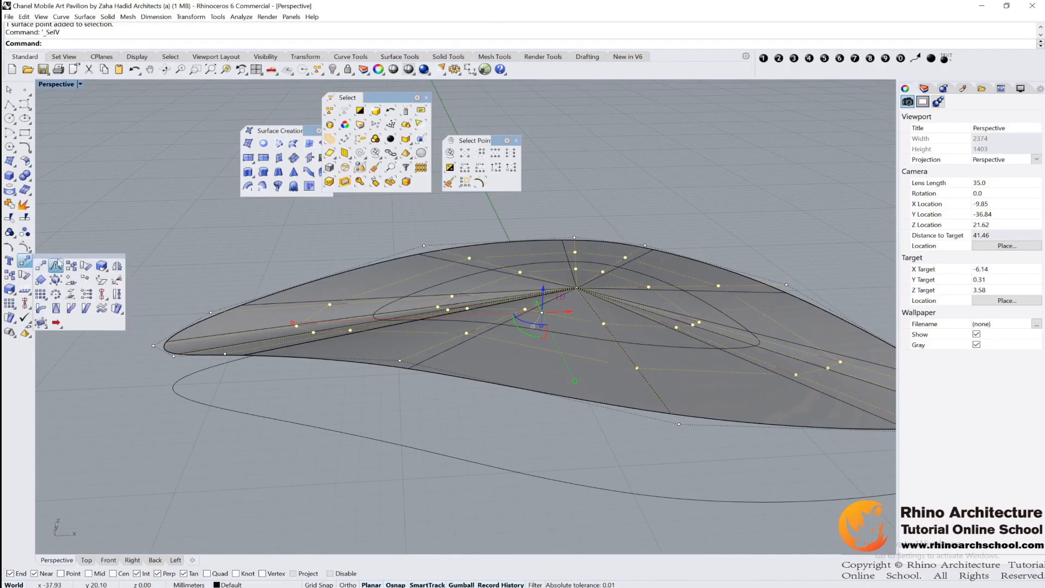
- Set only the Z coordinate of the selected control points to the apex height, aligned to World, and clear the selection
{"action": "left_click", "coordinate": [29, 264]}
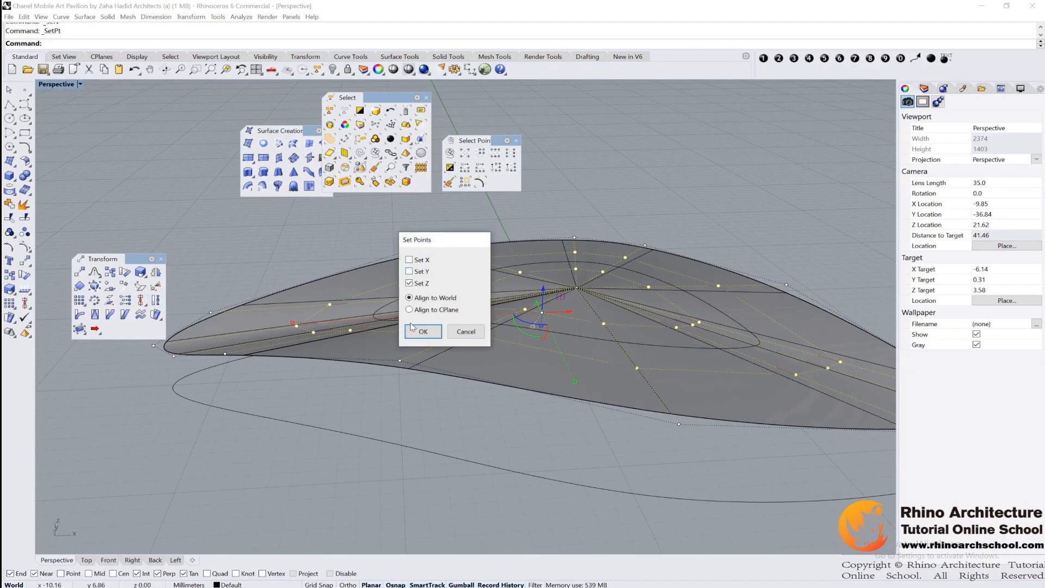
{"action": "left_click", "coordinate": [423, 331]}
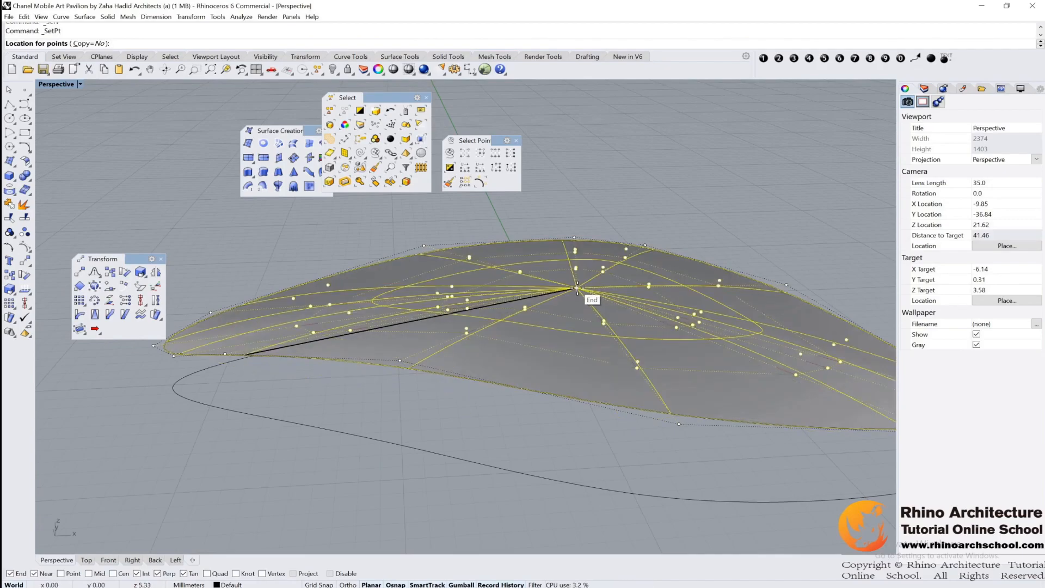
{"action": "left_click", "coordinate": [577, 288]}
{"action": "left_click", "coordinate": [541, 336]}
{"action": "right_click_drag", "start_coordinate": [543, 333], "coordinate": [516, 338]}
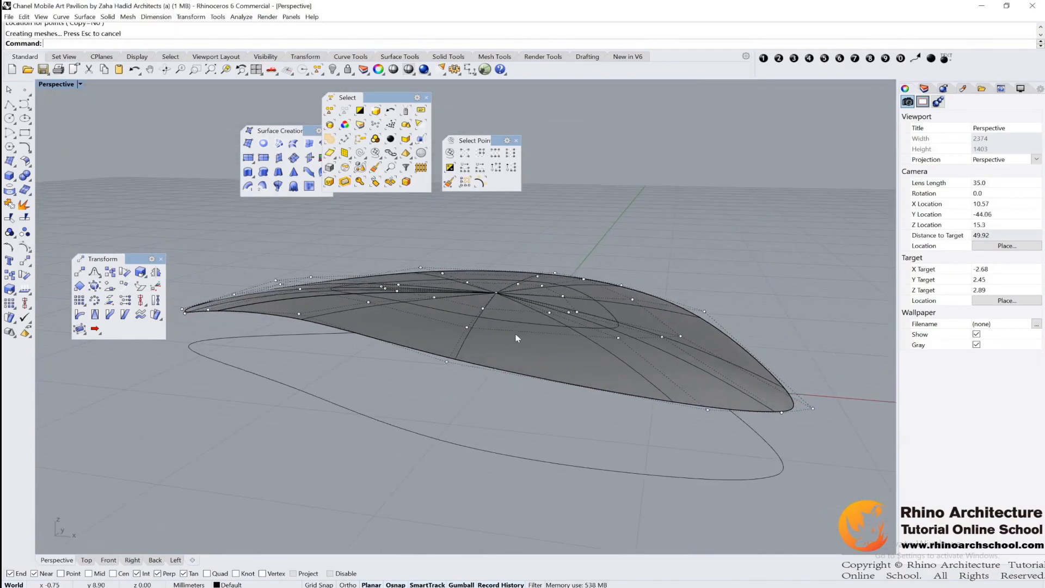
{"action": "left_click", "coordinate": [520, 343]}
{"action": "key", "text": "Escape"}
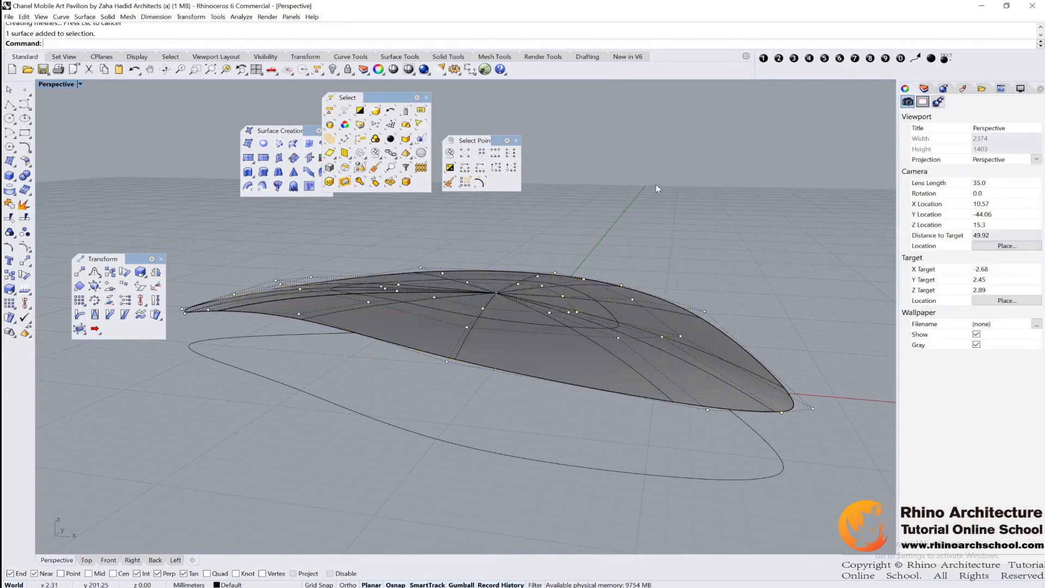
{"action": "right_click_drag", "start_coordinate": [480, 287], "coordinate": [480, 325]}
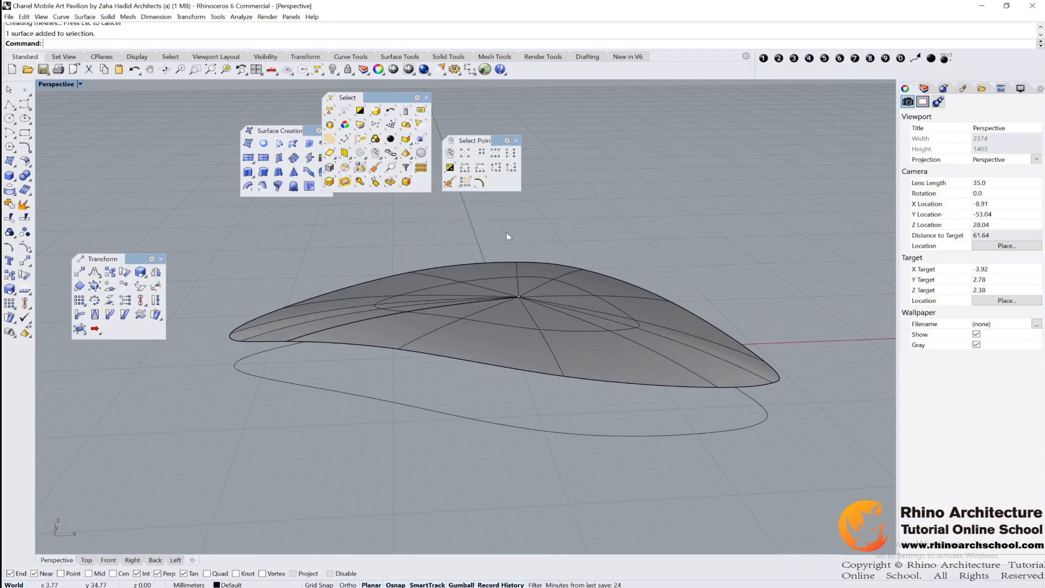
{"action": "left_click_drag", "start_coordinate": [546, 396], "coordinate": [545, 397]}
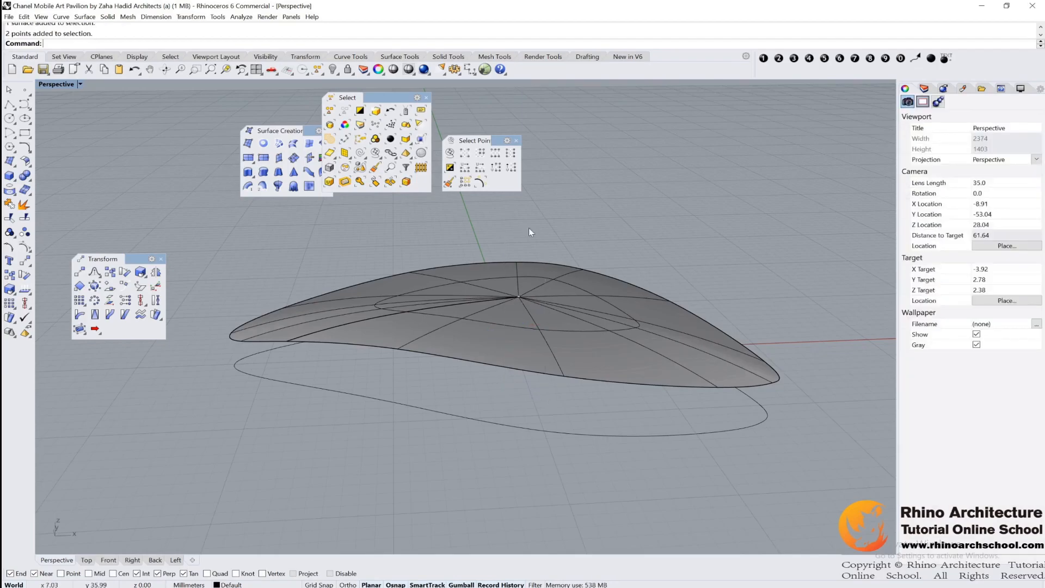
{"action": "left_click", "coordinate": [518, 296]}
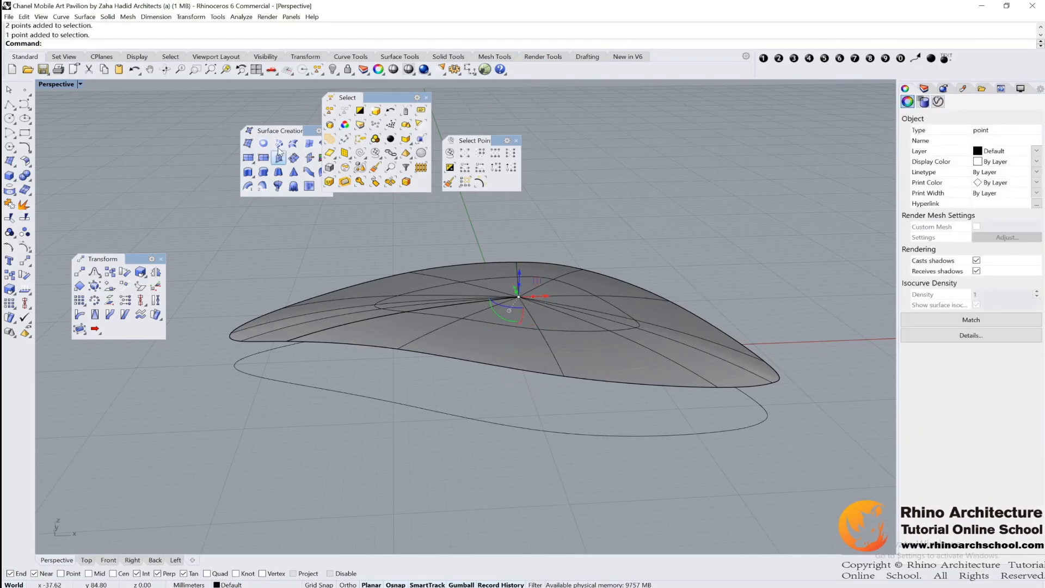
- Place text dots numbered 1 to 4 beside the Surface Creation, main, Select Points and Transform toolbars in that order
{"action": "left_click", "coordinate": [764, 57]}
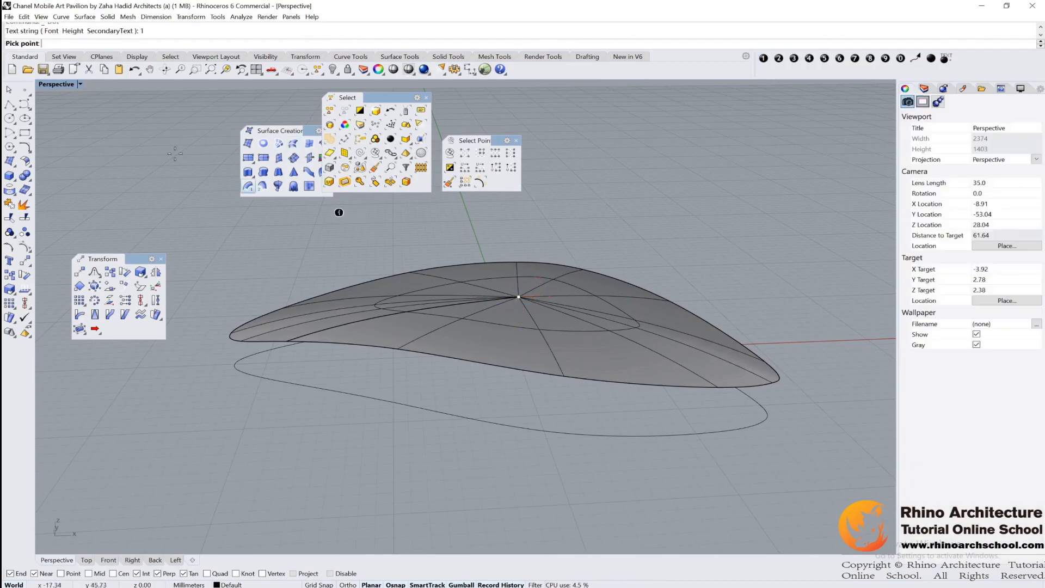
{"action": "left_click", "coordinate": [301, 120]}
{"action": "left_click", "coordinate": [464, 308]}
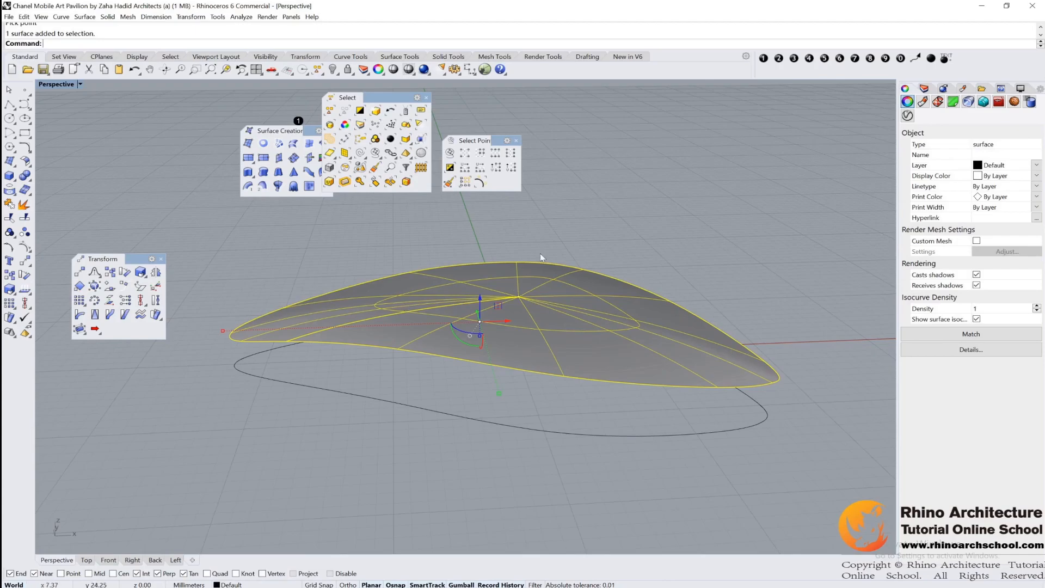
{"action": "left_click", "coordinate": [778, 58]}
{"action": "left_click", "coordinate": [43, 245]}
{"action": "key", "text": "Escape"}
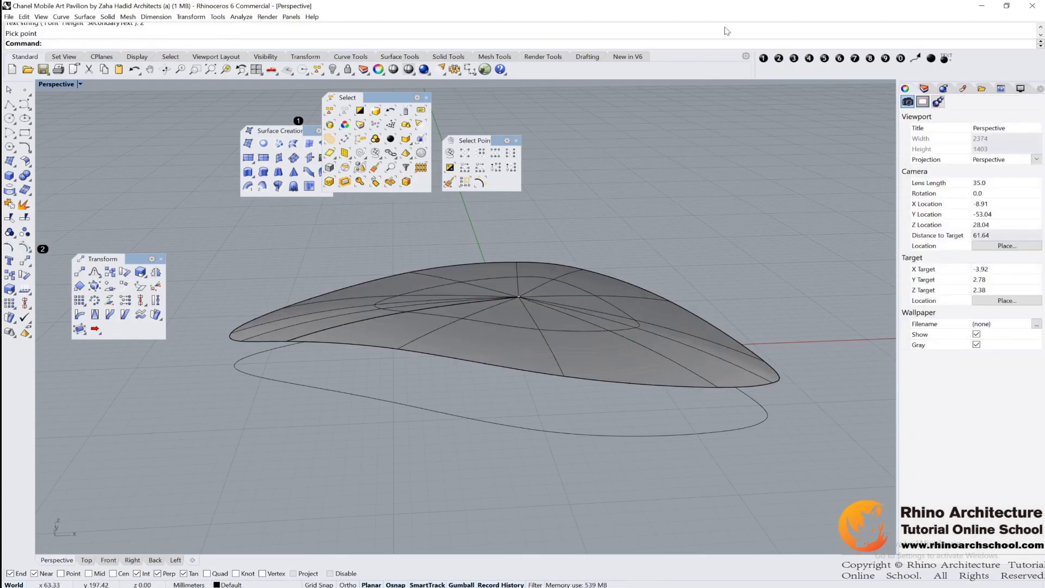
{"action": "left_click", "coordinate": [796, 60]}
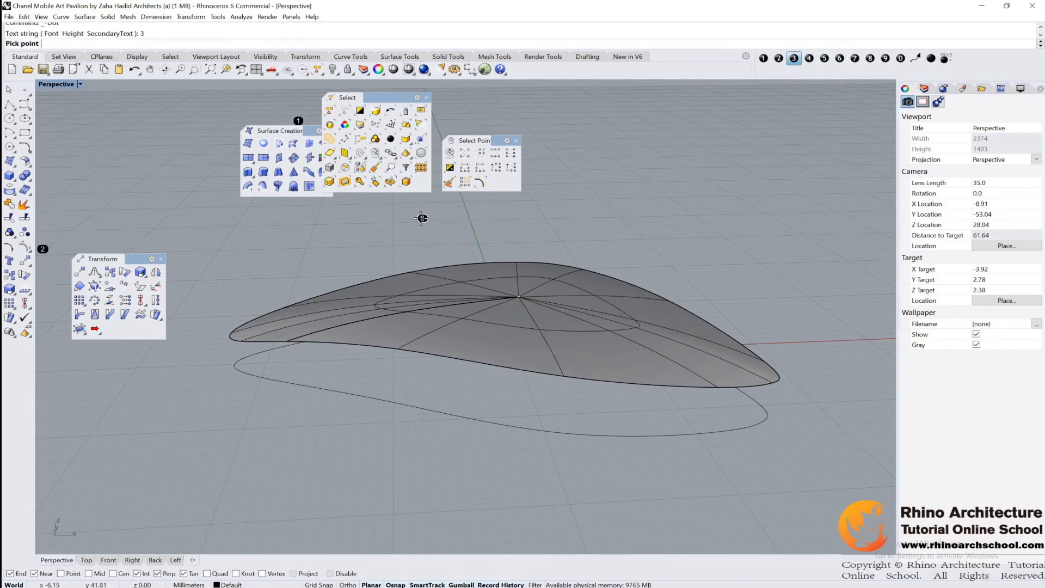
{"action": "left_click", "coordinate": [531, 152]}
{"action": "left_click", "coordinate": [809, 58]}
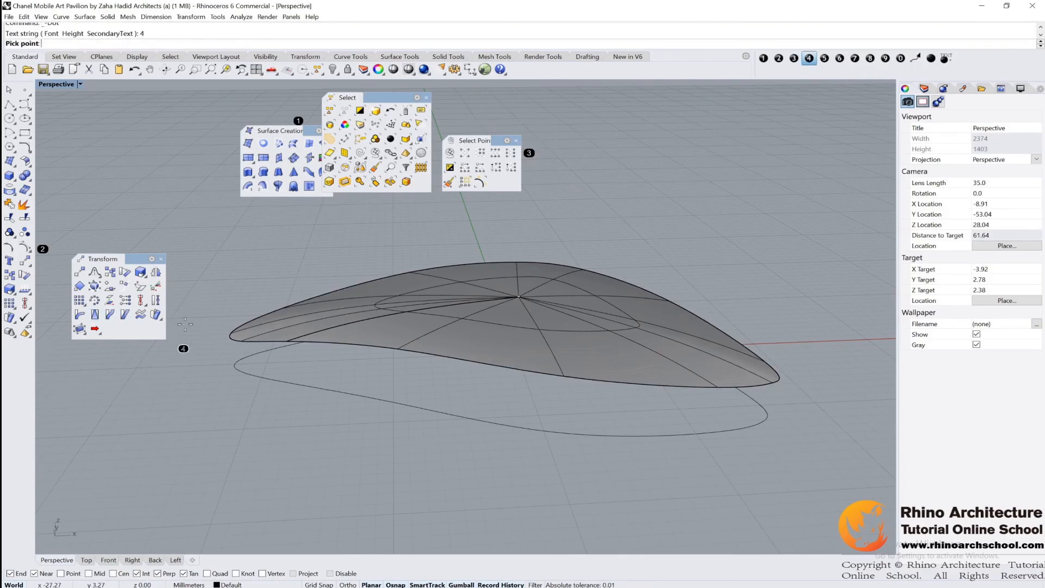
{"action": "left_click", "coordinate": [175, 301]}
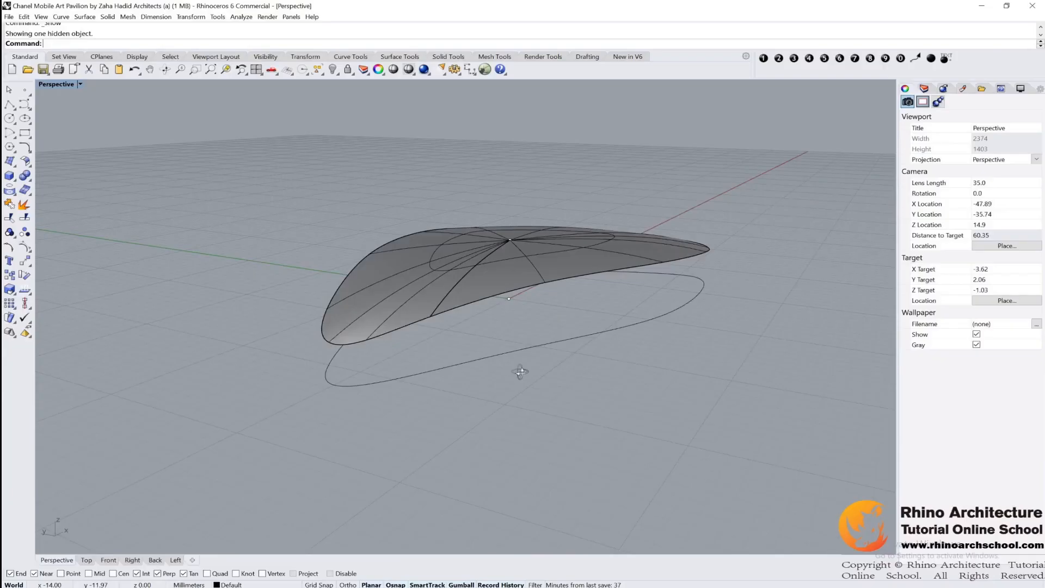
- Delete the flat outline curve on the ground beneath the roof
{"action": "right_click_drag", "start_coordinate": [518, 368], "coordinate": [531, 326]}
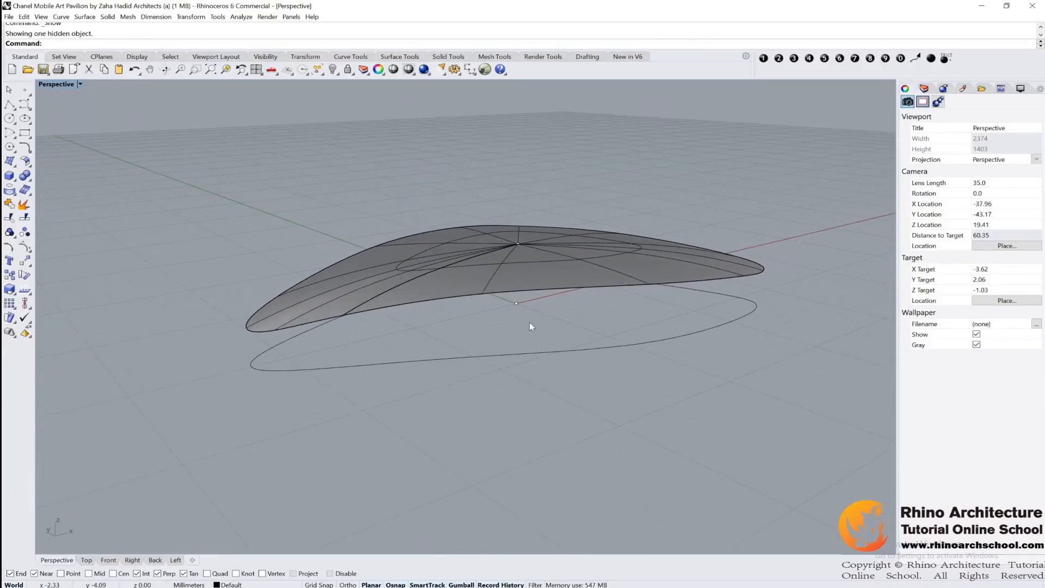
{"action": "left_click_drag", "start_coordinate": [532, 390], "coordinate": [521, 394]}
{"action": "key", "text": "Delete"}
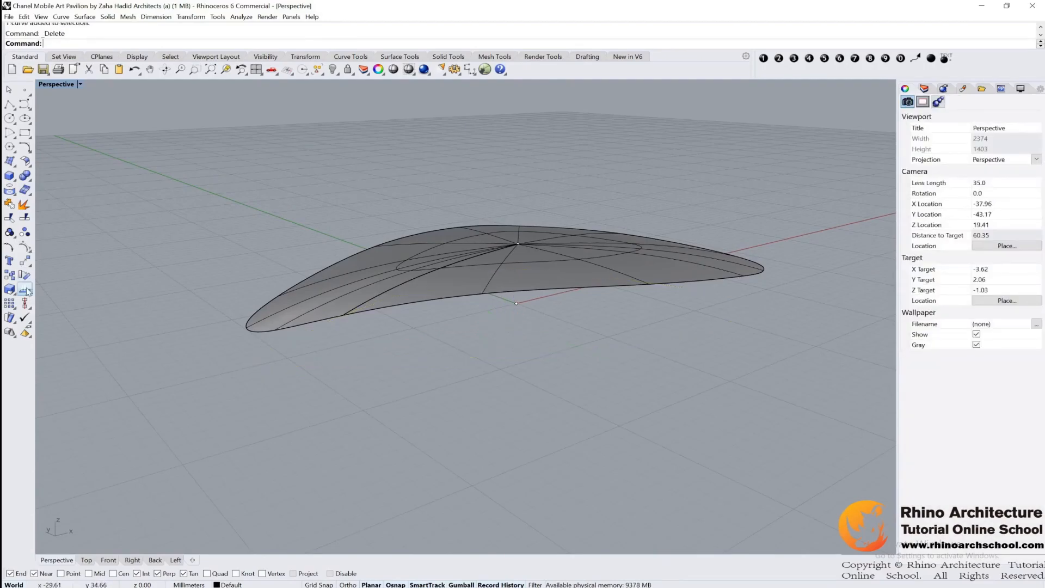
- Set only the Z coordinate of the roof's edge curve to ground level, aligned to World and without copying
{"action": "left_click", "coordinate": [26, 262]}
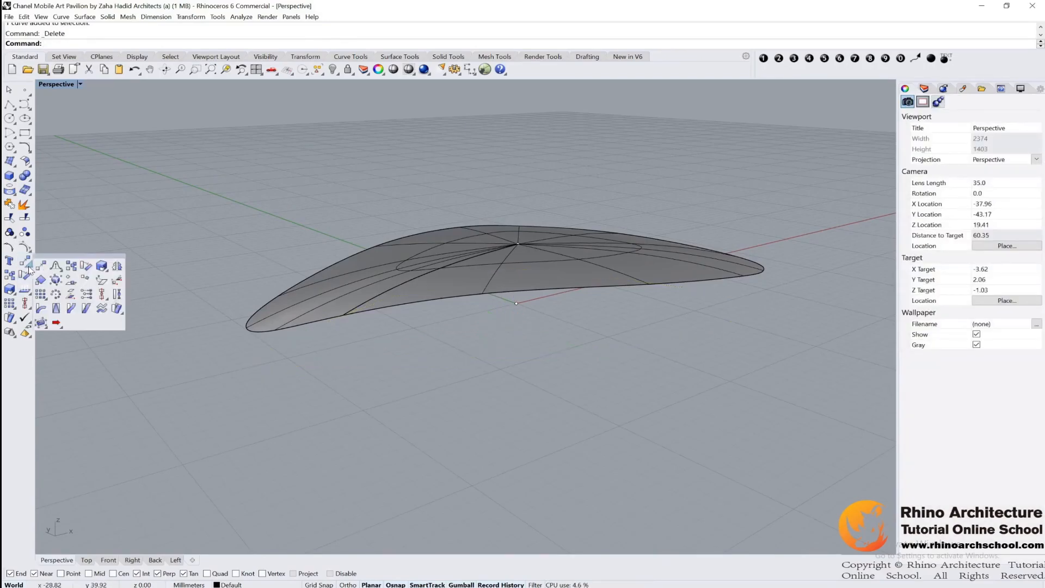
{"action": "left_click", "coordinate": [87, 295]}
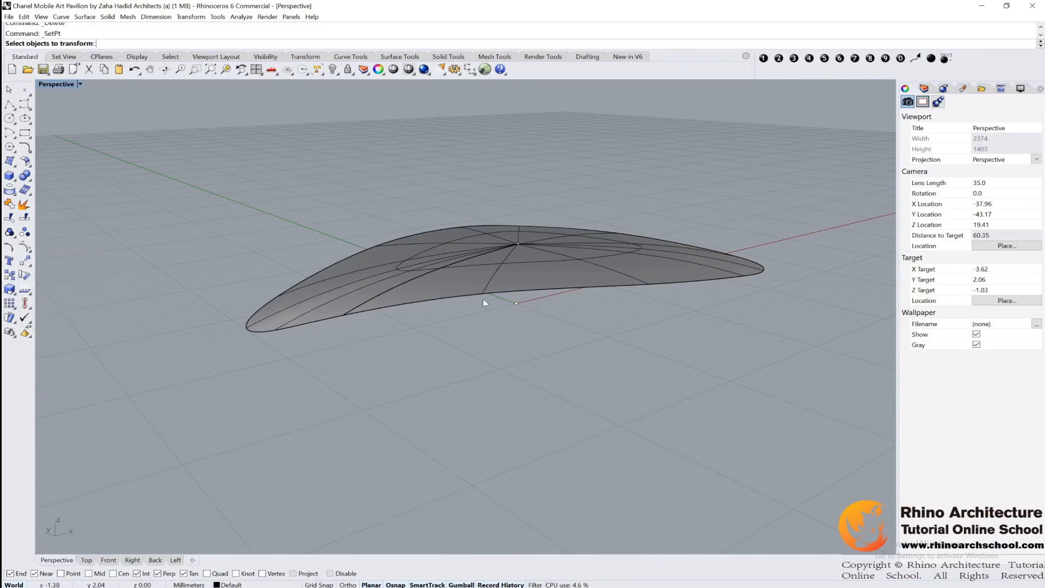
{"action": "left_click", "coordinate": [472, 295]}
{"action": "left_click", "coordinate": [481, 342]}
{"action": "key", "text": "Return"}
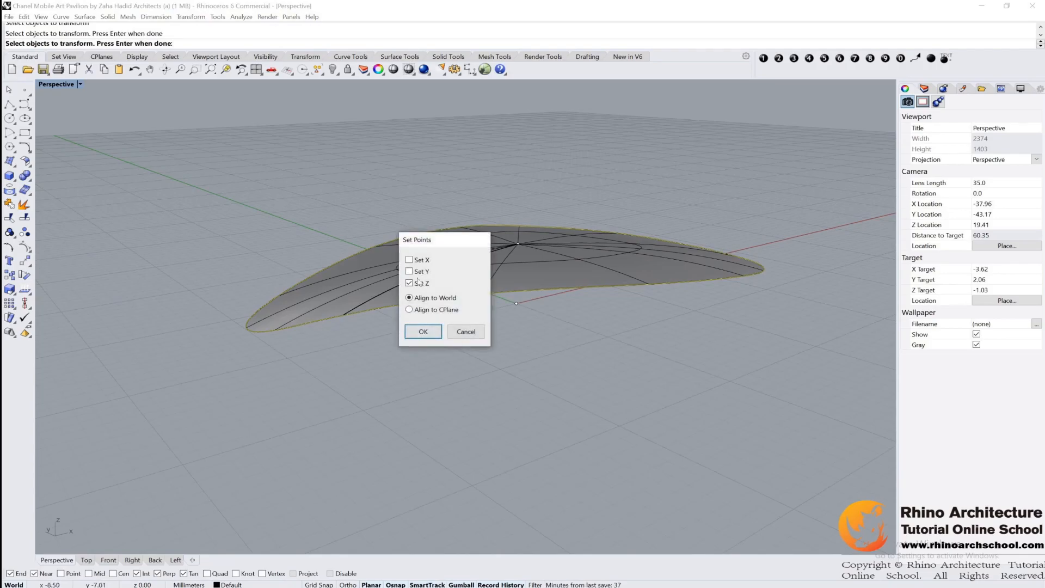
{"action": "left_click", "coordinate": [423, 333]}
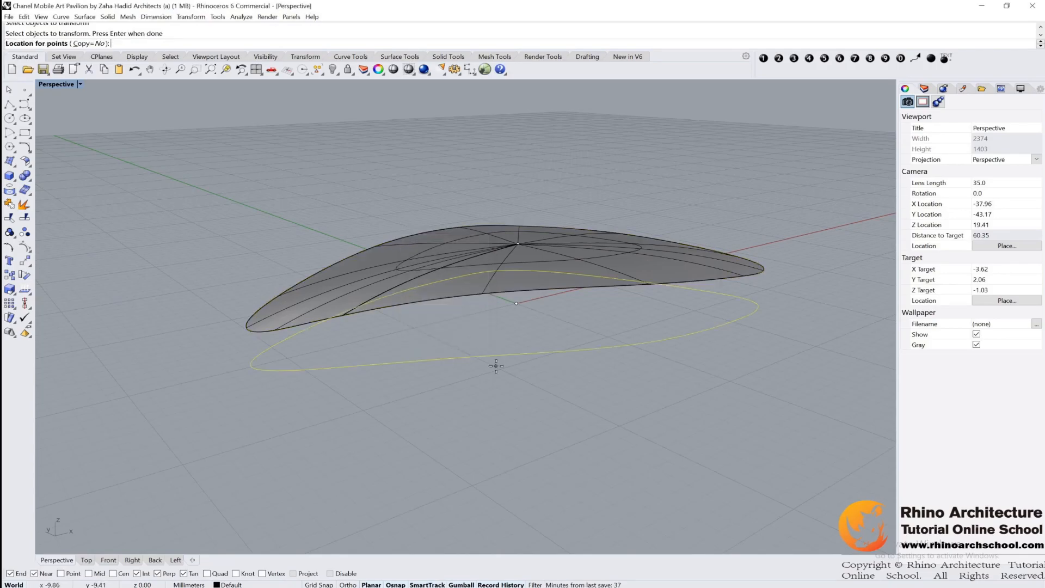
{"action": "left_click", "coordinate": [475, 370]}
{"action": "right_click_drag", "start_coordinate": [475, 370], "coordinate": [346, 283]}
{"action": "left_click", "coordinate": [504, 351]}
- Draw a single-segment vertical polyline from the roof's edge, at the plan's diagonal rib near its rounded end, down to the ground outline
{"action": "double_click", "coordinate": [57, 85]}
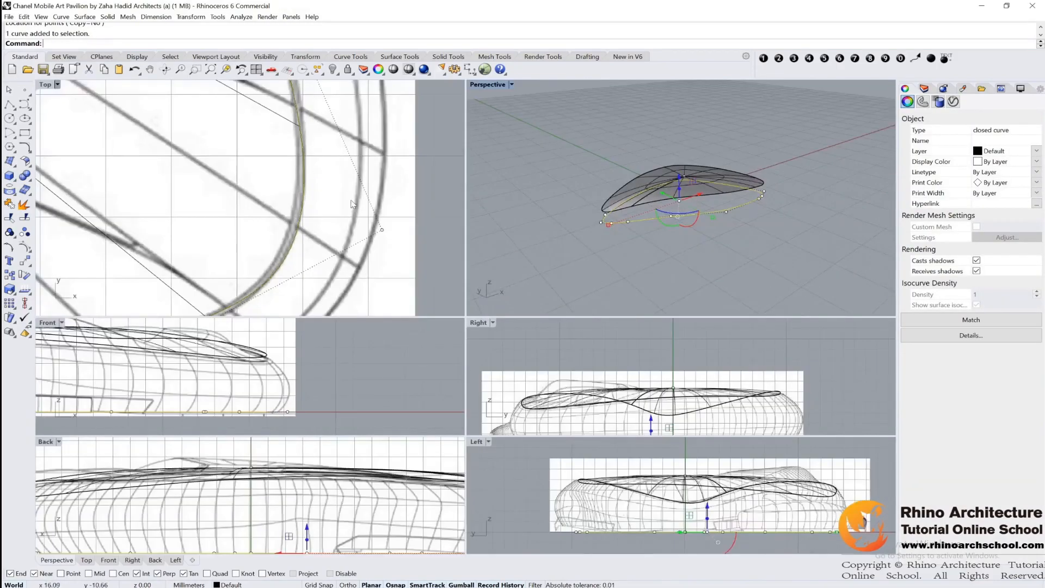
{"action": "right_click_drag", "start_coordinate": [663, 215], "coordinate": [488, 210]}
{"action": "left_click", "coordinate": [488, 210]}
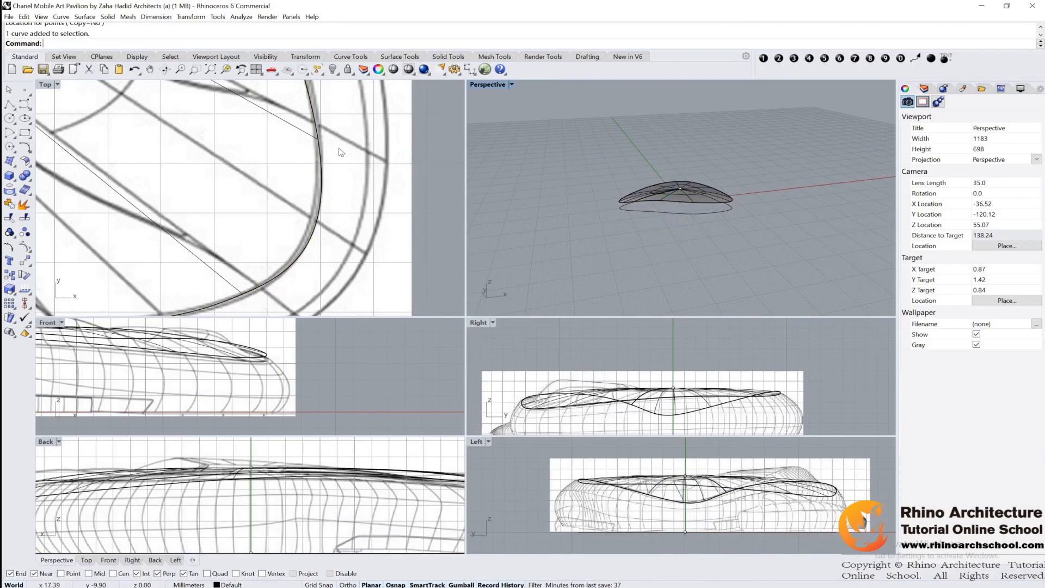
{"action": "left_click", "coordinate": [10, 104]}
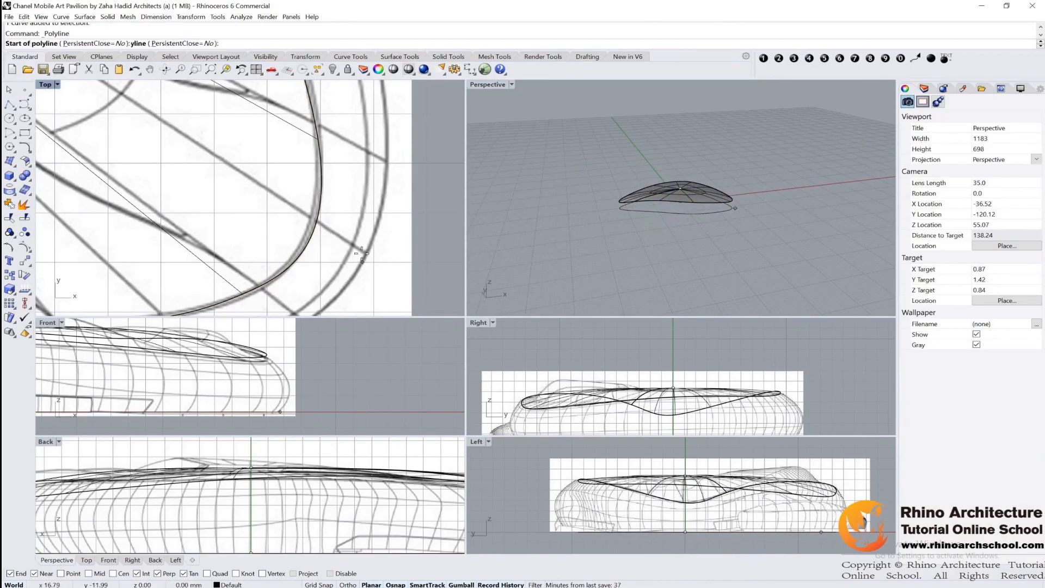
{"action": "left_click", "coordinate": [318, 222]}
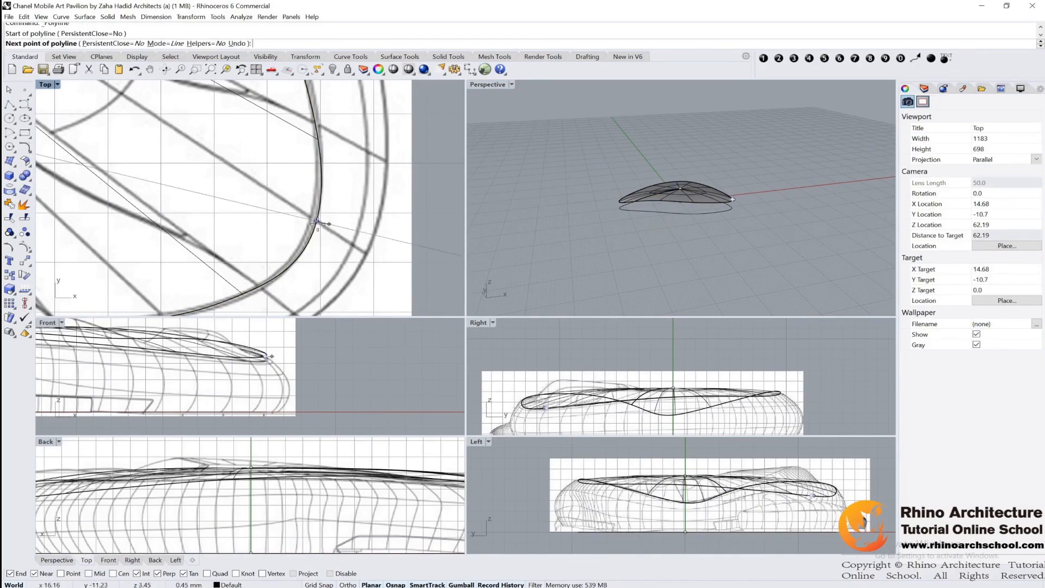
{"action": "scroll", "coordinate": [735, 198], "scroll_direction": "up", "scroll_amount": 8}
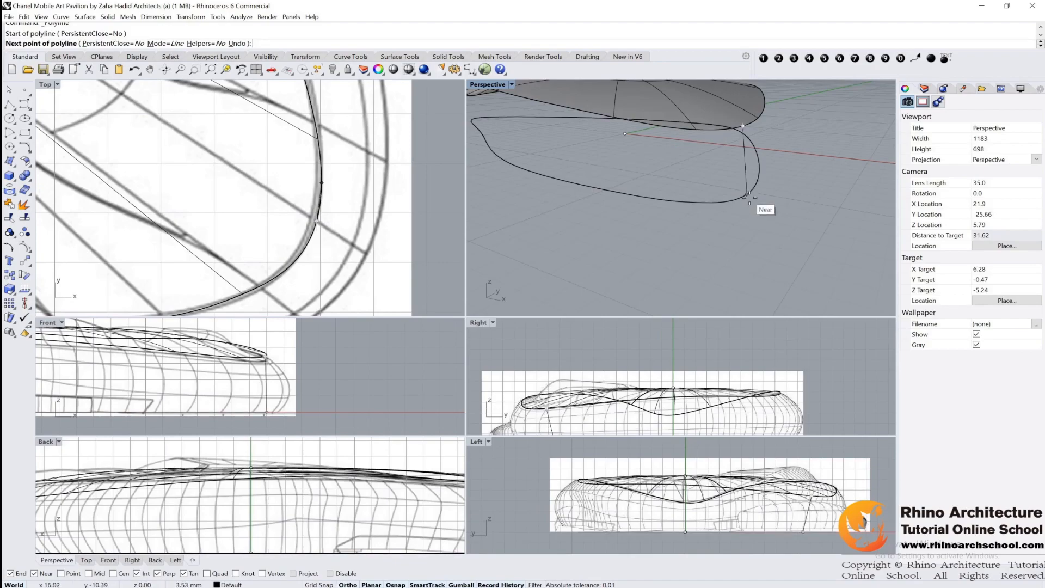
{"action": "right_click_drag", "start_coordinate": [749, 201], "coordinate": [716, 197]}
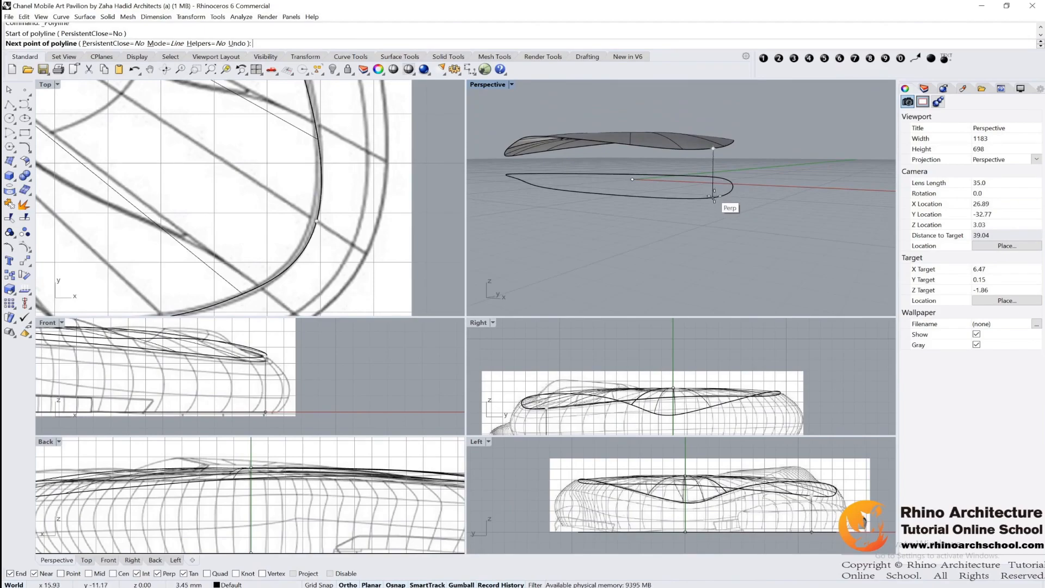
{"action": "left_click", "coordinate": [714, 196]}
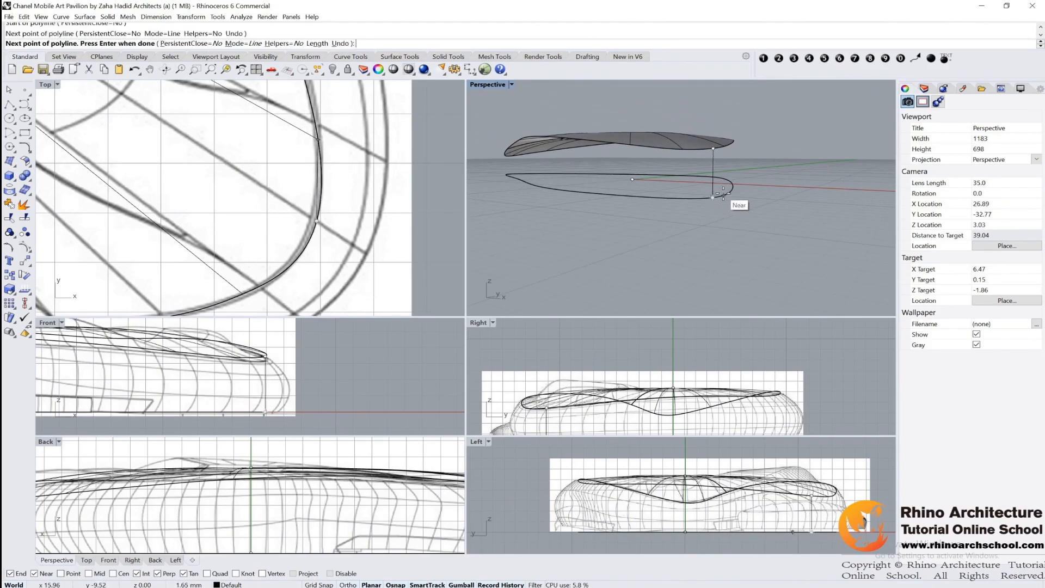
{"action": "key", "text": "Return"}
- Rebuild the vertical line with a point count of 4 and degree 3, deleting the input
{"action": "right_click_drag", "start_coordinate": [725, 197], "coordinate": [728, 205]}
{"action": "left_click", "coordinate": [624, 206]}
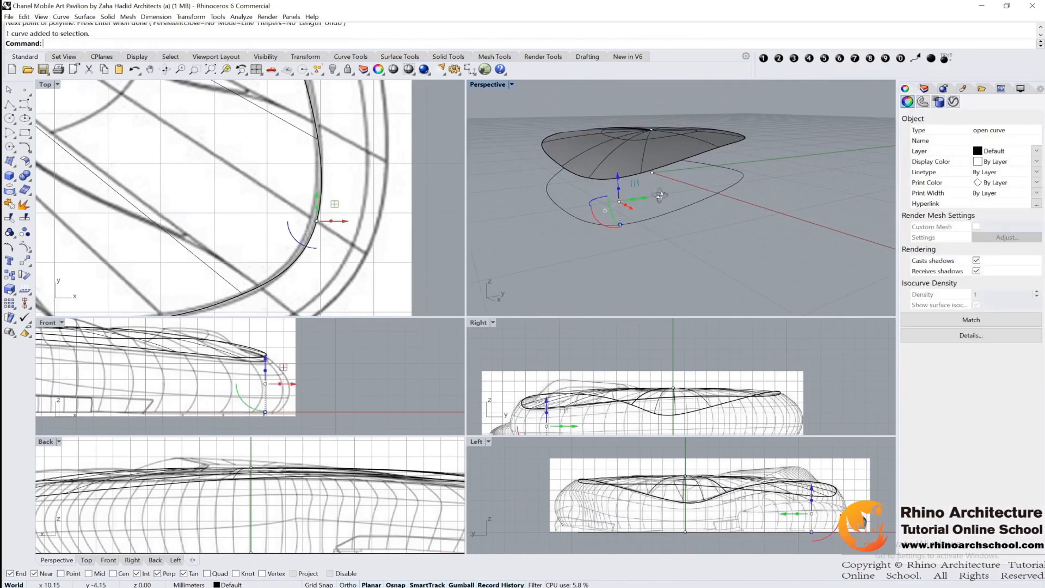
{"action": "right_click_drag", "start_coordinate": [624, 208], "coordinate": [602, 219]}
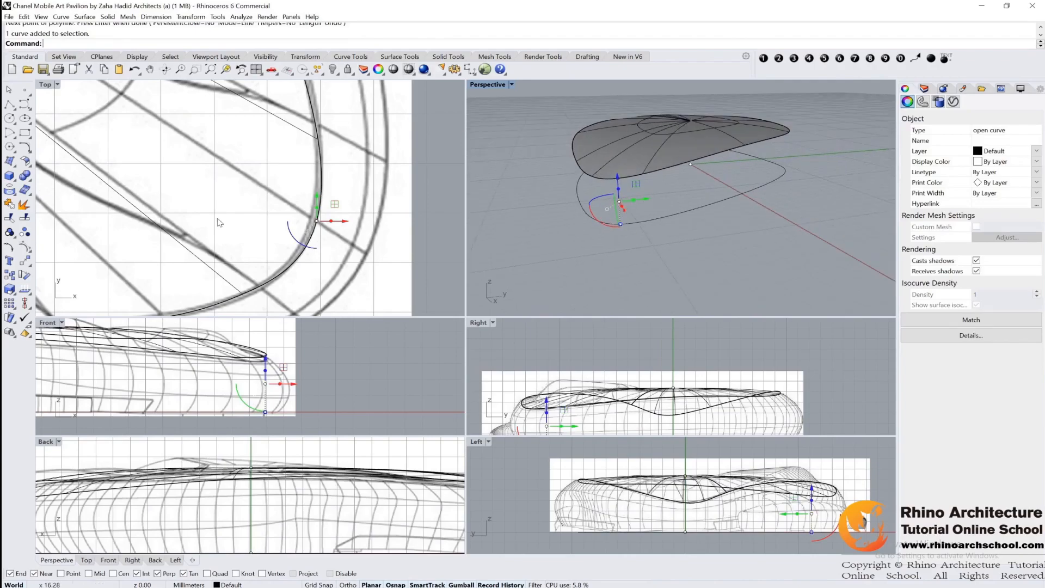
{"action": "left_click", "coordinate": [28, 150]}
{"action": "left_click", "coordinate": [162, 167]}
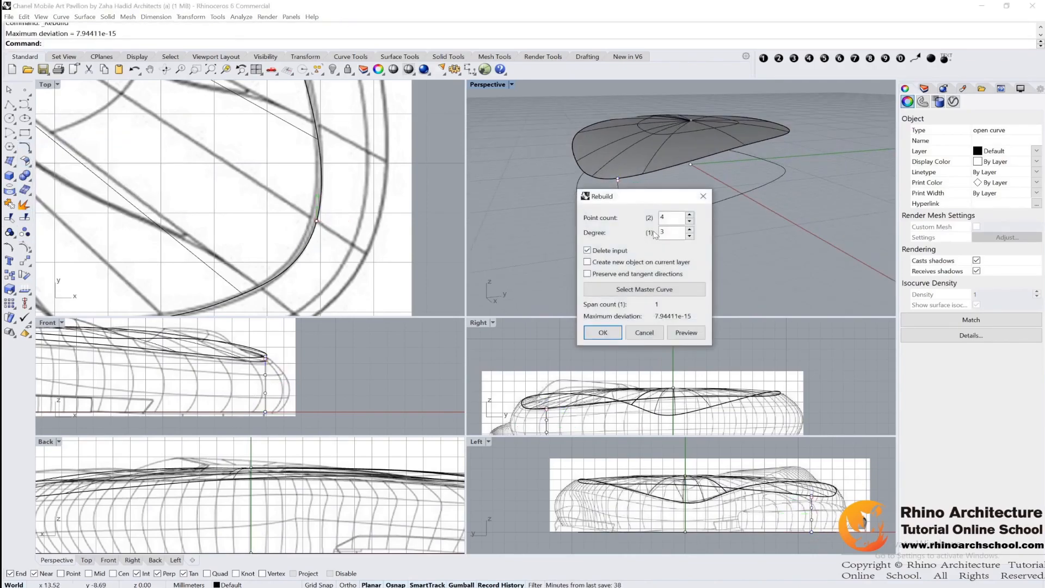
{"action": "left_click", "coordinate": [603, 332]}
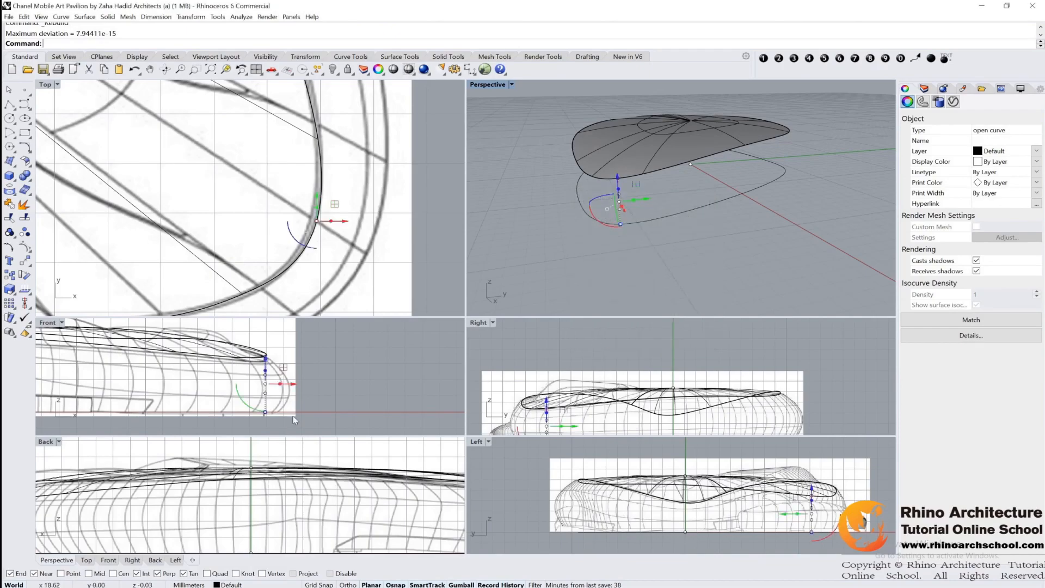
- Move the profile curve's two interior control points outward in the Front view so it bulges along the reference elevation's outer edge
{"action": "double_click", "coordinate": [46, 322]}
{"action": "left_click_drag", "start_coordinate": [357, 276], "coordinate": [590, 414]}
{"action": "left_click_drag", "start_coordinate": [556, 347], "coordinate": [681, 357]}
{"action": "left_click_drag", "start_coordinate": [524, 343], "coordinate": [696, 423]}
{"action": "left_click_drag", "start_coordinate": [657, 366], "coordinate": [674, 431]}
{"action": "scroll", "coordinate": [637, 416], "scroll_direction": "up", "scroll_amount": 2}
{"action": "left_click", "coordinate": [676, 257]}
{"action": "left_click_drag", "start_coordinate": [672, 311], "coordinate": [579, 277]}
{"action": "left_click_drag", "start_coordinate": [634, 239], "coordinate": [689, 299]}
{"action": "left_click", "coordinate": [586, 281]}
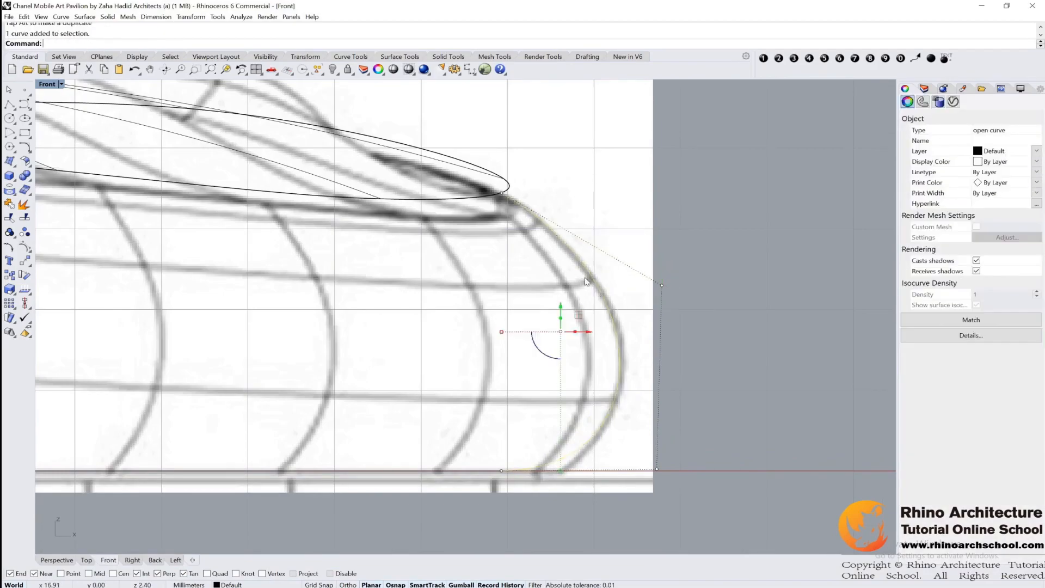
- Rotate the profile curve in the Top view about its roof-edge end to align with the reference plan's diagonal rib
{"action": "double_click", "coordinate": [45, 84]}
{"action": "double_click", "coordinate": [44, 83]}
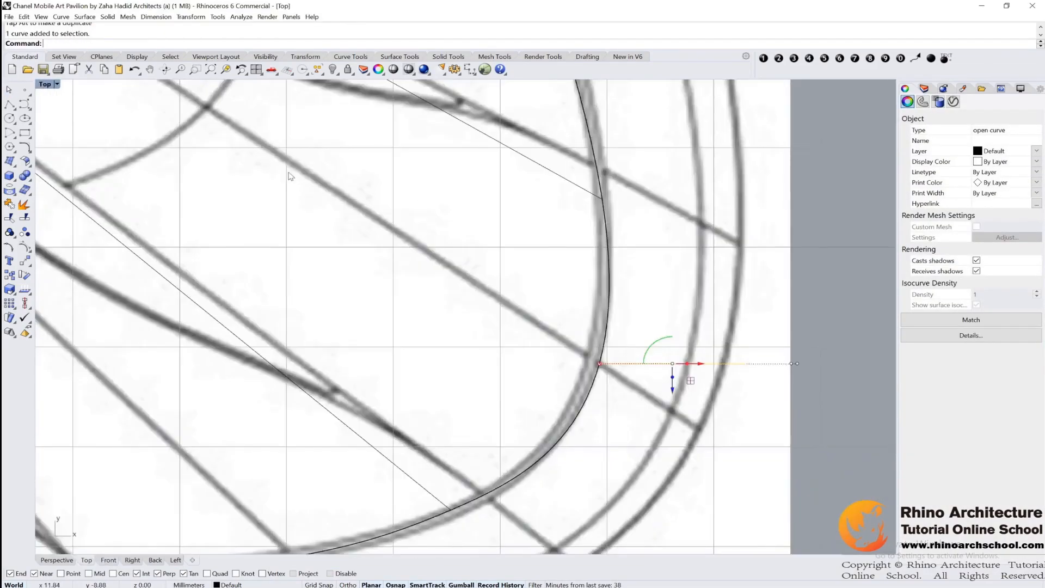
{"action": "scroll", "coordinate": [421, 199], "scroll_direction": "down", "scroll_amount": 6}
{"action": "scroll", "coordinate": [421, 198], "scroll_direction": "down", "scroll_amount": 4}
{"action": "right_click_drag", "start_coordinate": [421, 198], "coordinate": [456, 226]}
{"action": "scroll", "coordinate": [534, 279], "scroll_direction": "up", "scroll_amount": 8}
{"action": "right_click_drag", "start_coordinate": [530, 271], "coordinate": [494, 330]}
{"action": "left_click_drag", "start_coordinate": [545, 271], "coordinate": [478, 330]}
{"action": "type", "text": "Rotate"}
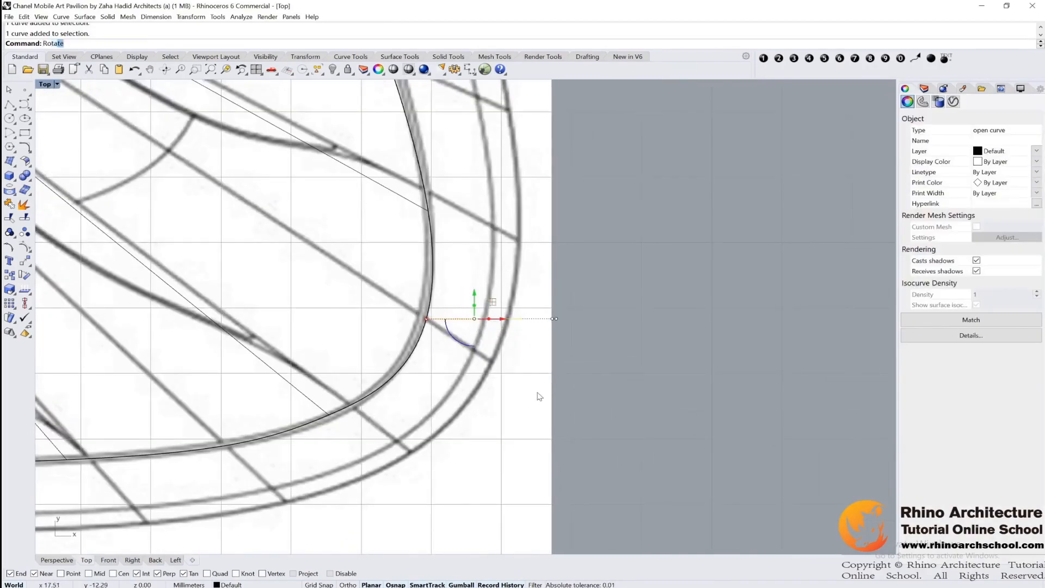
{"action": "key", "text": "Return"}
{"action": "left_click", "coordinate": [427, 319]}
{"action": "left_click", "coordinate": [522, 318]}
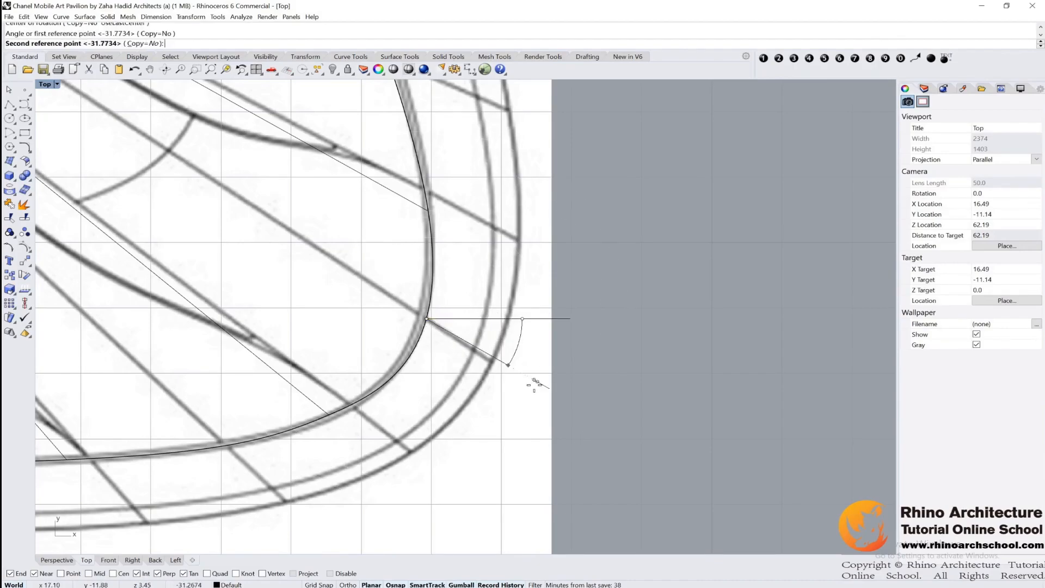
{"action": "left_click", "coordinate": [562, 404]}
{"action": "left_click_drag", "start_coordinate": [567, 297], "coordinate": [509, 390]}
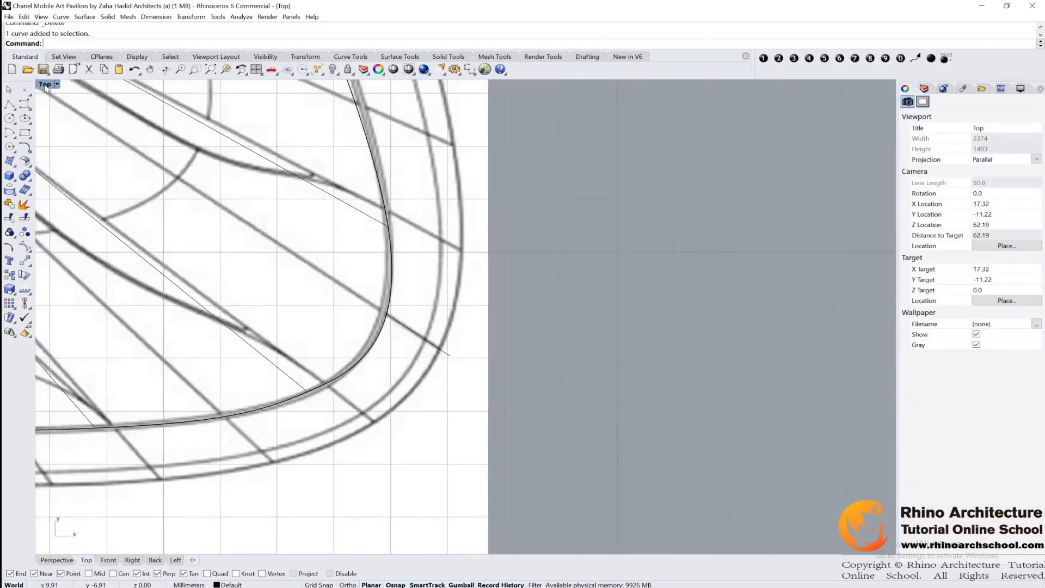
- Rail-revolve the bulging profile curve along the flattened ground outline, with the axis running from the origin point up to the roof's apex
{"action": "double_click", "coordinate": [45, 85]}
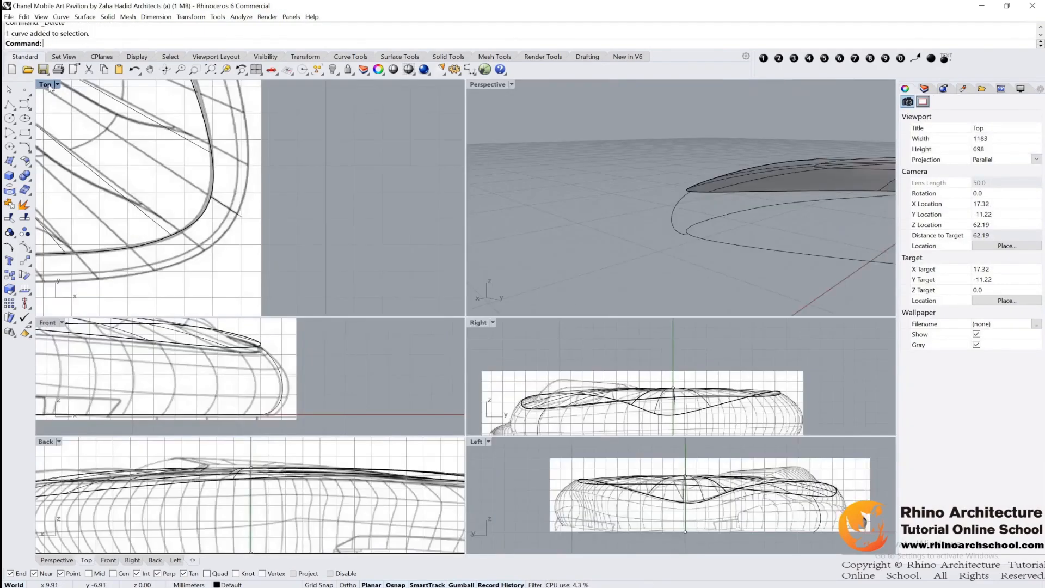
{"action": "right_click_drag", "start_coordinate": [690, 255], "coordinate": [580, 214]}
{"action": "scroll", "coordinate": [754, 224], "scroll_direction": "down", "scroll_amount": 3}
{"action": "double_click", "coordinate": [484, 85]}
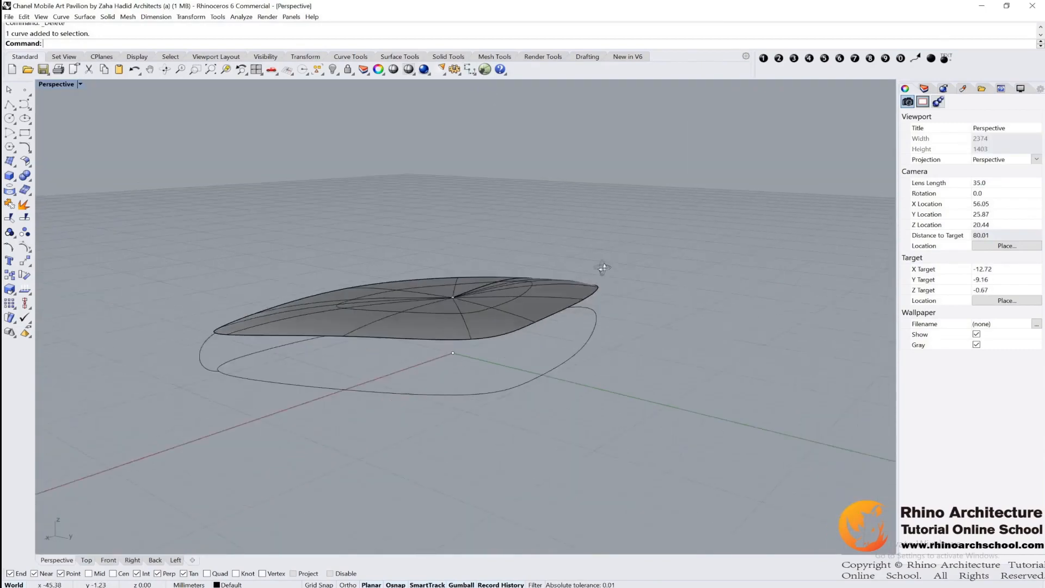
{"action": "left_click", "coordinate": [12, 167]}
{"action": "left_click_drag", "start_coordinate": [28, 156], "coordinate": [113, 140]}
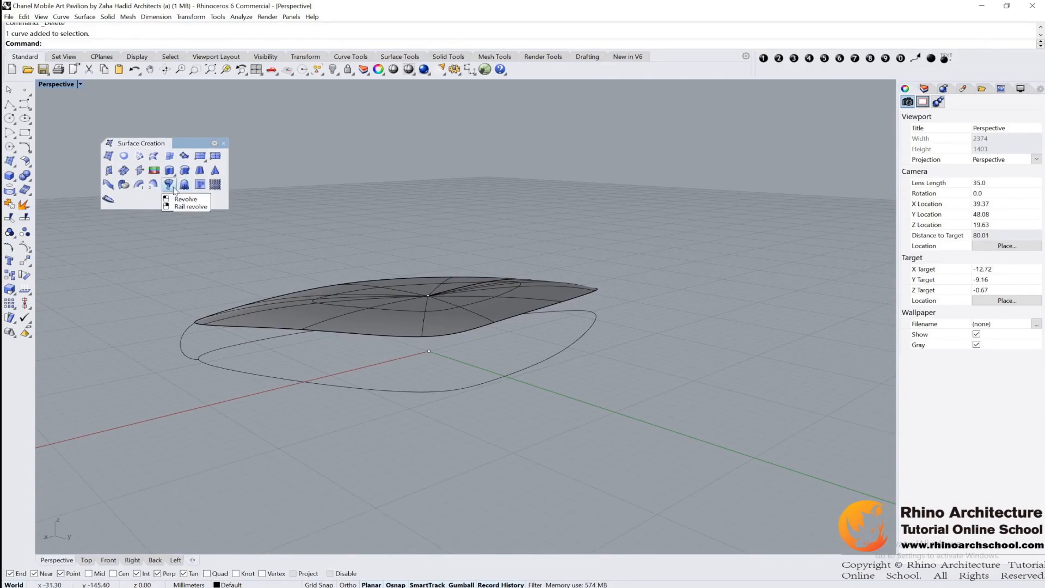
{"action": "right_click", "coordinate": [172, 187]}
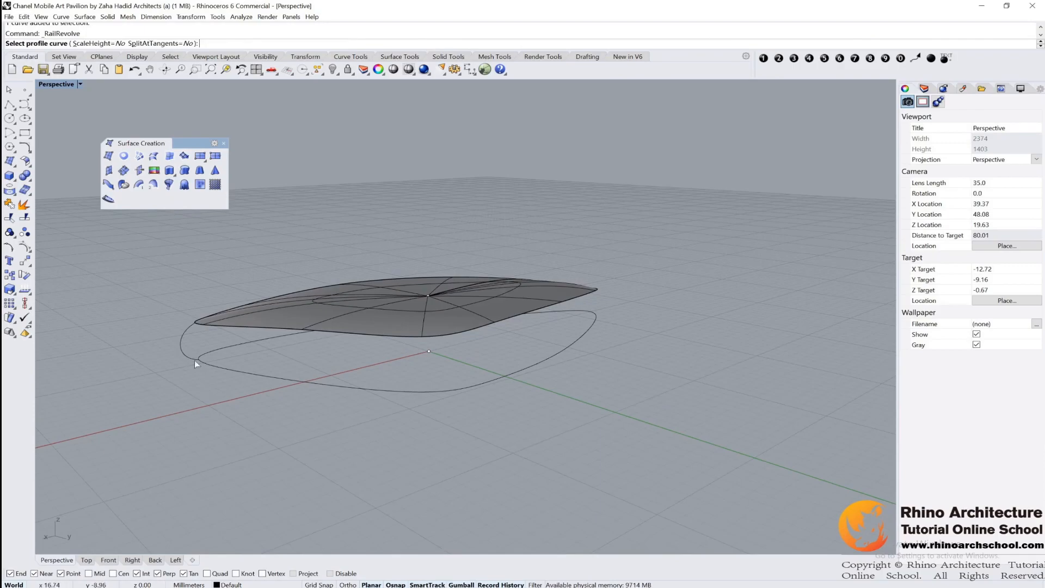
{"action": "left_click", "coordinate": [180, 344]}
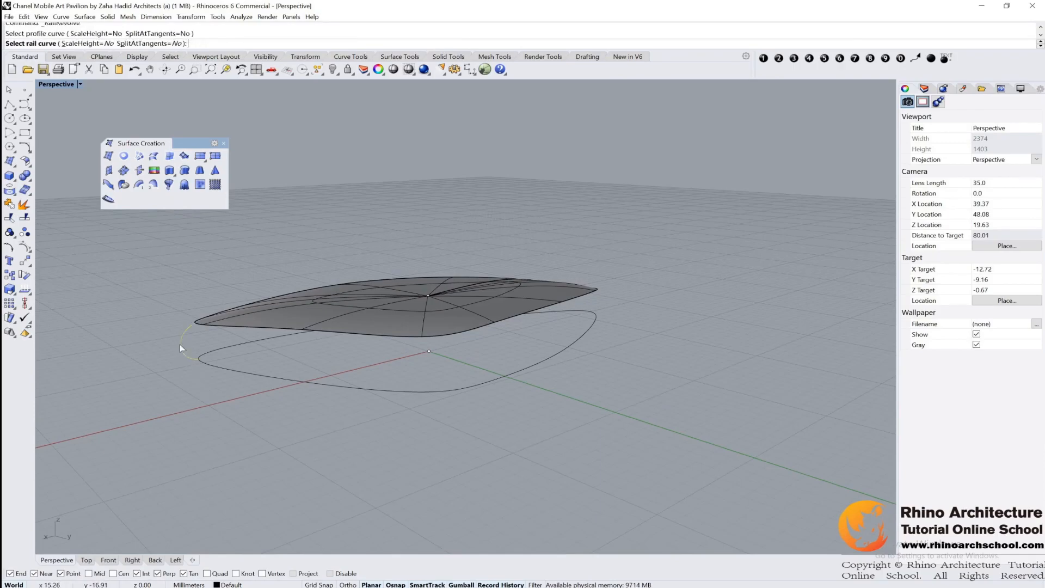
{"action": "scroll", "coordinate": [213, 370], "scroll_direction": "up", "scroll_amount": 3}
{"action": "left_click", "coordinate": [218, 355]}
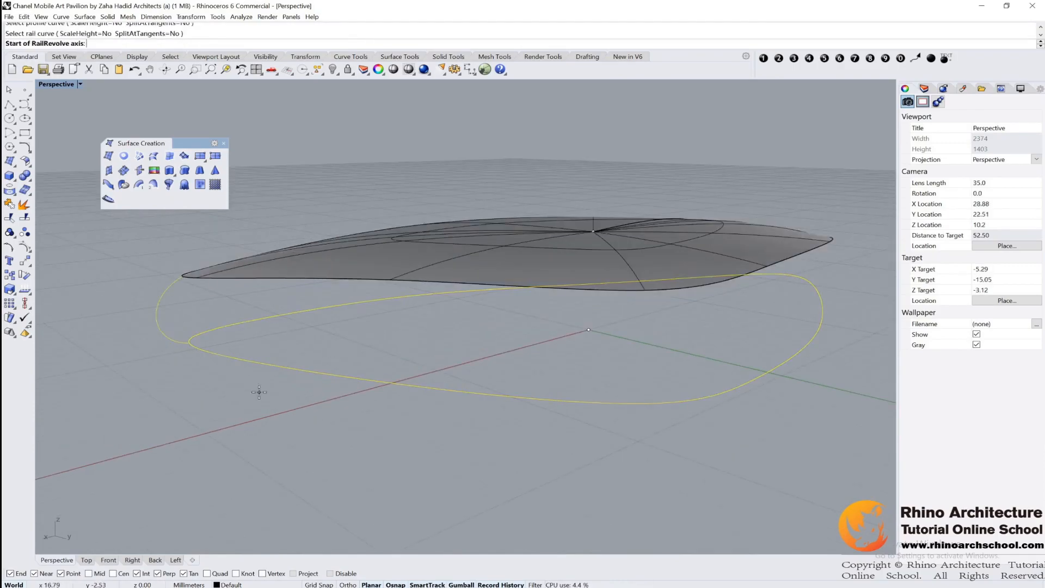
{"action": "left_click", "coordinate": [589, 330]}
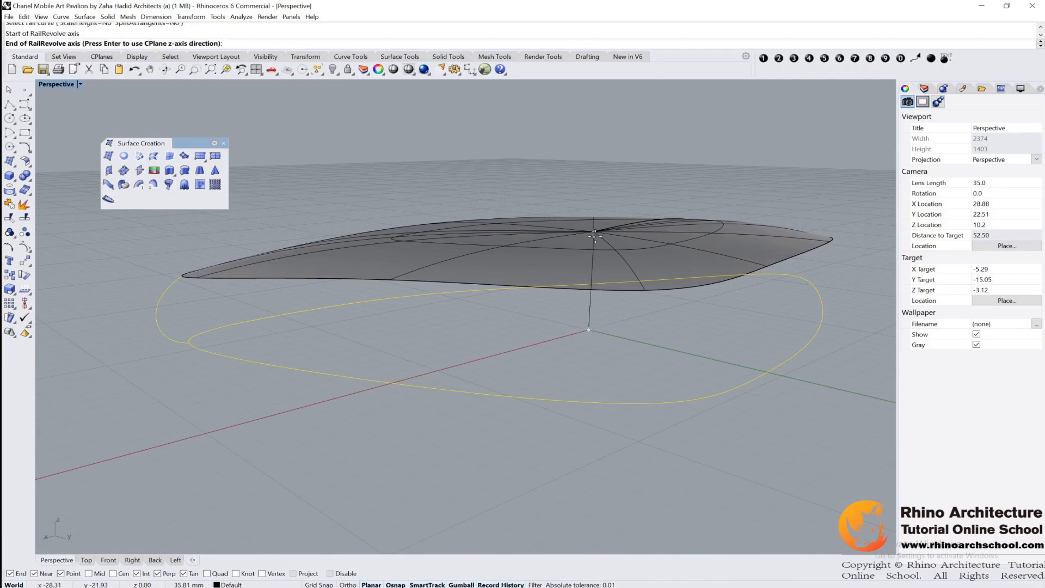
{"action": "left_click", "coordinate": [593, 231]}
- Examine how the revolved side wall's upper edge meets the roof's edge around the outline
{"action": "right_click_drag", "start_coordinate": [671, 254], "coordinate": [543, 332]}
{"action": "scroll", "coordinate": [478, 347], "scroll_direction": "down", "scroll_amount": 2}
{"action": "scroll", "coordinate": [543, 332], "scroll_direction": "down", "scroll_amount": 2}
{"action": "right_click_drag", "start_coordinate": [421, 287], "coordinate": [669, 314], "text": "shift"}
{"action": "scroll", "coordinate": [566, 334], "scroll_direction": "up", "scroll_amount": 6}
{"action": "left_click", "coordinate": [565, 383]}
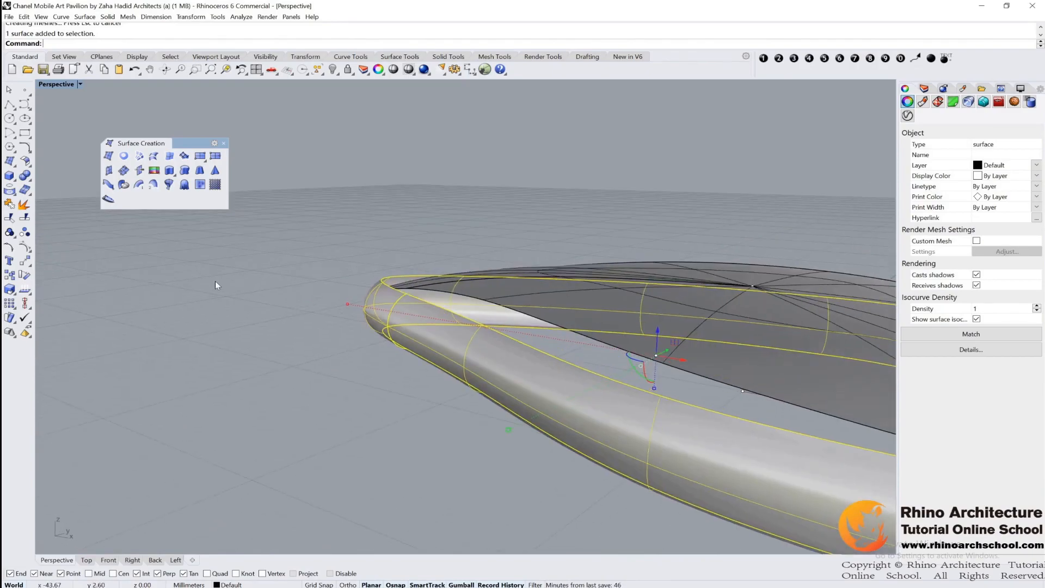
{"action": "left_click", "coordinate": [279, 310]}
- Match the side wall's upper edge to the roof's edge with Tangency continuity, Tangency preserved at the other end, and edges matched by closest points
{"action": "left_click", "coordinate": [28, 164]}
{"action": "left_click", "coordinate": [71, 157]}
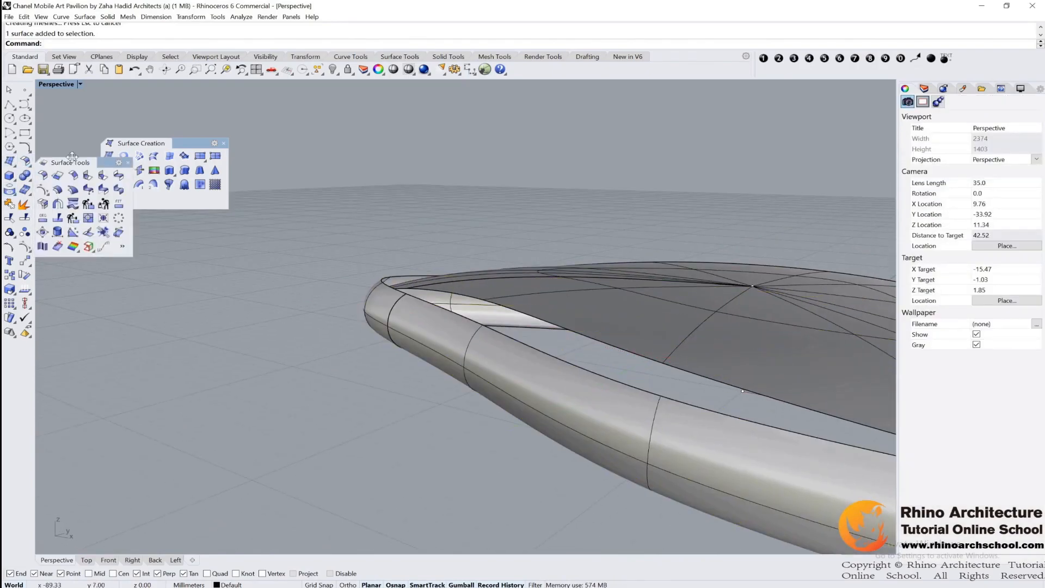
{"action": "left_click_drag", "start_coordinate": [72, 157], "coordinate": [163, 235]}
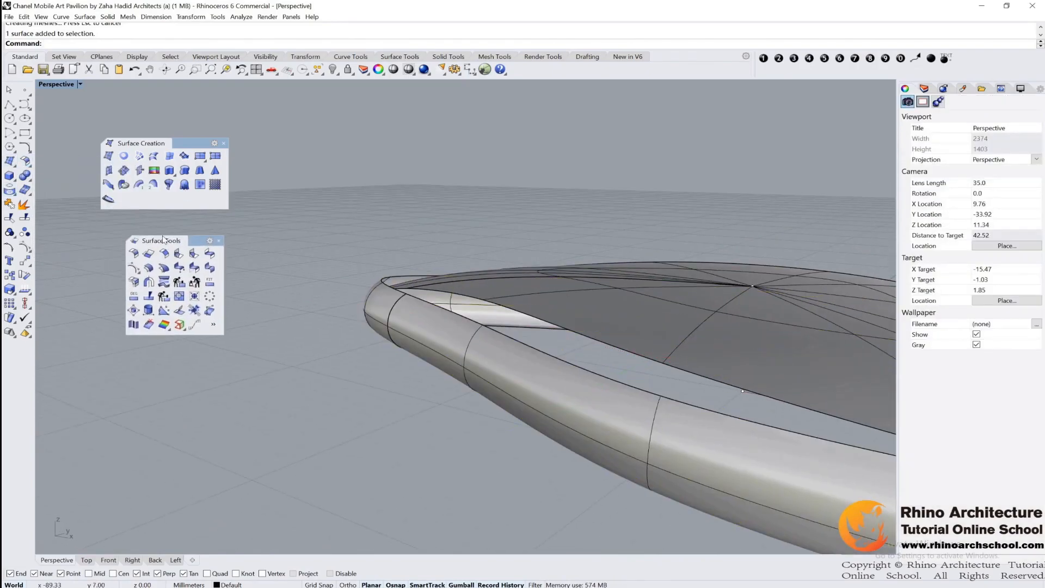
{"action": "left_click", "coordinate": [194, 269]}
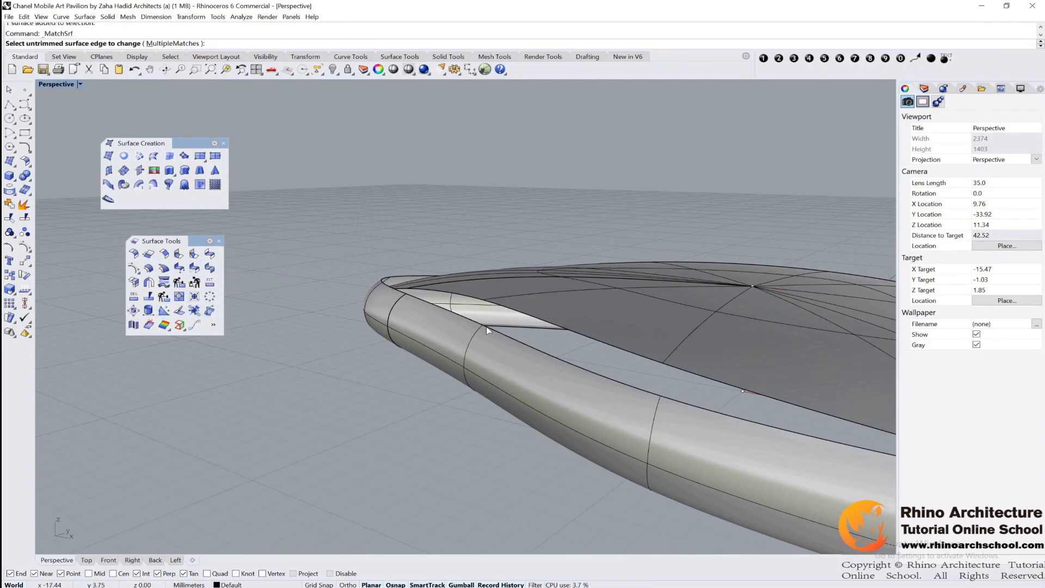
{"action": "left_click", "coordinate": [486, 327]}
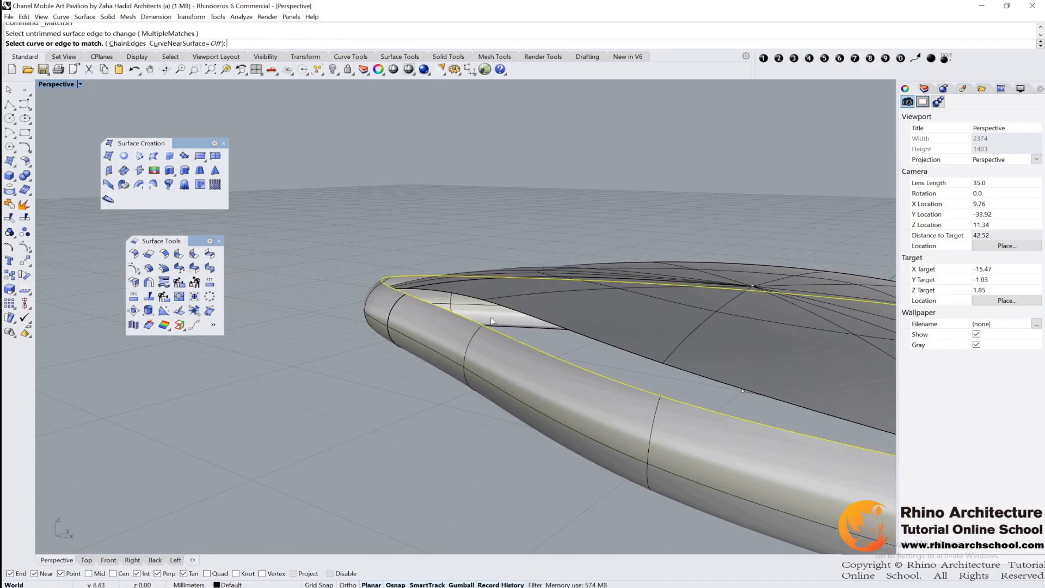
{"action": "right_click_drag", "start_coordinate": [474, 308], "coordinate": [368, 319]}
{"action": "left_click", "coordinate": [461, 301]}
{"action": "scroll", "coordinate": [521, 308], "scroll_direction": "down", "scroll_amount": 3}
{"action": "left_click", "coordinate": [344, 456]}
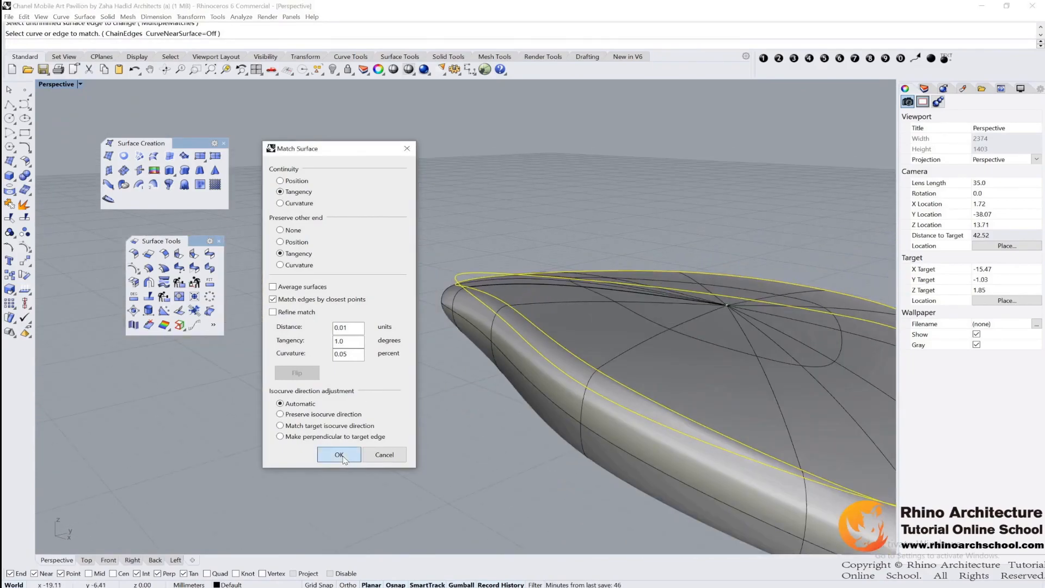
{"action": "left_click", "coordinate": [560, 338]}
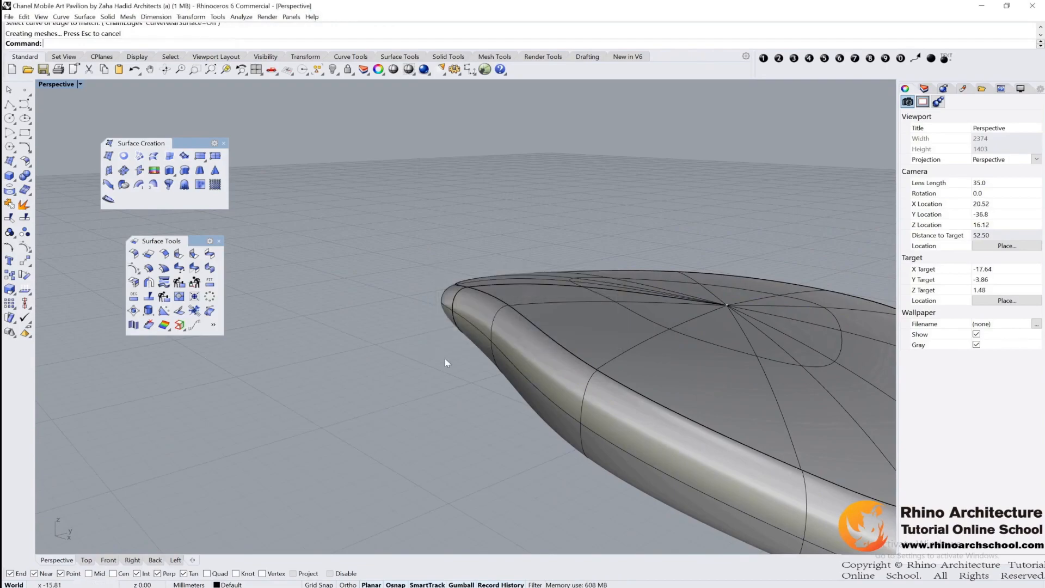
- Set the Perspective view's display mode to GLOSS GREEN and view the pavilion from above
{"action": "right_click_drag", "start_coordinate": [605, 361], "coordinate": [459, 321], "text": "shift"}
{"action": "right_click_drag", "start_coordinate": [450, 327], "coordinate": [532, 328]}
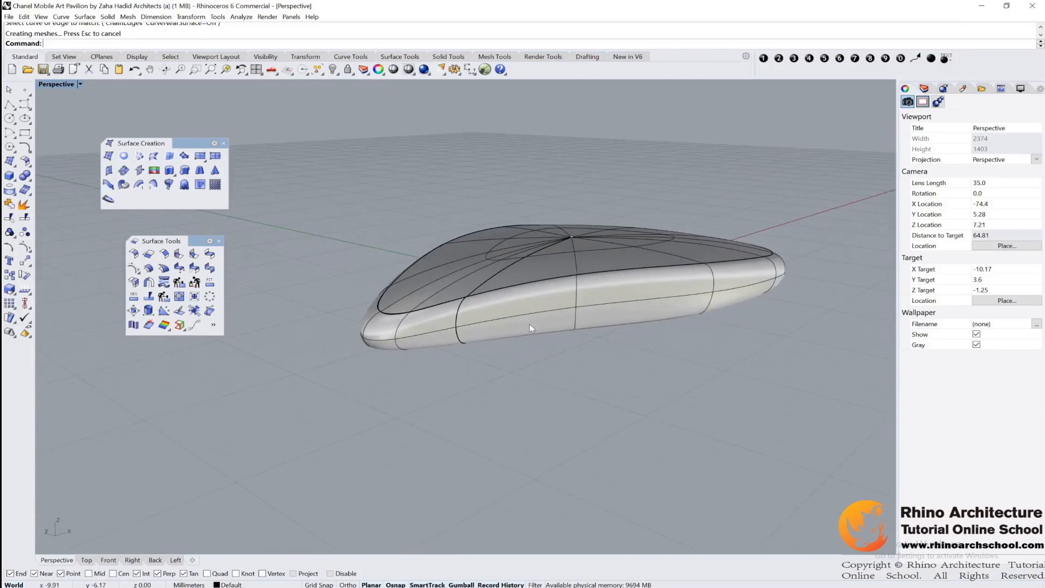
{"action": "left_click", "coordinate": [81, 84]}
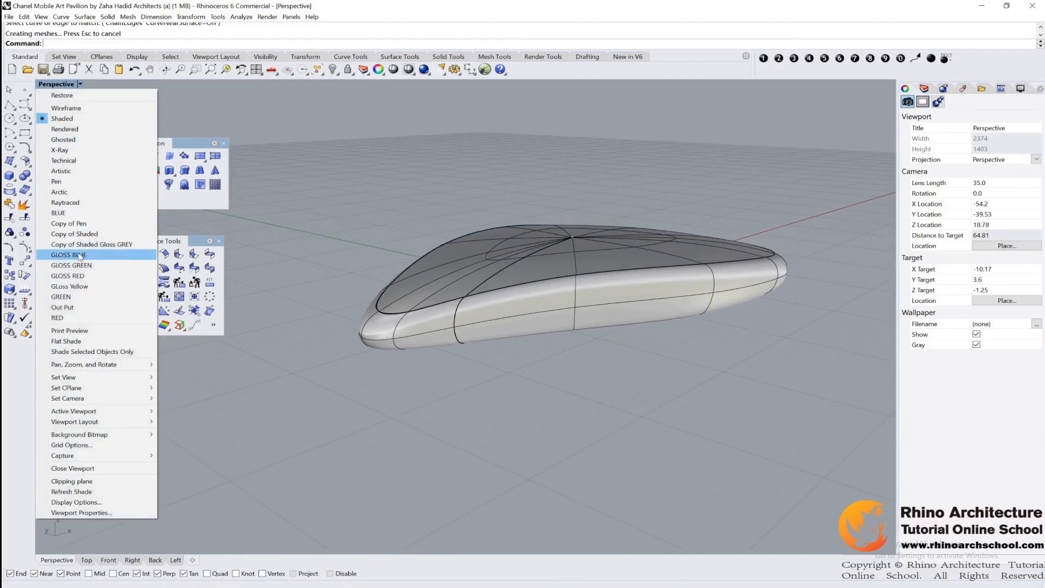
{"action": "left_click", "coordinate": [70, 265]}
{"action": "right_click_drag", "start_coordinate": [631, 326], "coordinate": [675, 295]}
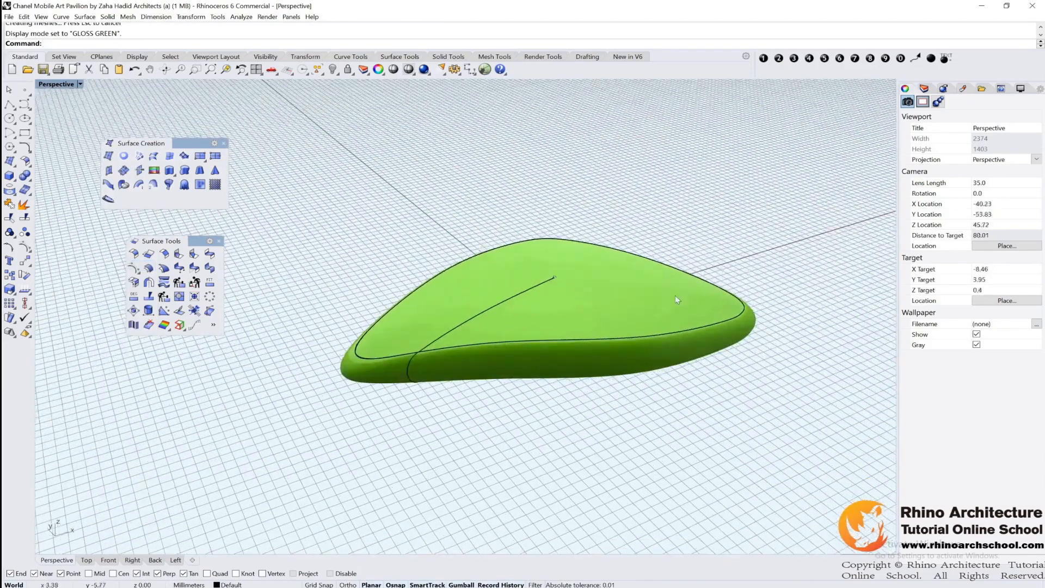
- Show the surface isocurves in the GLOSS GREEN display to check the model, and hide them again
{"action": "left_click", "coordinate": [1020, 89]}
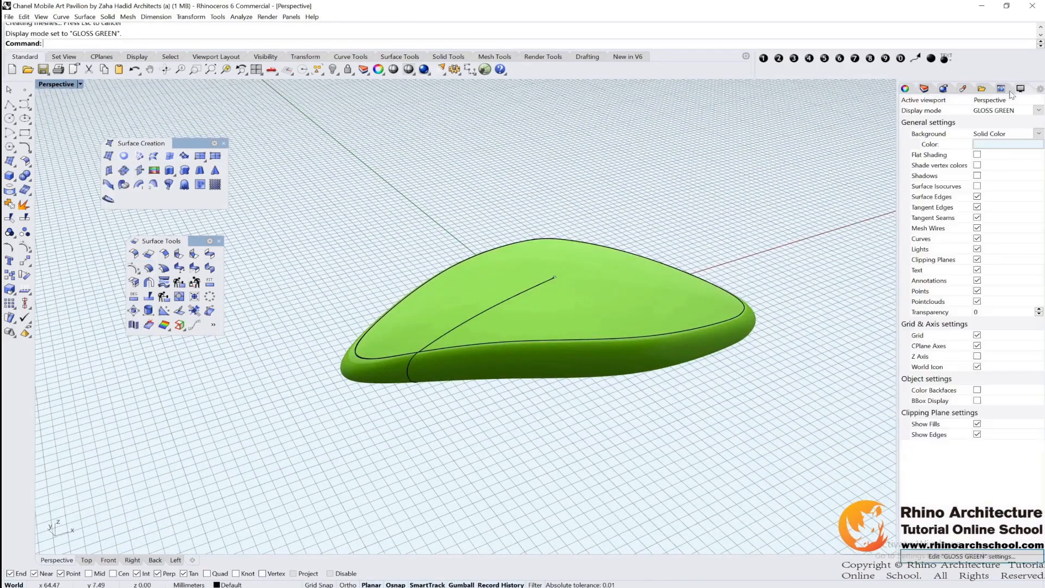
{"action": "left_click", "coordinate": [977, 187]}
{"action": "left_click", "coordinate": [977, 187]}
{"action": "right_click_drag", "start_coordinate": [478, 307], "coordinate": [851, 212]}
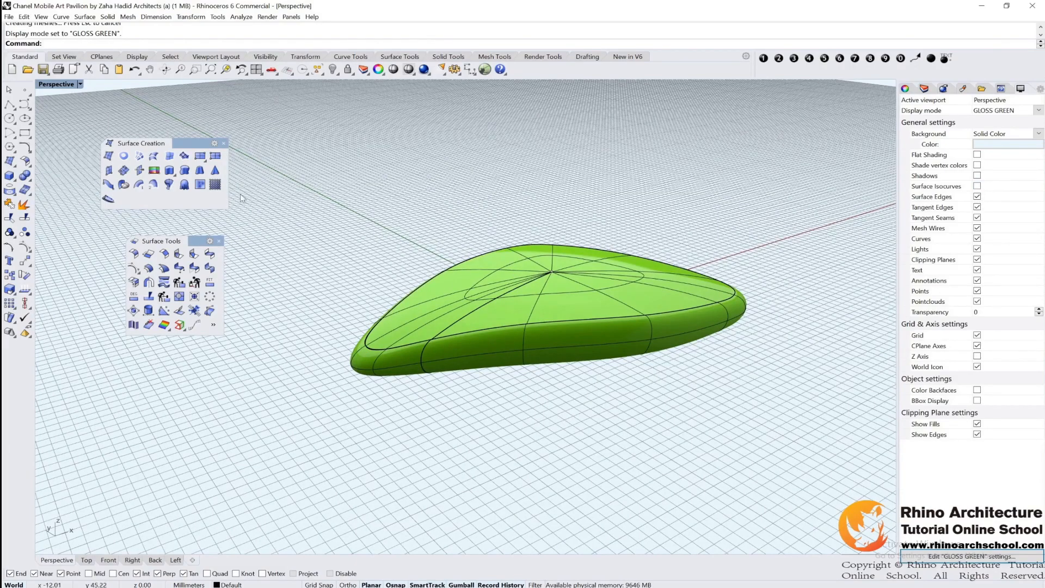
- Close the floating Surface Creation and Surface Tools palettes to clear the Perspective view
{"action": "left_click", "coordinate": [223, 143]}
{"action": "left_click", "coordinate": [219, 241]}
{"action": "right_click_drag", "start_coordinate": [425, 313], "coordinate": [569, 326]}
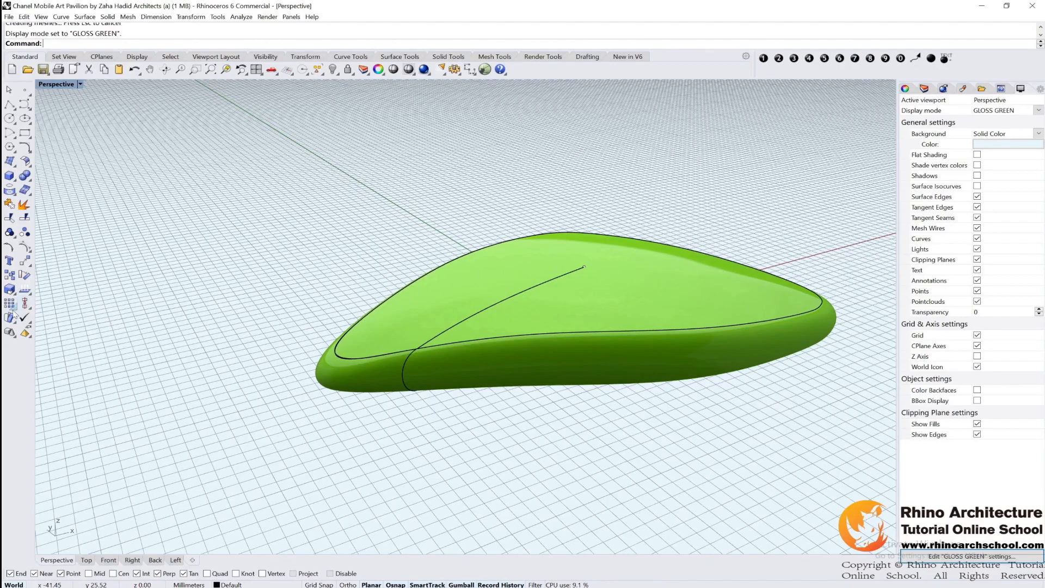
- Float the Transform and Curve Tools palettes over the viewport and label them with text dots 1 and 2
{"action": "left_click", "coordinate": [30, 281]}
{"action": "left_click_drag", "start_coordinate": [65, 260], "coordinate": [131, 253]}
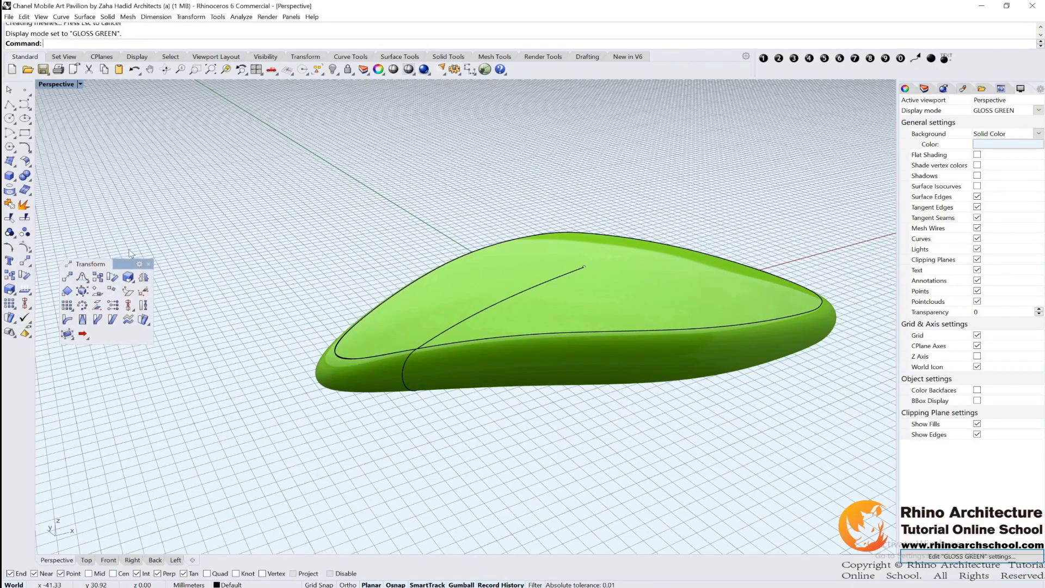
{"action": "left_click", "coordinate": [767, 58]}
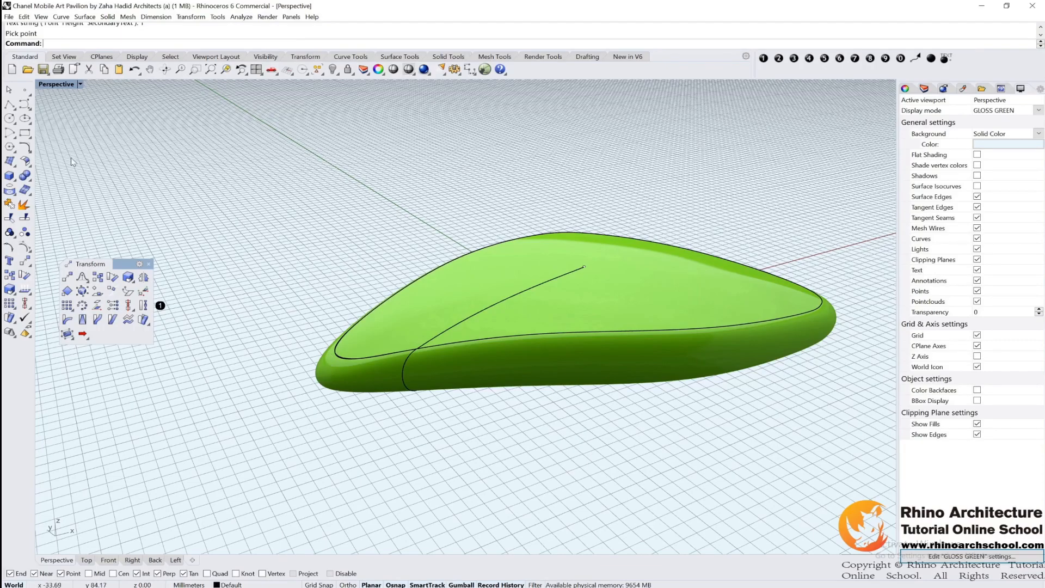
{"action": "left_click", "coordinate": [30, 153]}
{"action": "left_click", "coordinate": [779, 58]}
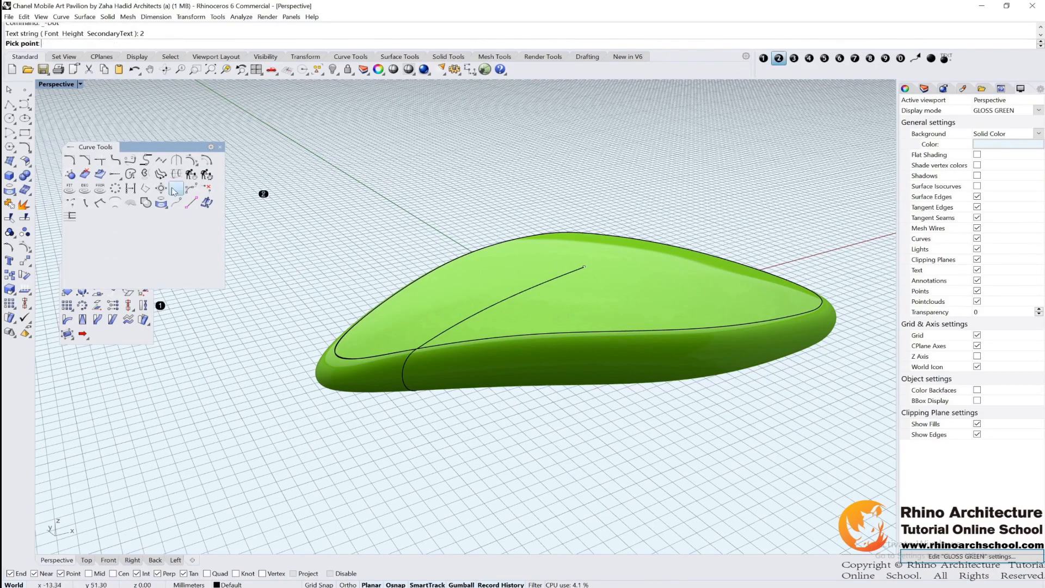
{"action": "left_click", "coordinate": [236, 176]}
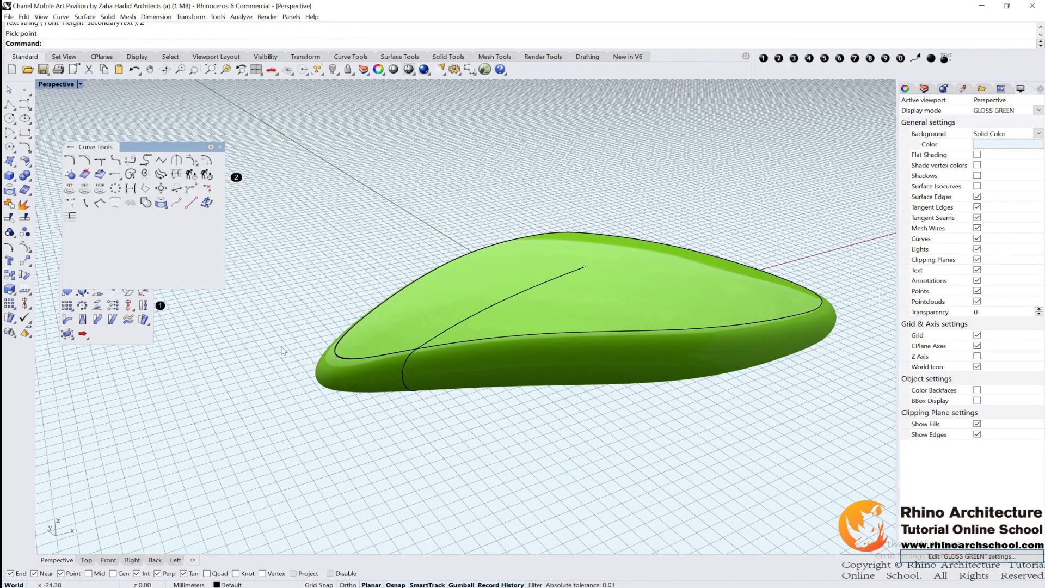
- Float the Surface Creation and Surface Tools palettes beside the others and label them with text dots 3 and 4
{"action": "left_click", "coordinate": [15, 165]}
{"action": "left_click_drag", "start_coordinate": [42, 159], "coordinate": [291, 131]}
{"action": "left_click", "coordinate": [794, 58]}
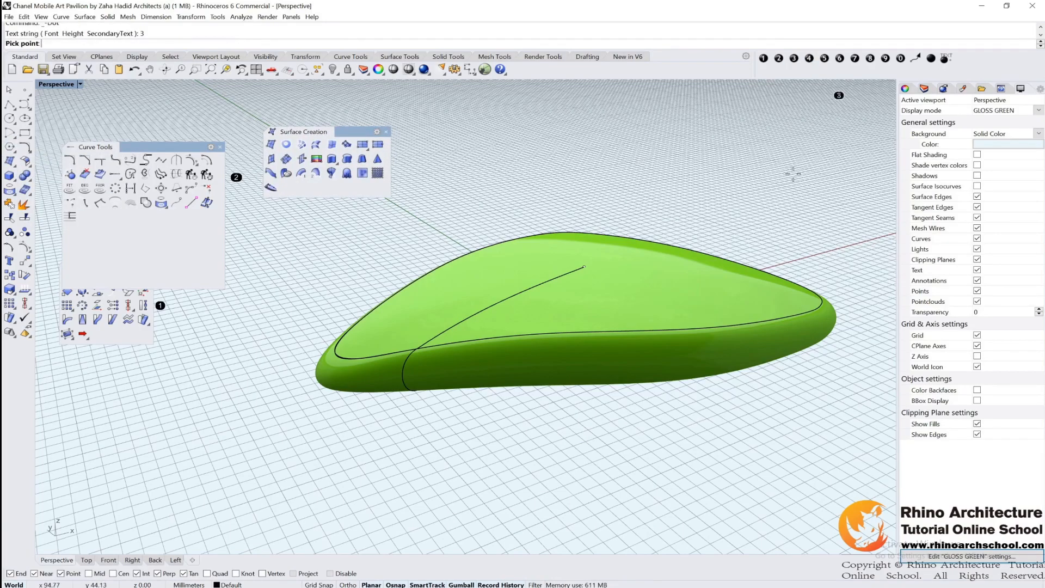
{"action": "left_click", "coordinate": [333, 202]}
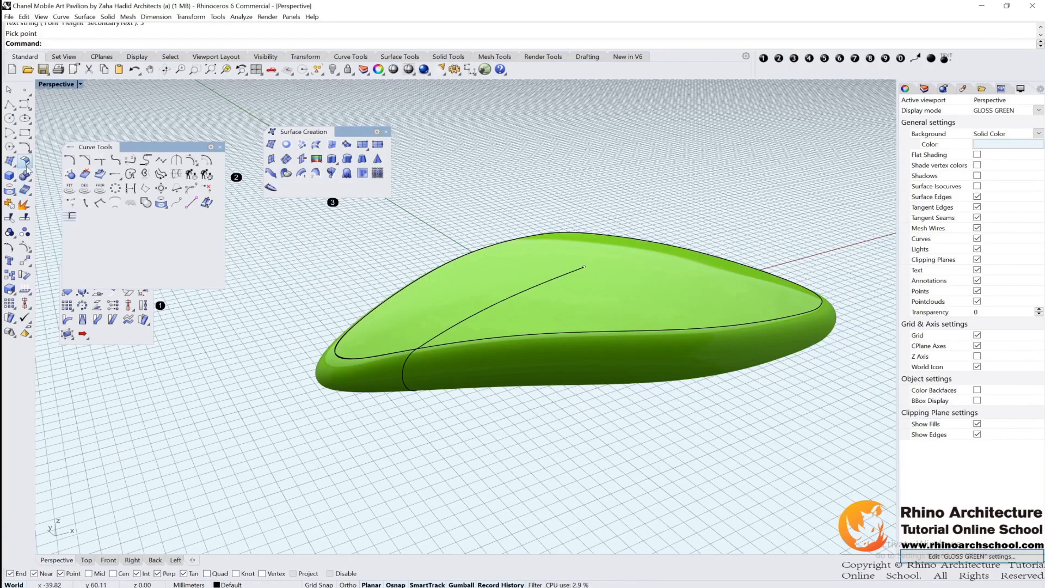
{"action": "left_click", "coordinate": [31, 167]}
{"action": "left_click_drag", "start_coordinate": [70, 159], "coordinate": [297, 225]}
{"action": "left_click", "coordinate": [809, 58]}
{"action": "left_click", "coordinate": [368, 260]}
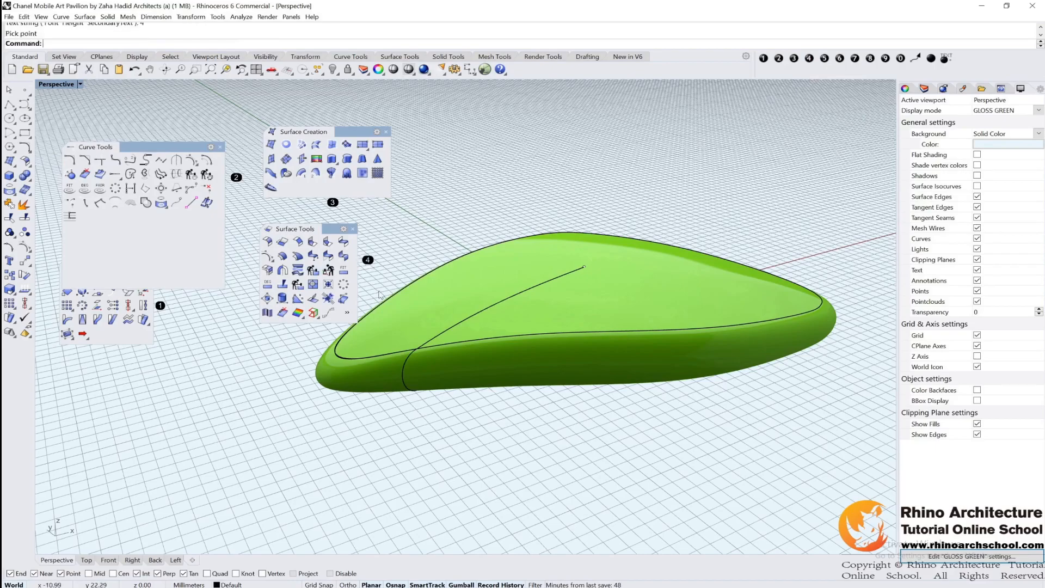